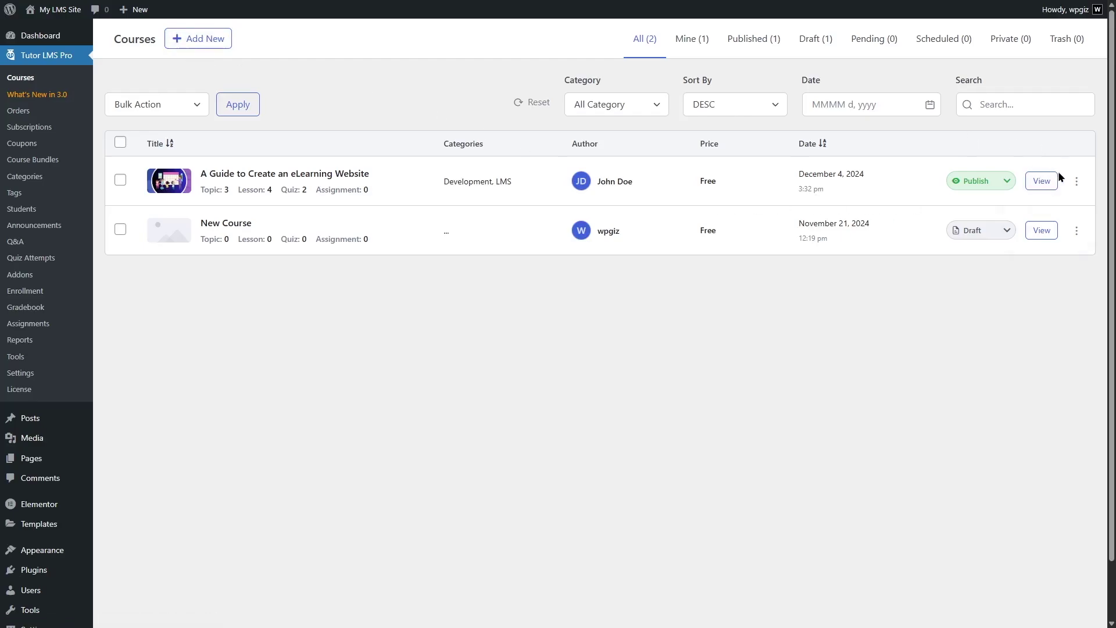
# Open the course "A Guide to Create an eLearning Website" in the course builder and look at its visibility options.
pyautogui.click(1077, 181)
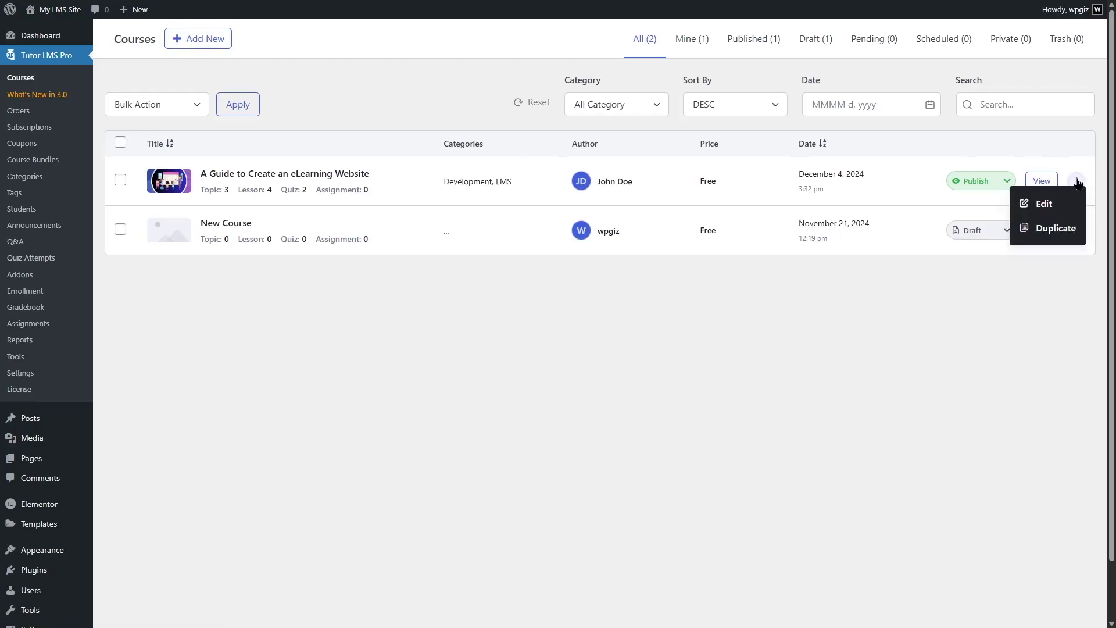
pyautogui.click(1007, 155)
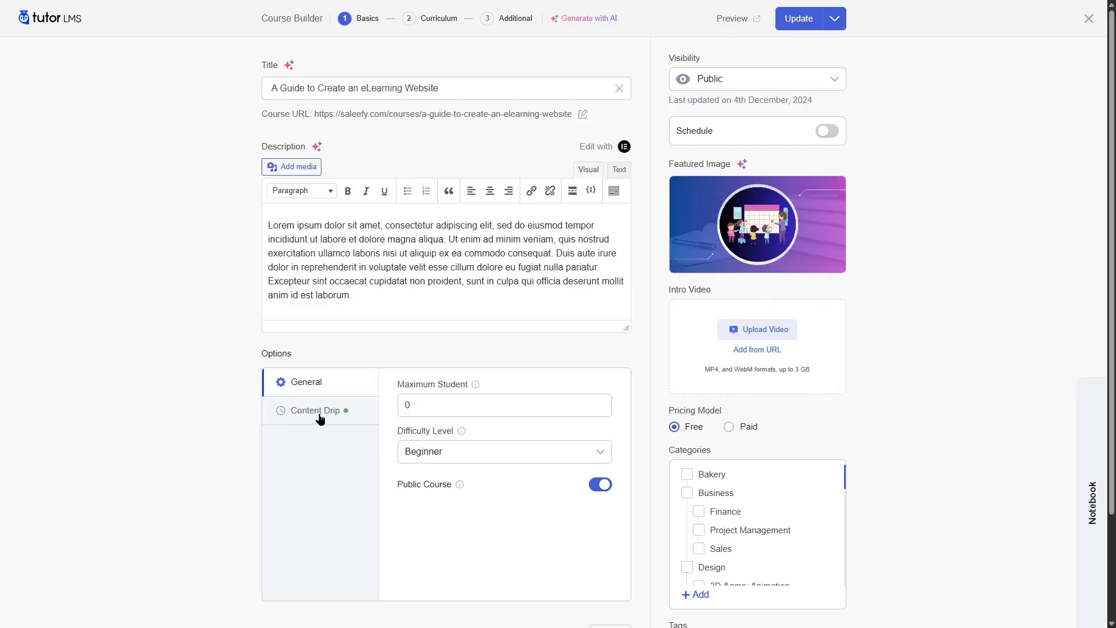
pyautogui.click(727, 90)
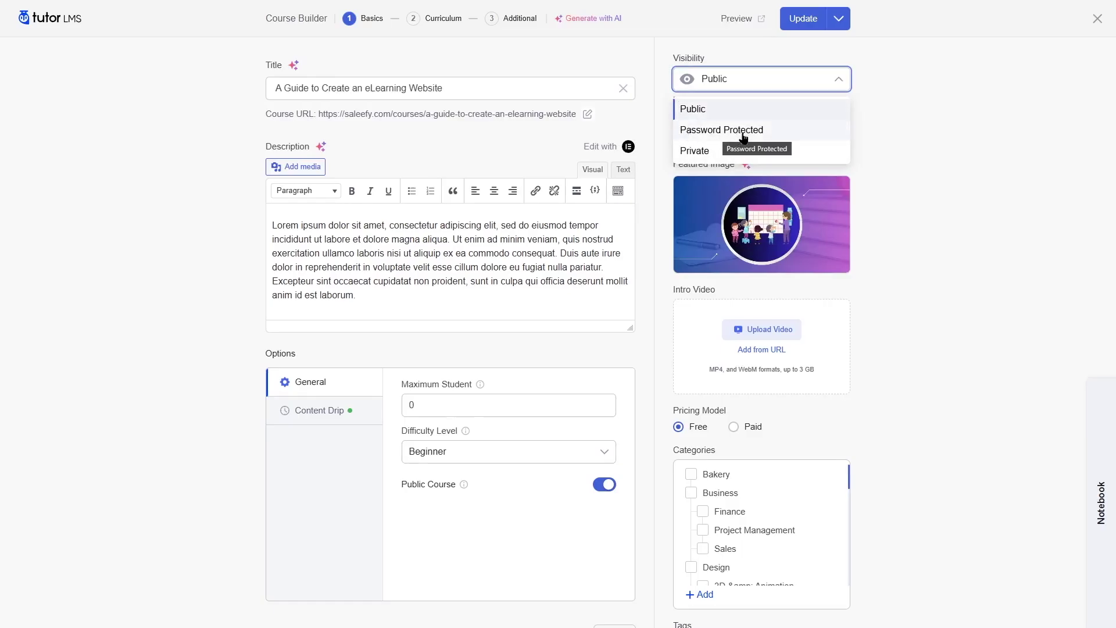
pyautogui.click(913, 133)
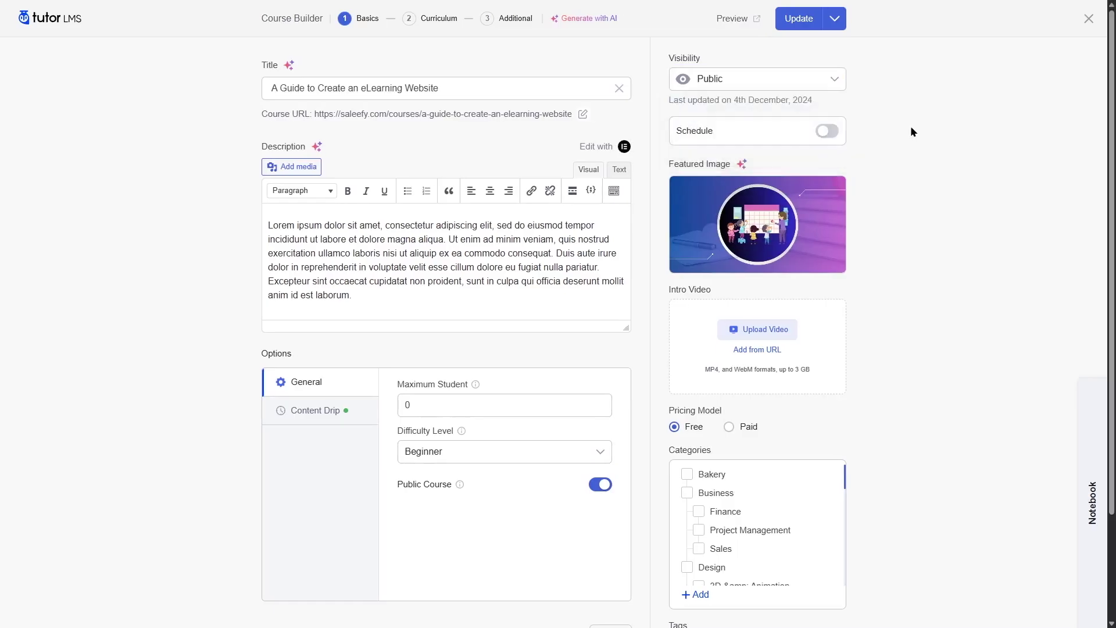
# Examine the schedule, featured image, category and tag settings in the course's basic settings.
pyautogui.click(838, 134)
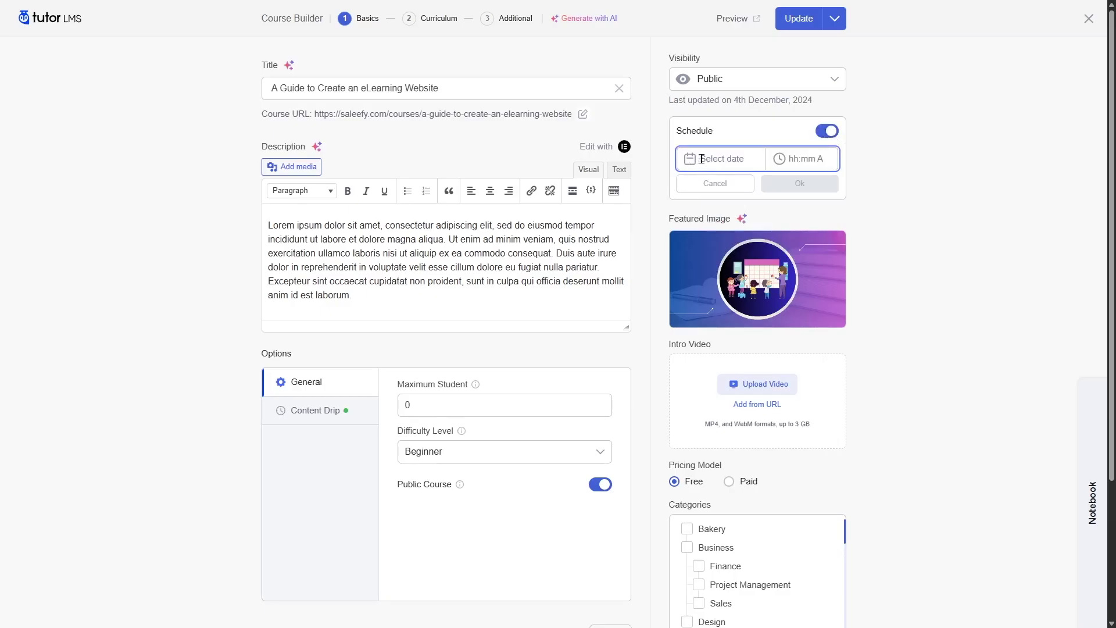
pyautogui.click(926, 144)
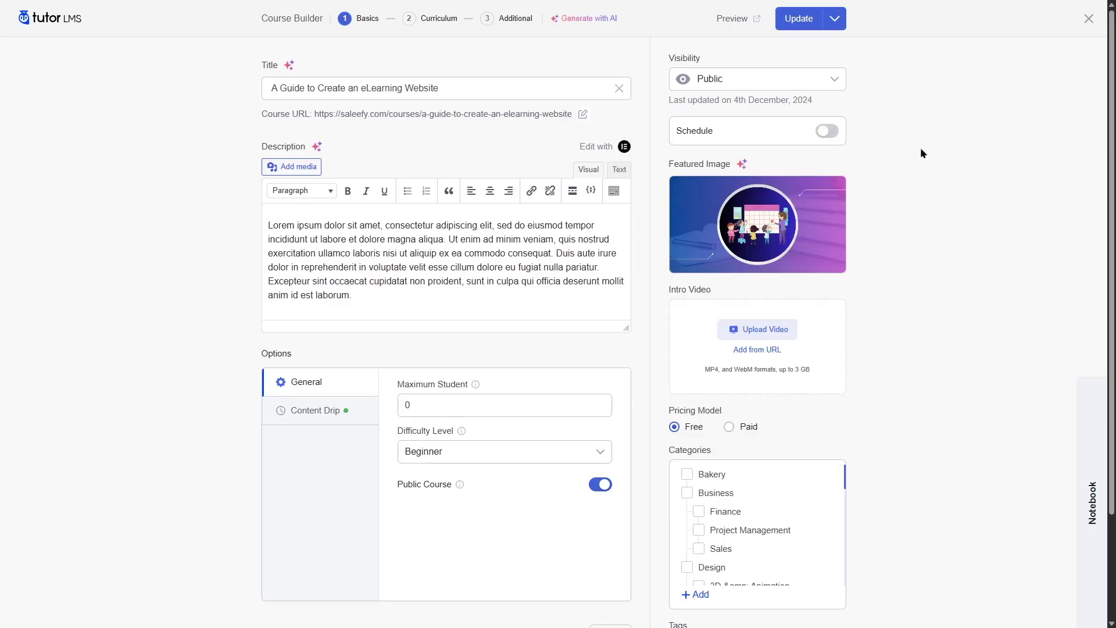
pyautogui.moveTo(719, 214)
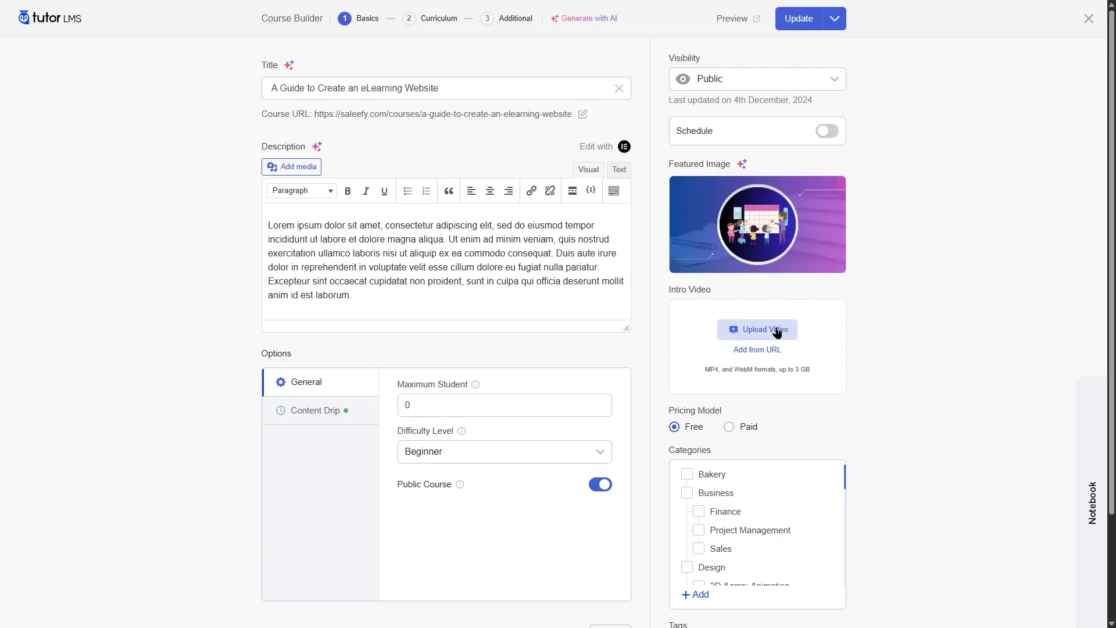
pyautogui.scroll(-3, 873, 281)
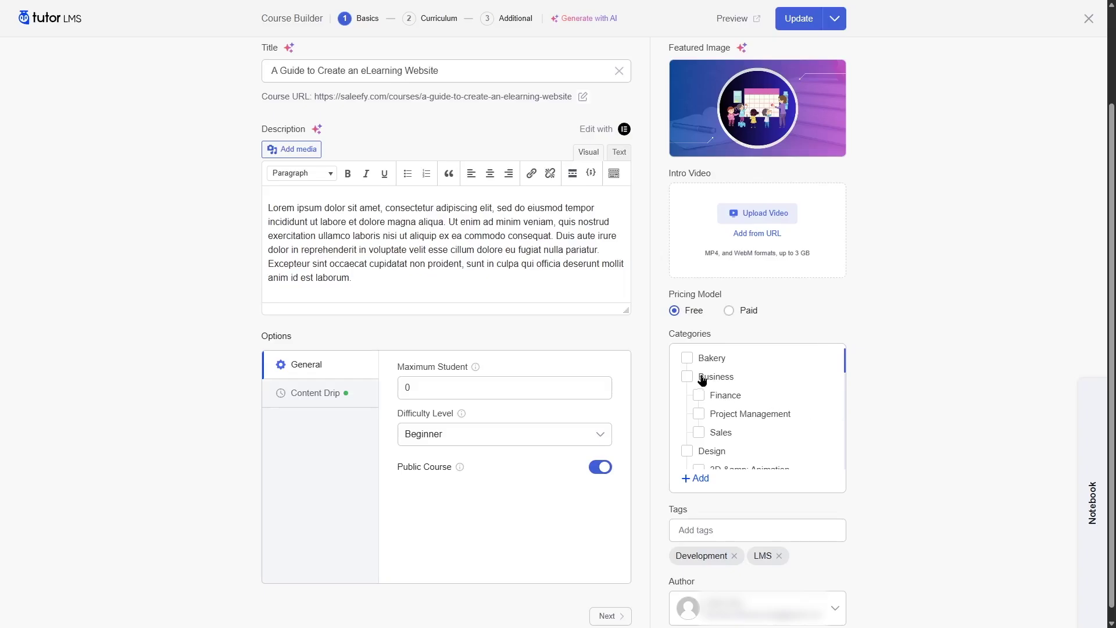
pyautogui.scroll(-3, 717, 426)
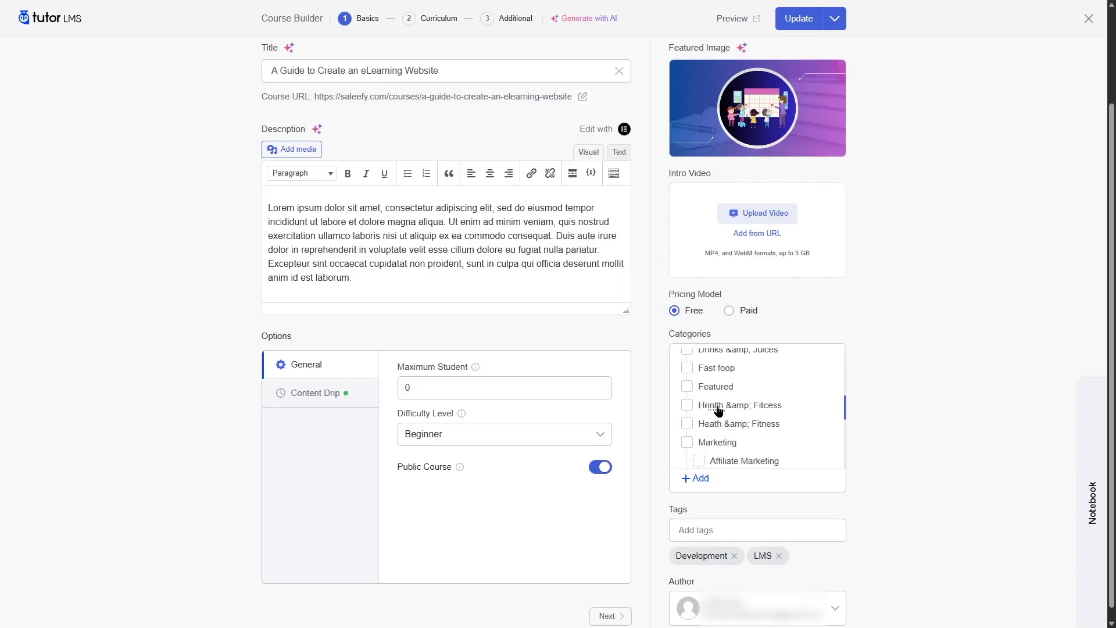
pyautogui.scroll(3, 718, 410)
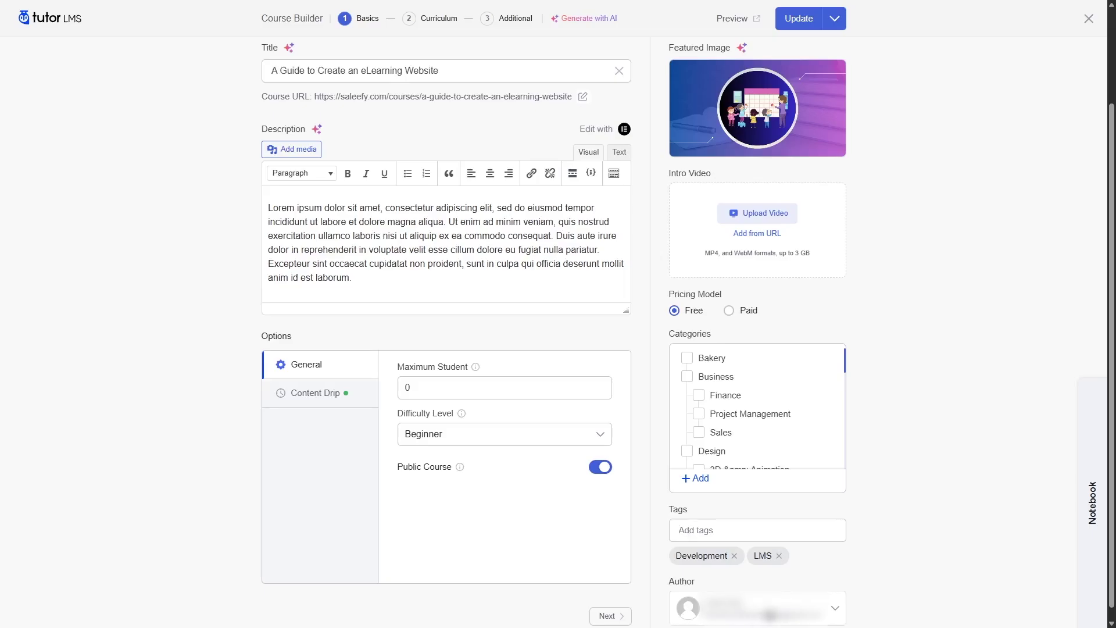
pyautogui.scroll(2, 661, 431)
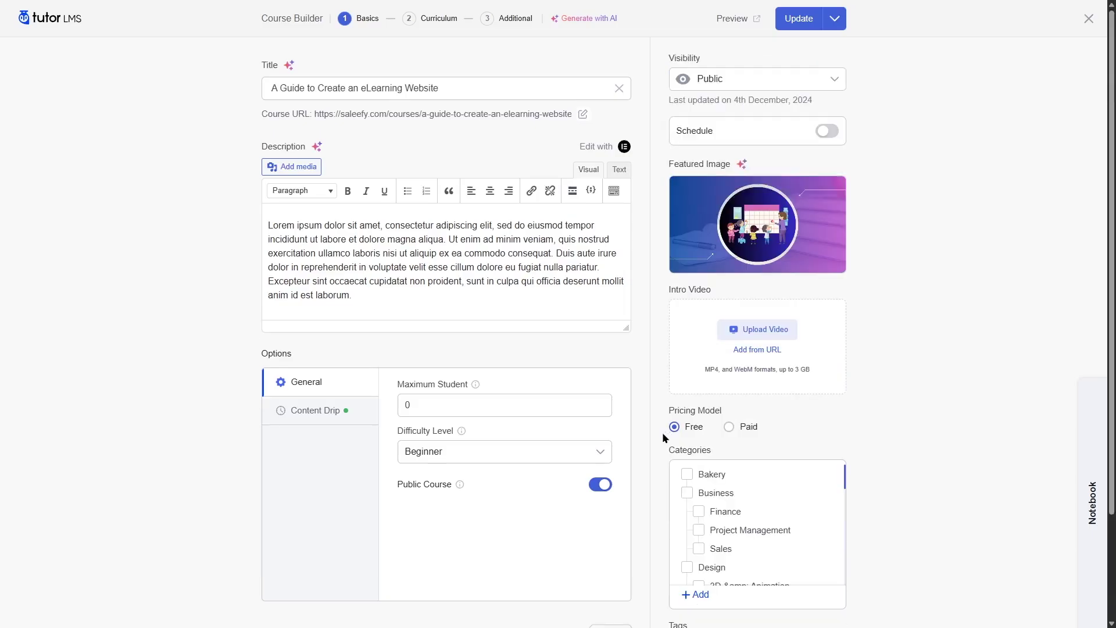
# Open the course builder's notebook and write "notes" in it.
pyautogui.click(1088, 501)
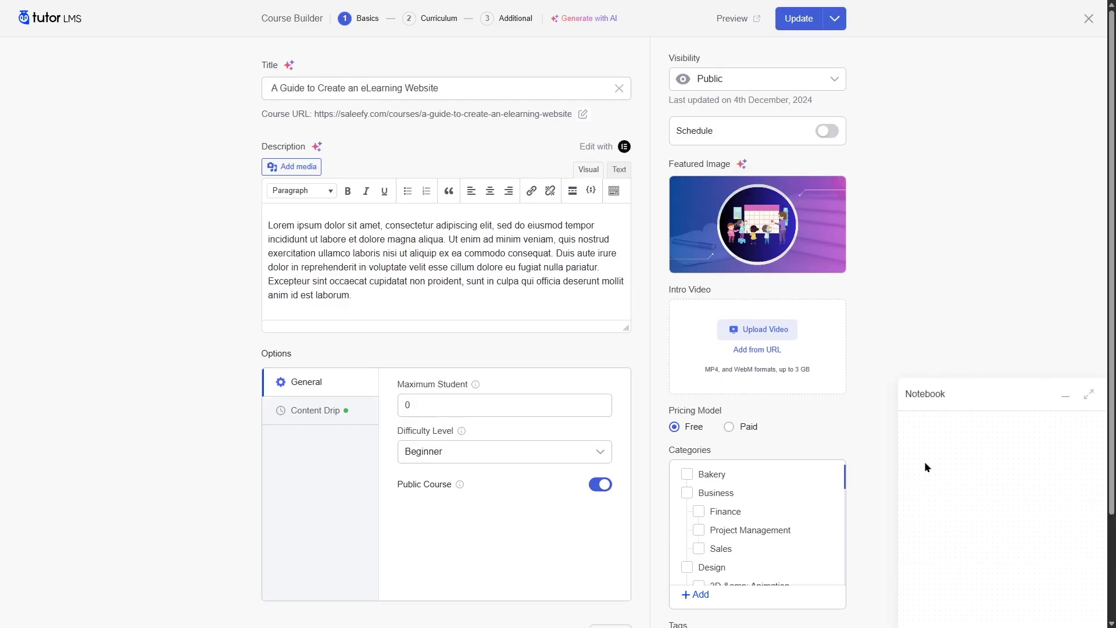
pyautogui.click(947, 451)
pyautogui.write('notes')
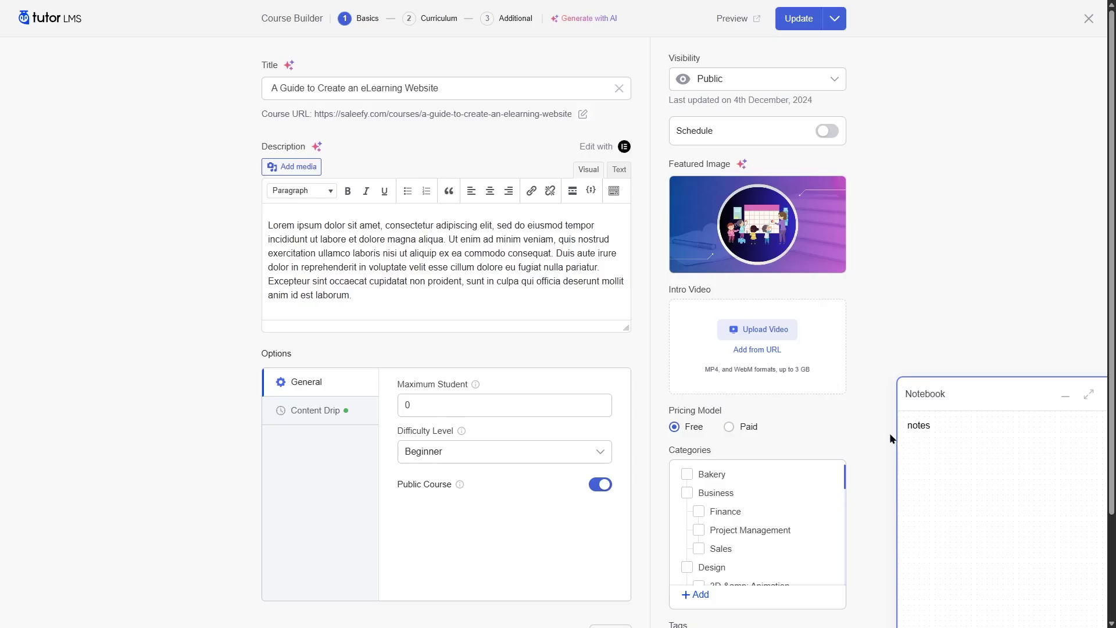
# Enlarge the notebook, clear its text and close it.
pyautogui.click(1089, 395)
pyautogui.moveTo(540, 121); pyautogui.dragTo(466, 135)
pyautogui.click(404, 155)
pyautogui.moveTo(403, 155); pyautogui.dragTo(343, 160)
pyautogui.press('BackSpace')
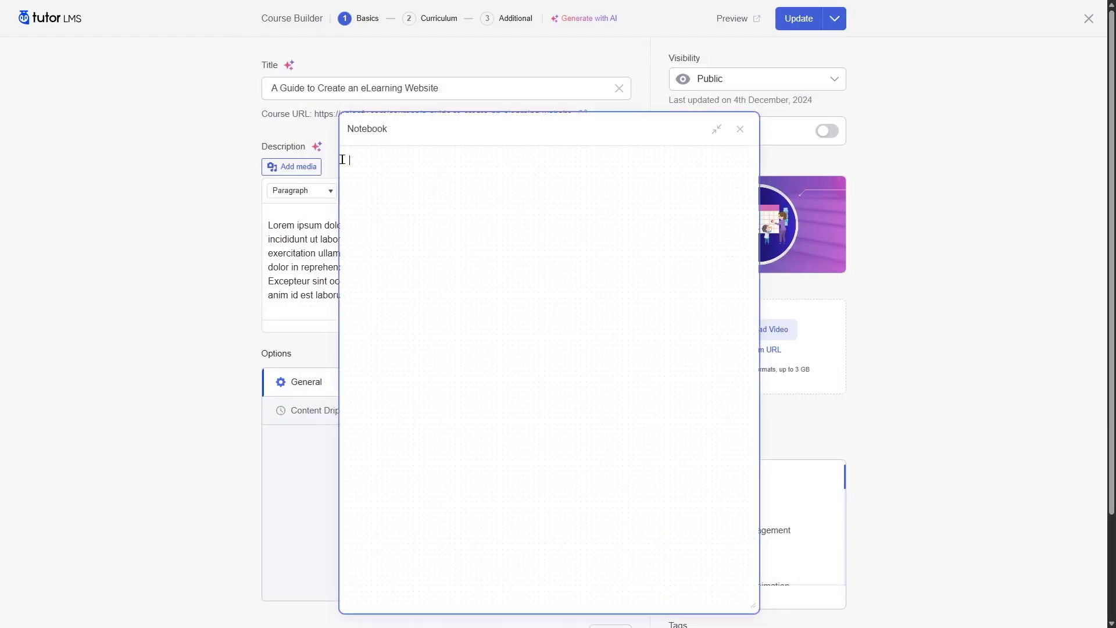
pyautogui.click(740, 129)
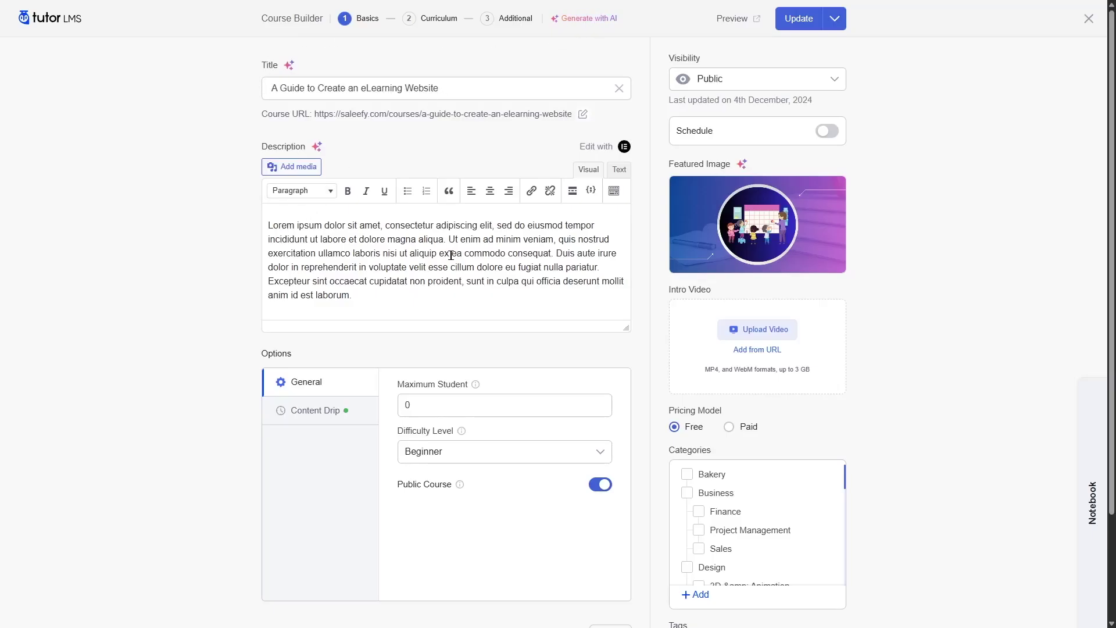
# Open the course's curriculum and look at how topics are collapsed, added and reordered.
pyautogui.moveTo(746, 183)
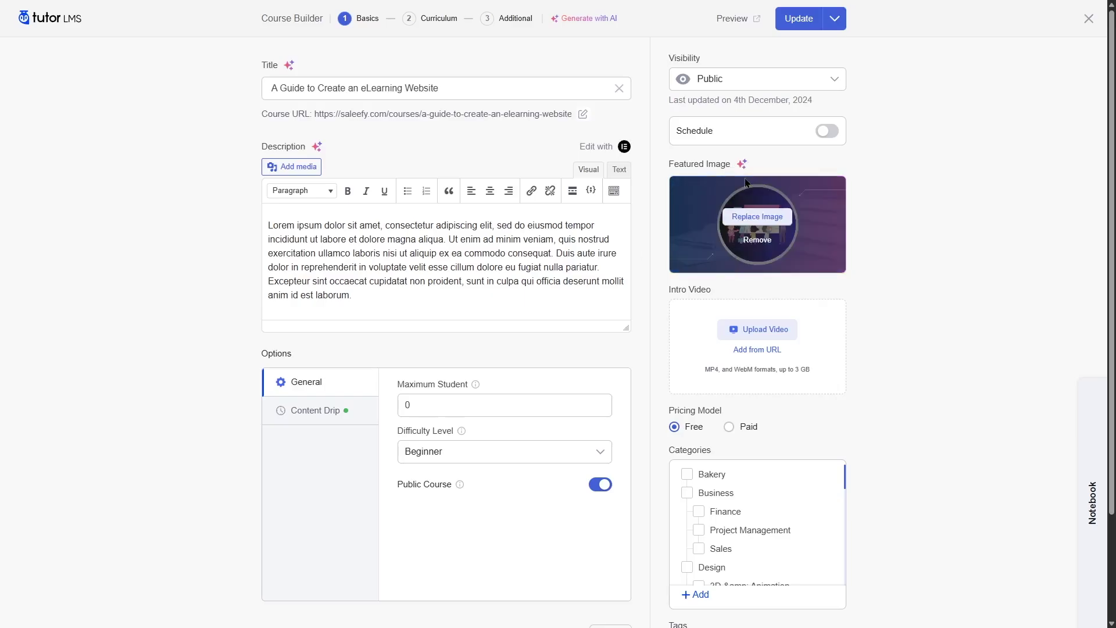
pyautogui.click(449, 17)
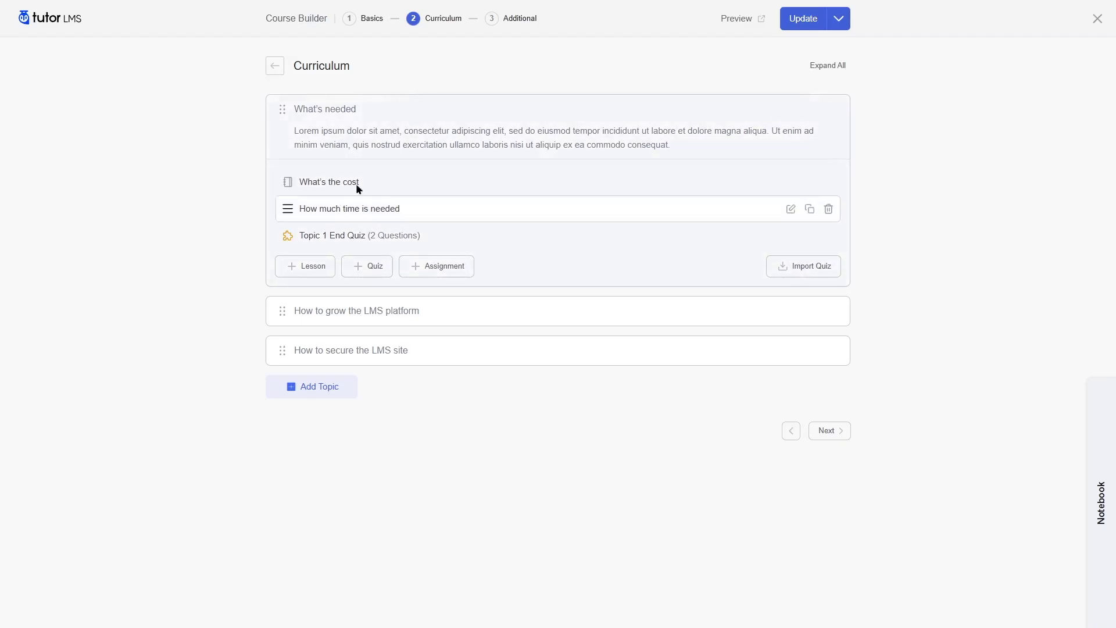
pyautogui.click(835, 109)
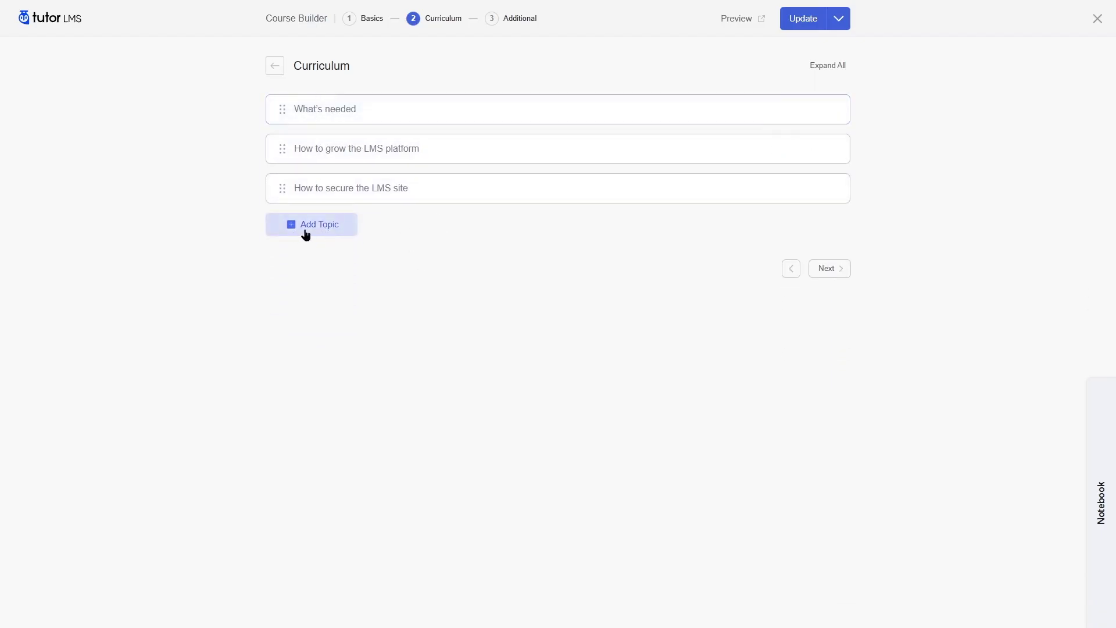
pyautogui.click(300, 233)
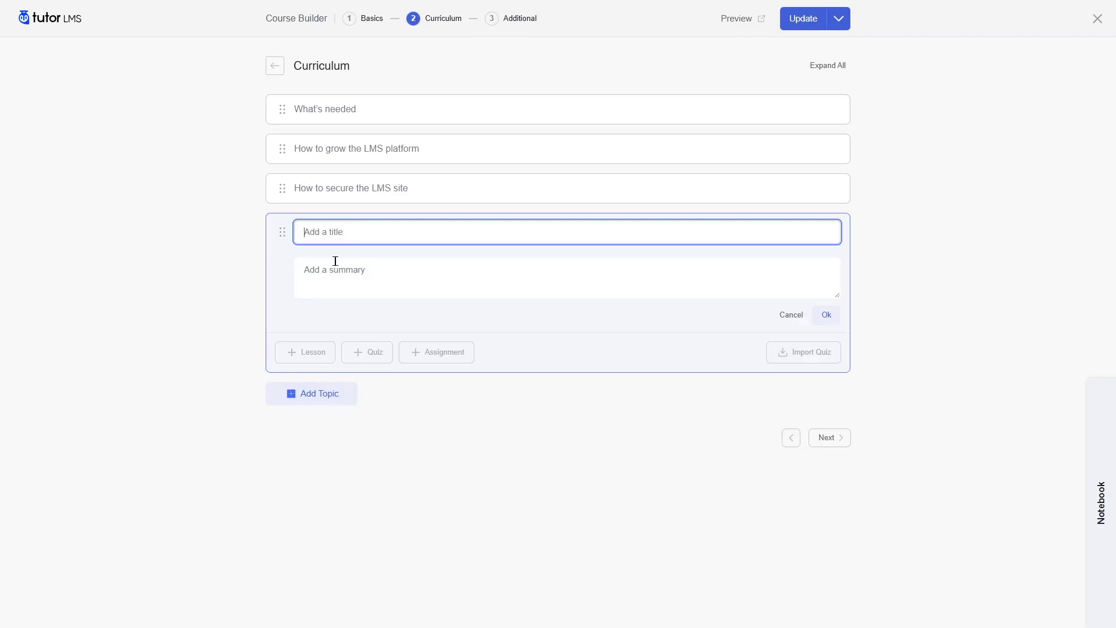
pyautogui.click(782, 316)
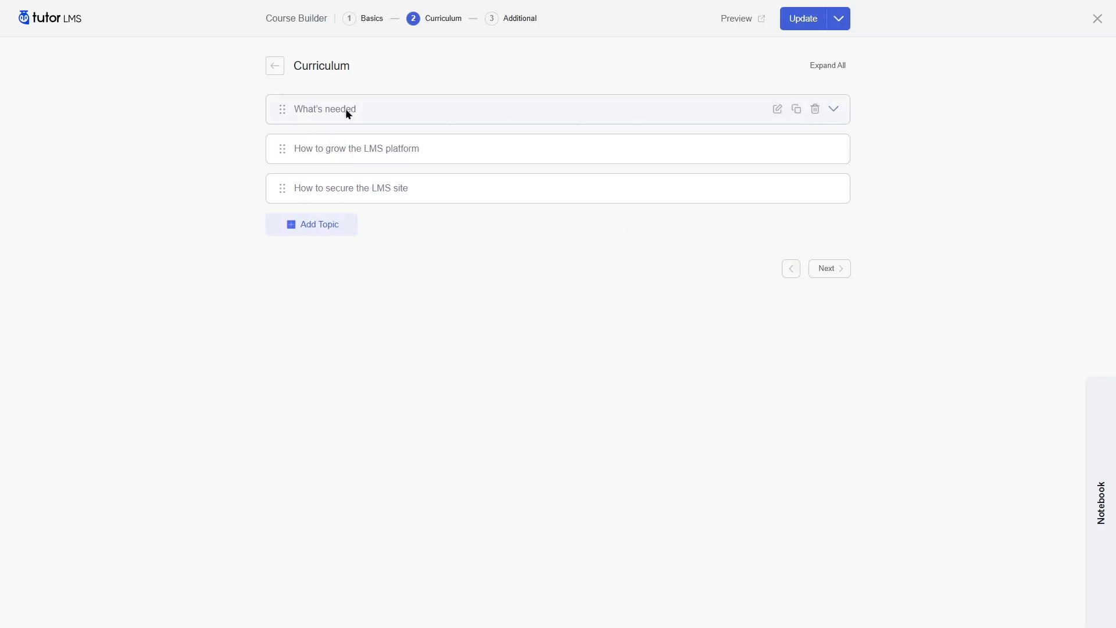
pyautogui.moveTo(280, 150)
pyautogui.mouseDown()
pyautogui.moveTo(274, 113)
pyautogui.moveTo(271, 150)
pyautogui.mouseUp()
# Expand the "What's needed" topic and examine its new lesson form, including the Lesson Preview option, without saving a lesson.
pyautogui.click(834, 109)
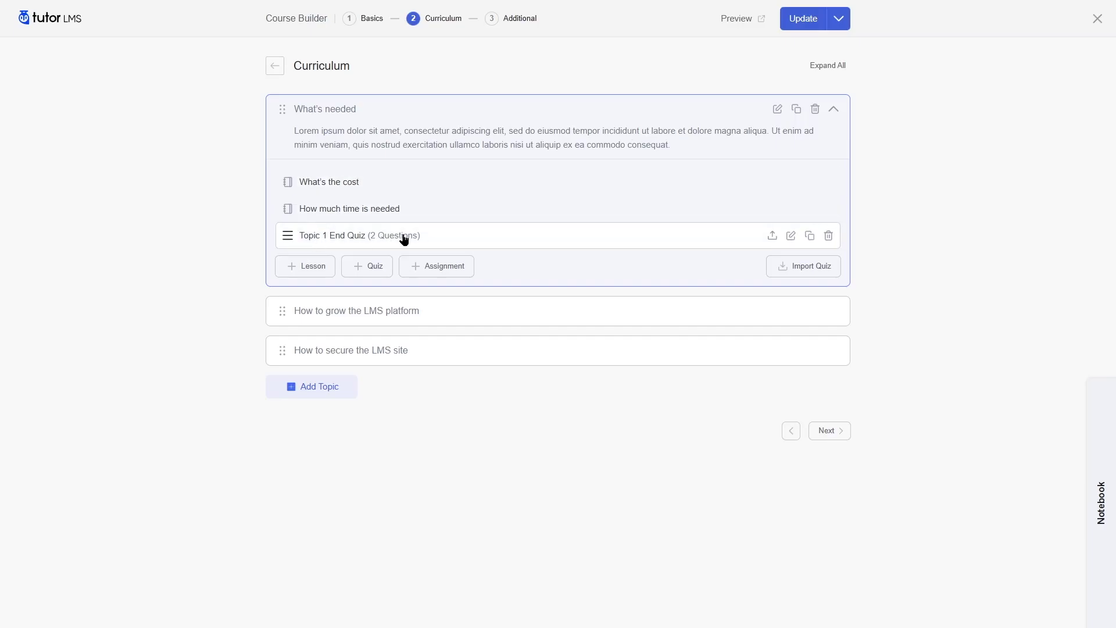
pyautogui.click(313, 269)
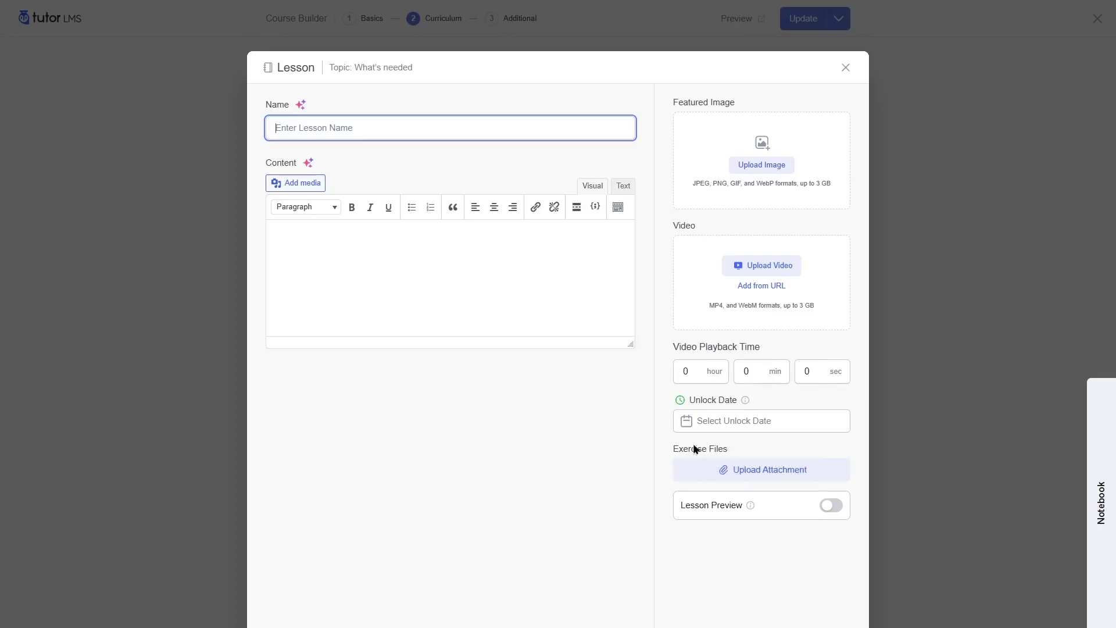
pyautogui.click(837, 506)
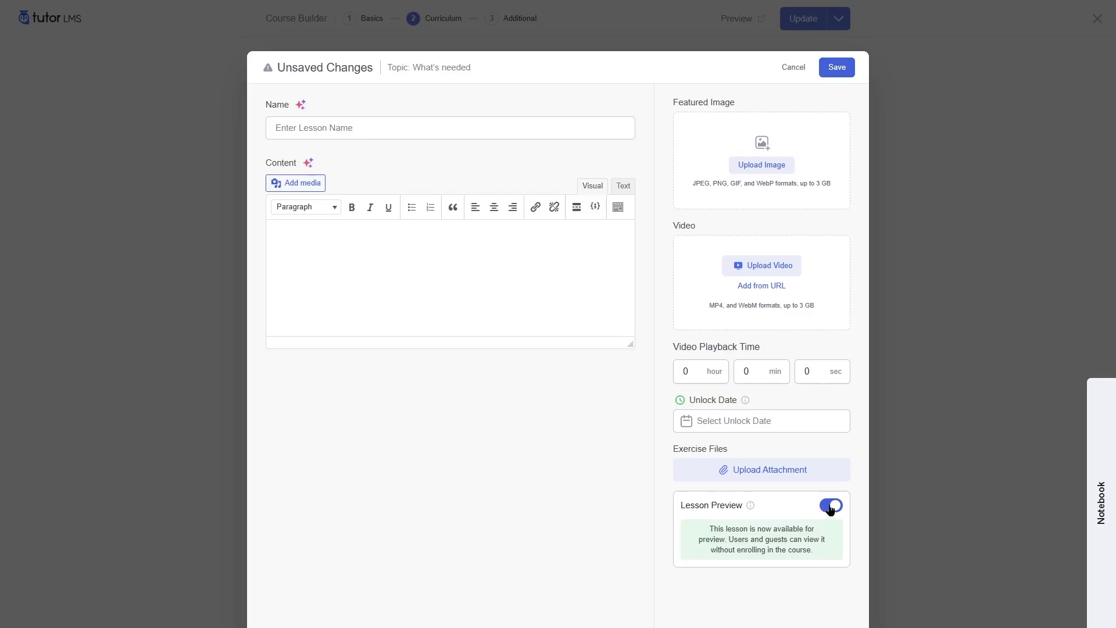
pyautogui.click(832, 505)
pyautogui.press('Escape')
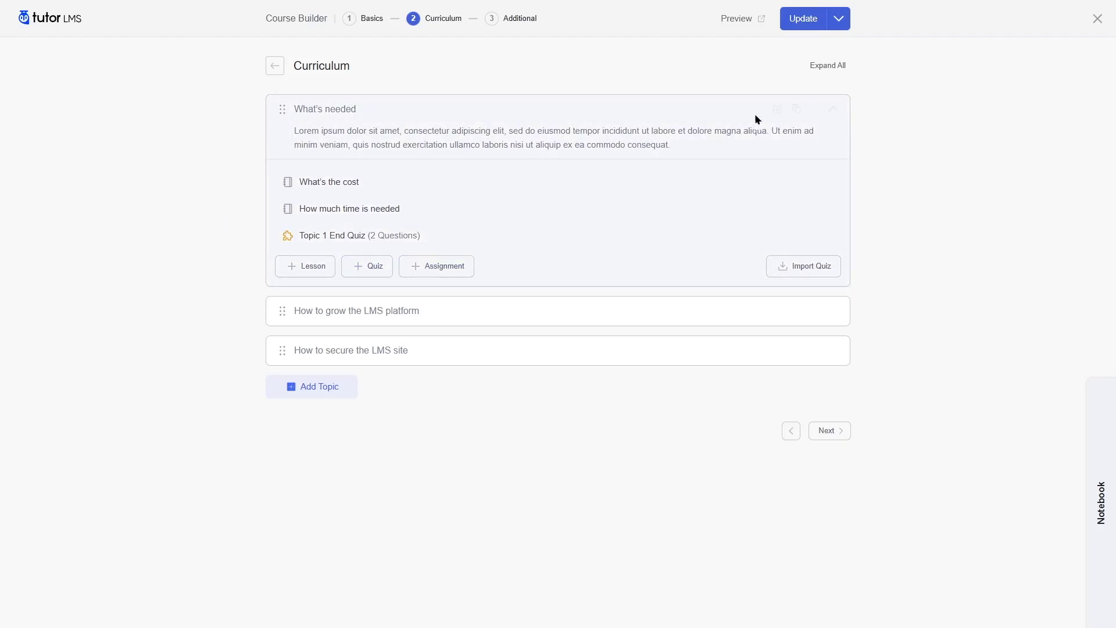
# Examine the course's additional settings, including the overview fields, prerequisites, attachments and certificate templates.
pyautogui.click(505, 19)
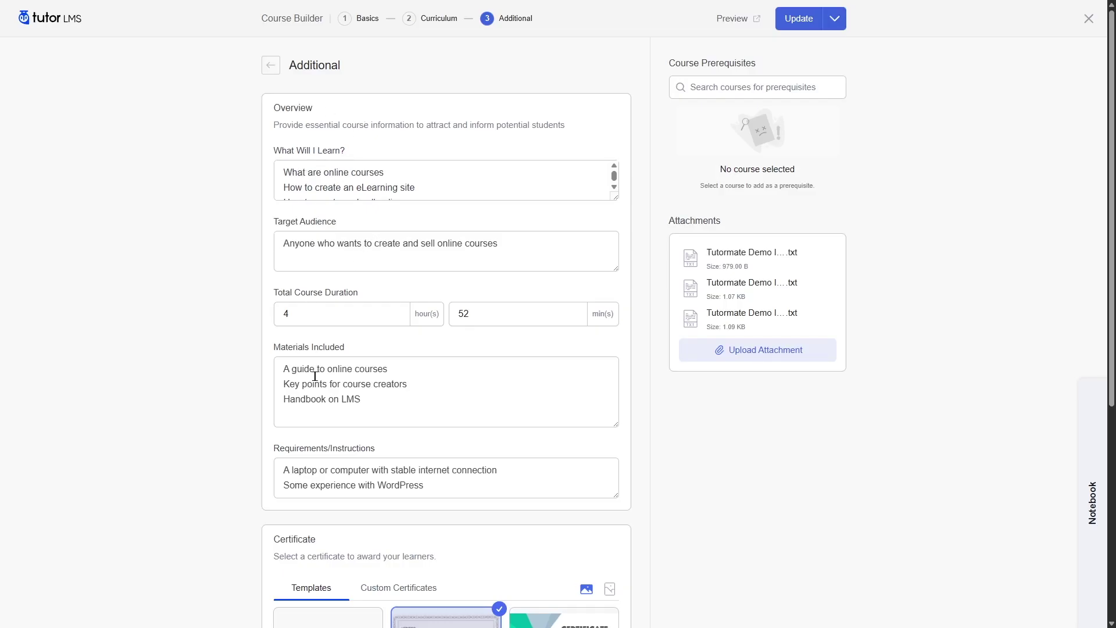
pyautogui.scroll(-4, 535, 361)
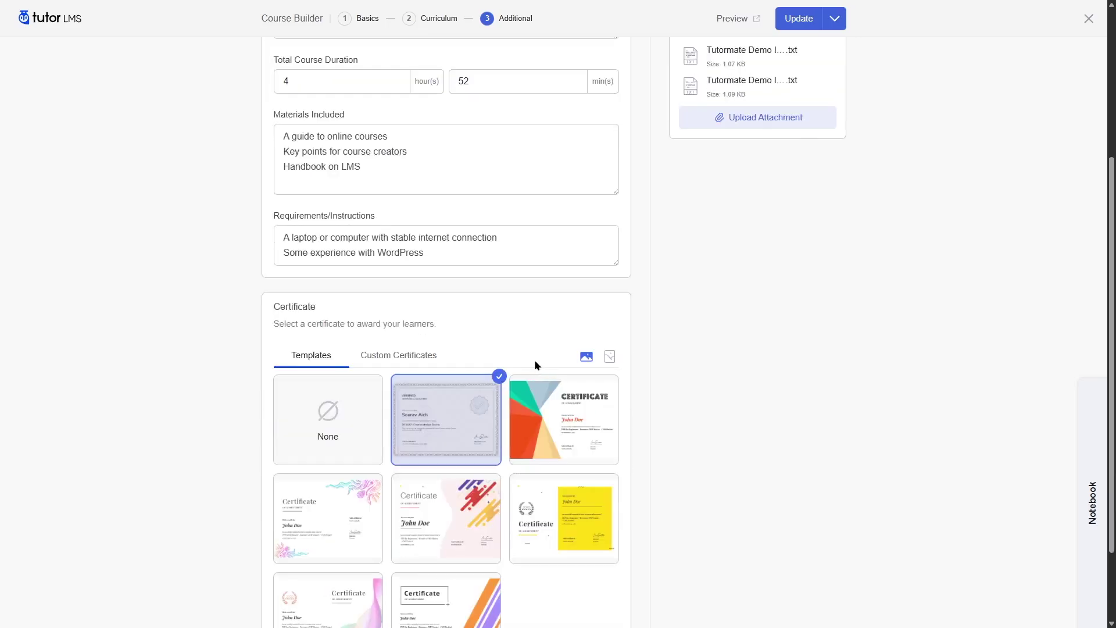
pyautogui.scroll(4, 534, 365)
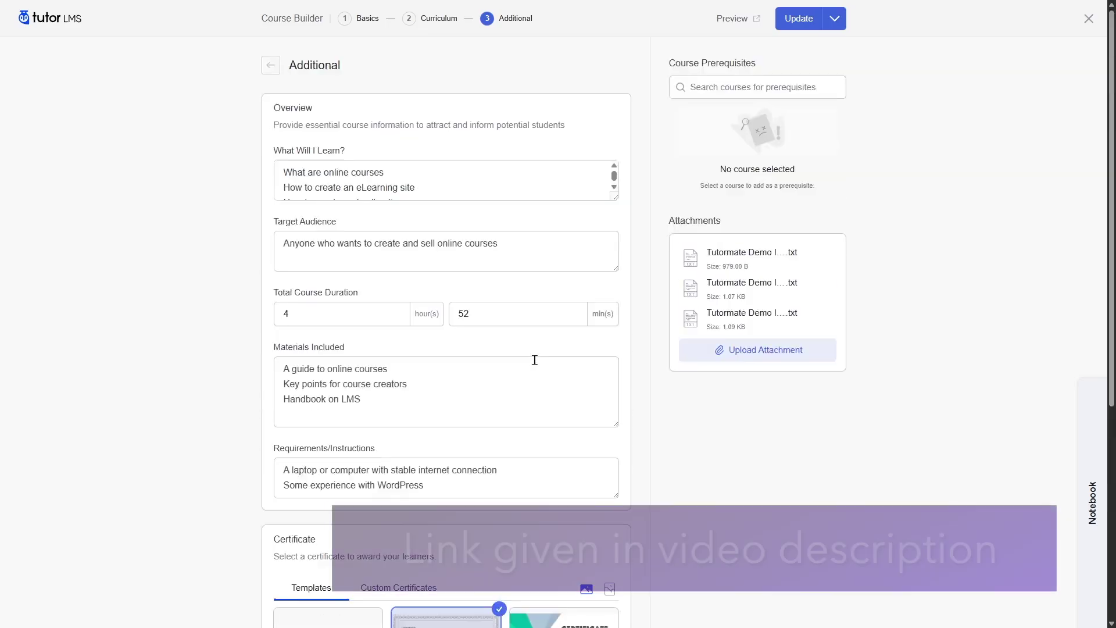
pyautogui.click(421, 19)
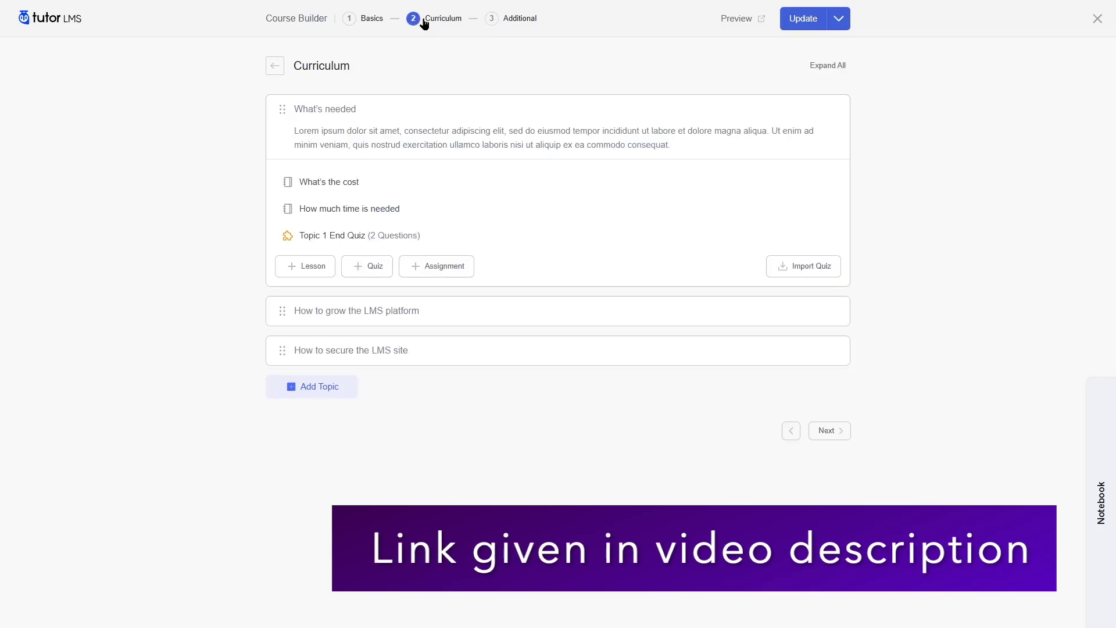
pyautogui.click(512, 18)
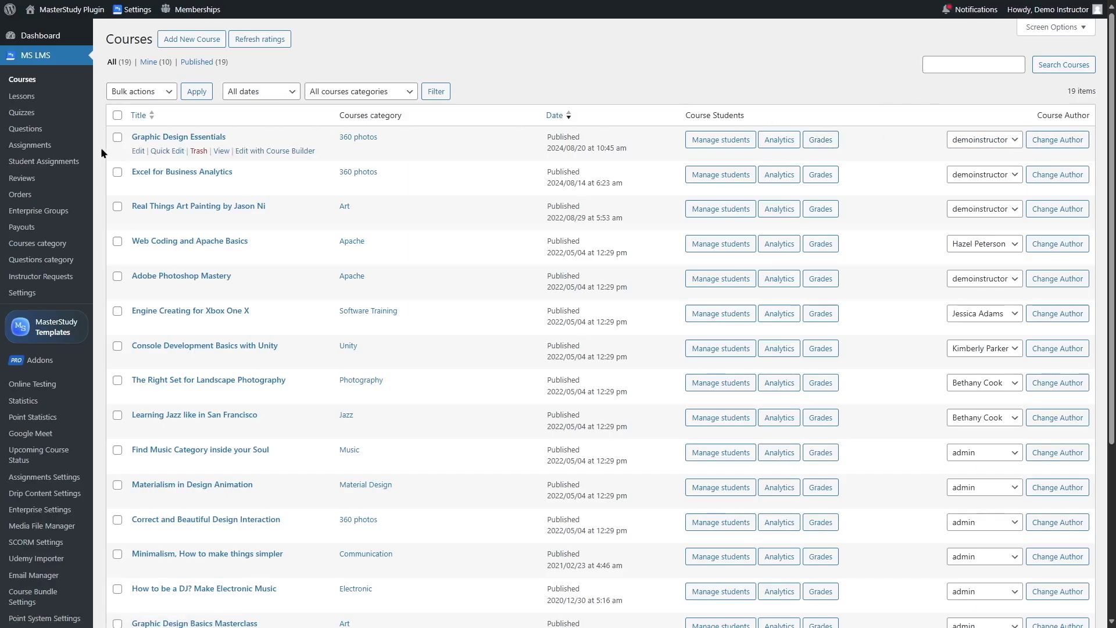
# Switch to MasterStudy LMS, open the "Graphic Design Essentials" course for editing and collapse both of its curriculum sections.
pyautogui.click(136, 150)
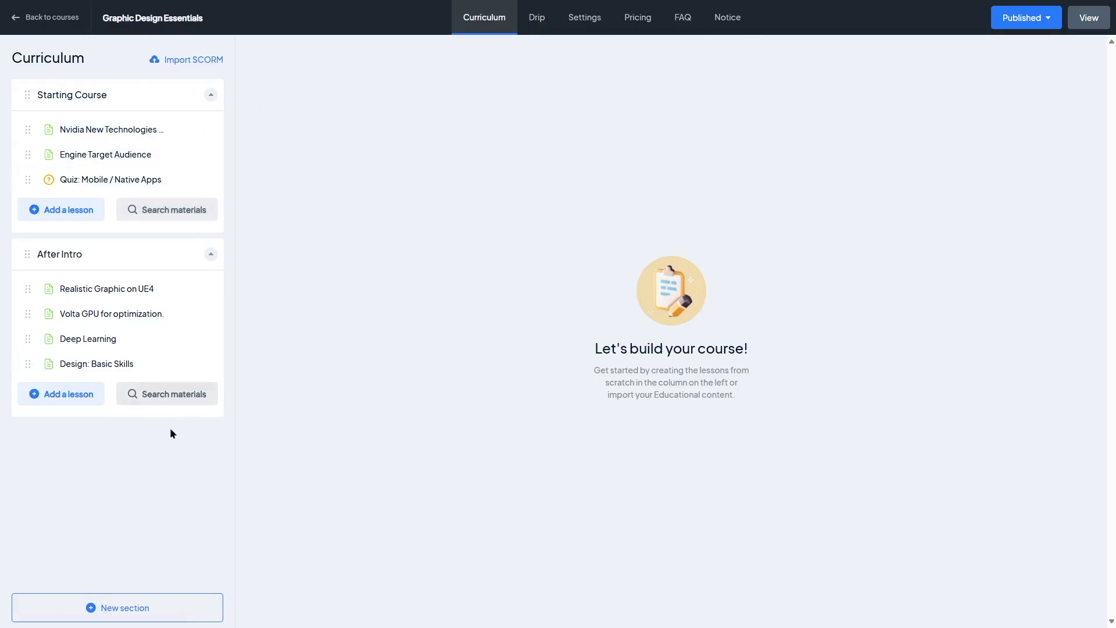
pyautogui.click(211, 100)
pyautogui.click(211, 134)
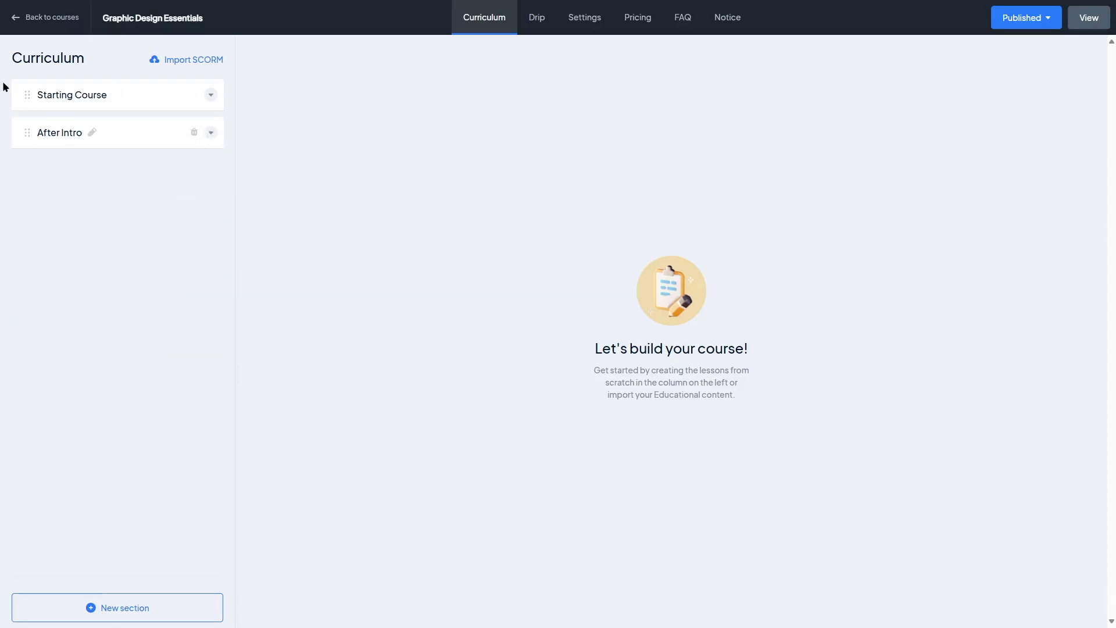
# Add a new section to the curriculum below "After Intro".
pyautogui.click(100, 608)
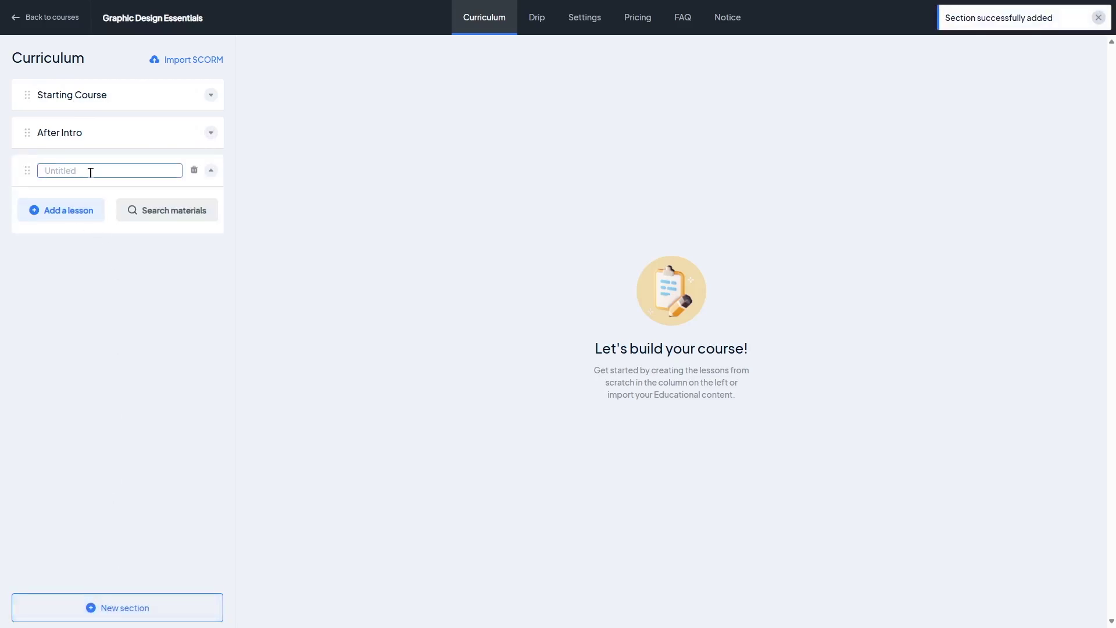
pyautogui.moveTo(30, 174)
pyautogui.mouseDown()
pyautogui.moveTo(28, 105)
pyautogui.moveTo(30, 187)
pyautogui.mouseUp()
# Look at the lesson types available for the new section, and expand the "Starting Course" section to view its materials.
pyautogui.click(64, 220)
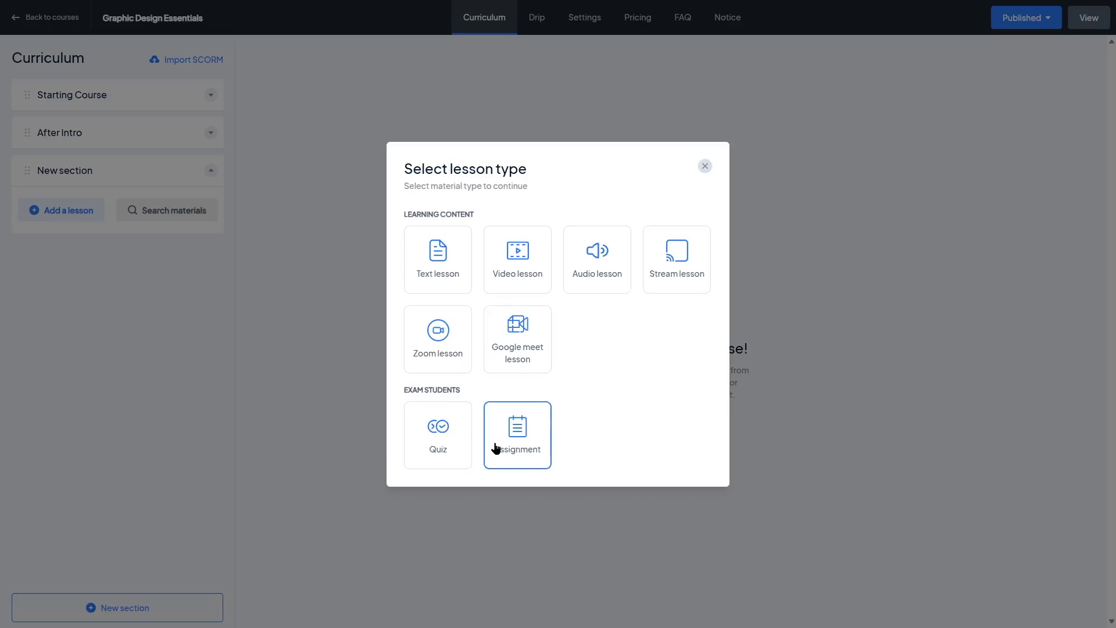
pyautogui.click(313, 228)
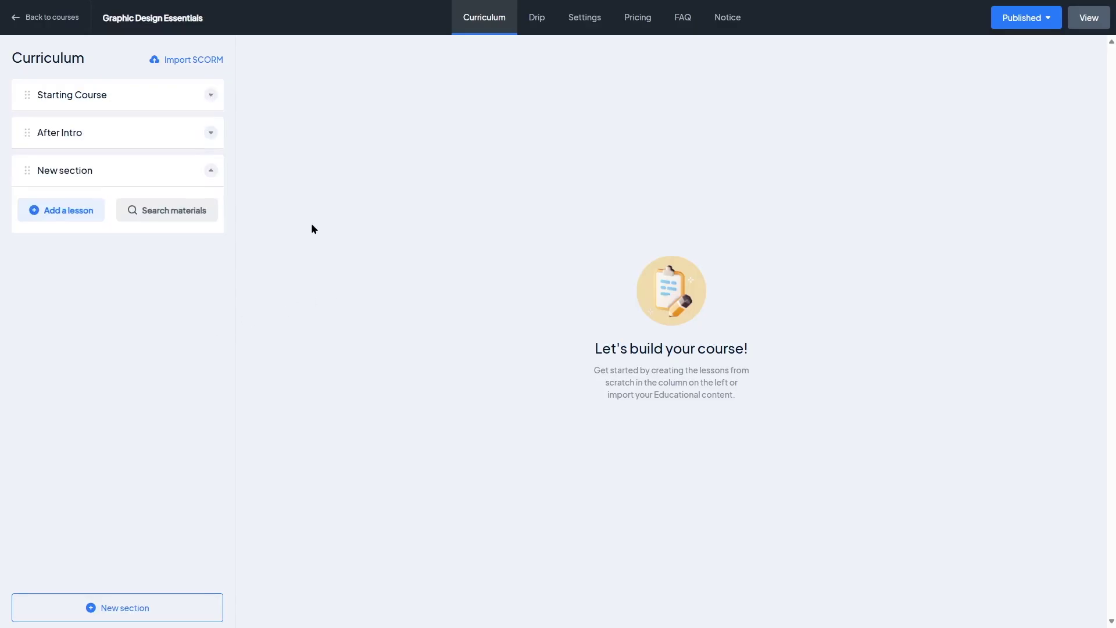
pyautogui.click(210, 94)
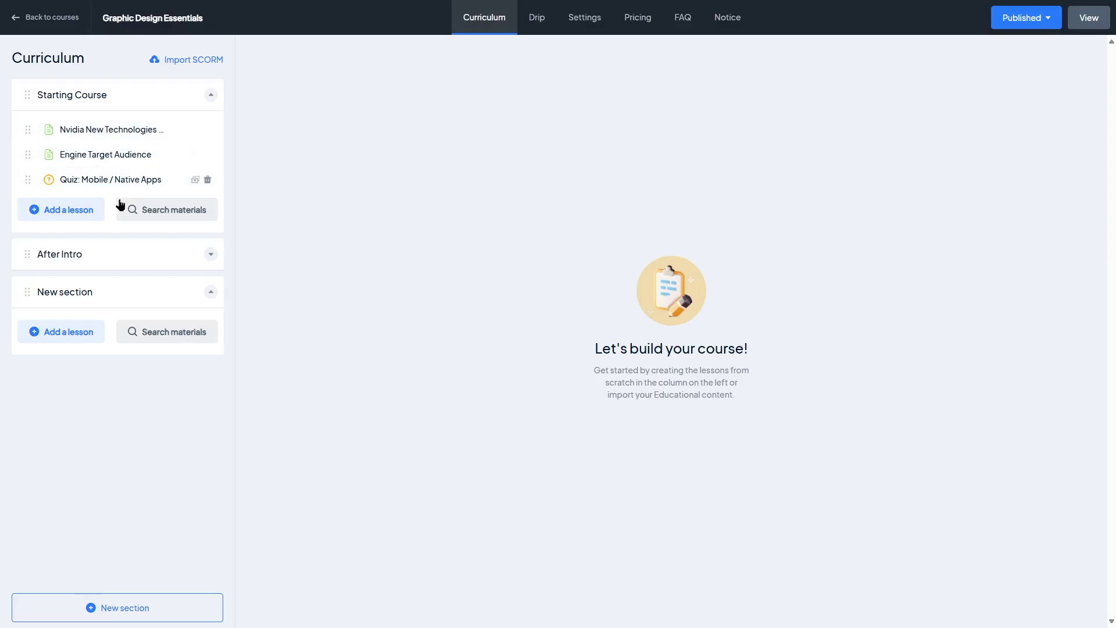
# Look at the editor for a new video lesson in the "Starting Course" section.
pyautogui.click(64, 210)
pyautogui.click(522, 273)
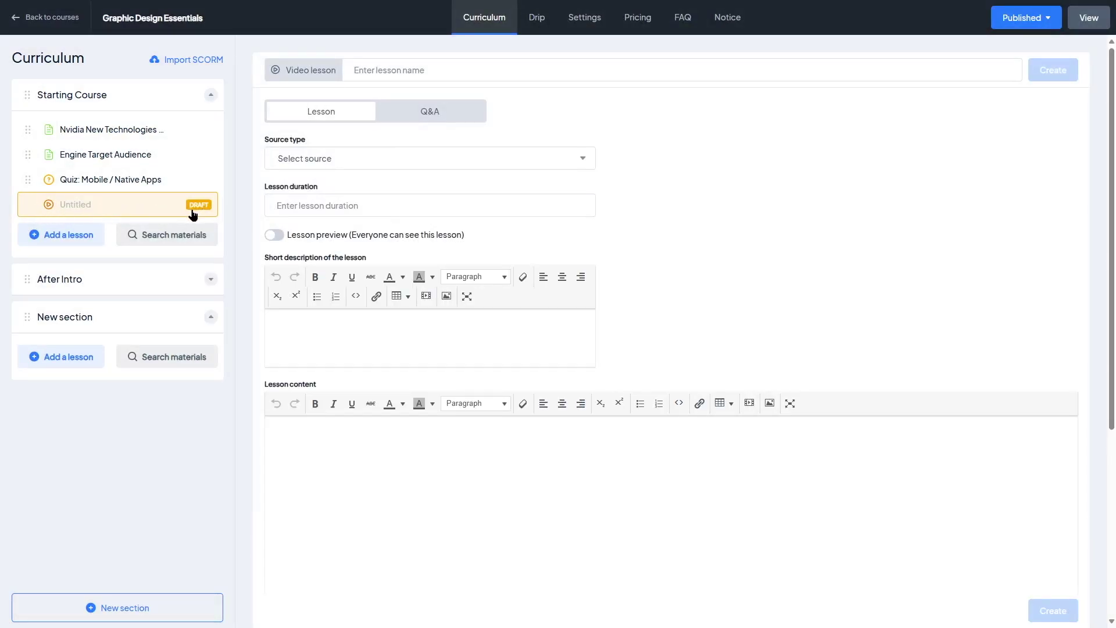
# Examine the "Engine Target Audience" text lesson, including its Q&A, content and lesson materials.
pyautogui.click(113, 156)
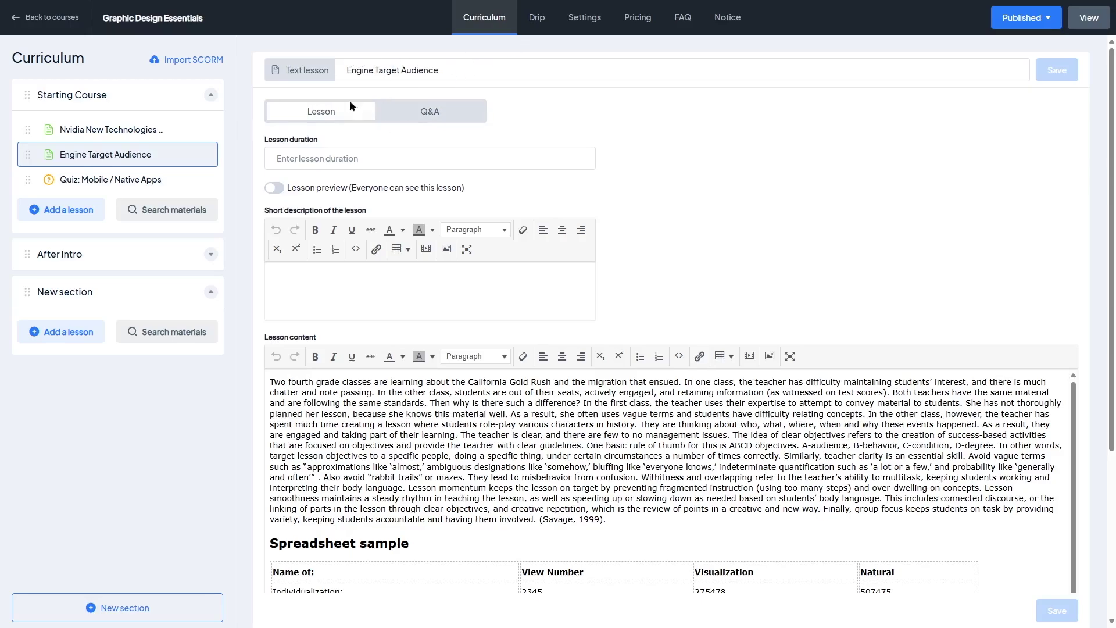
pyautogui.click(427, 113)
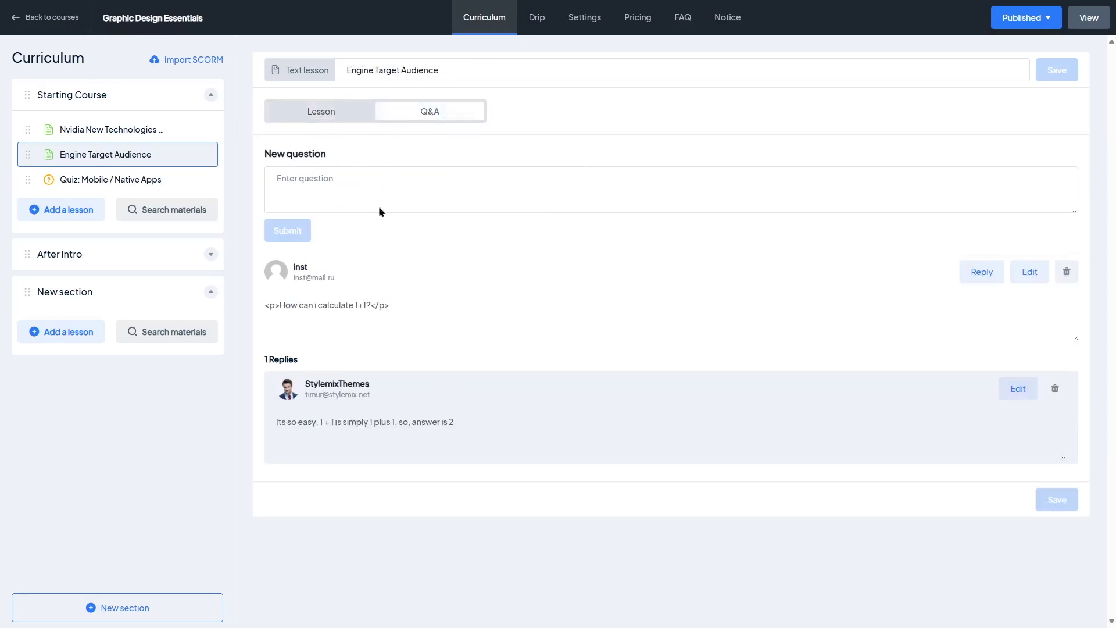
pyautogui.click(339, 118)
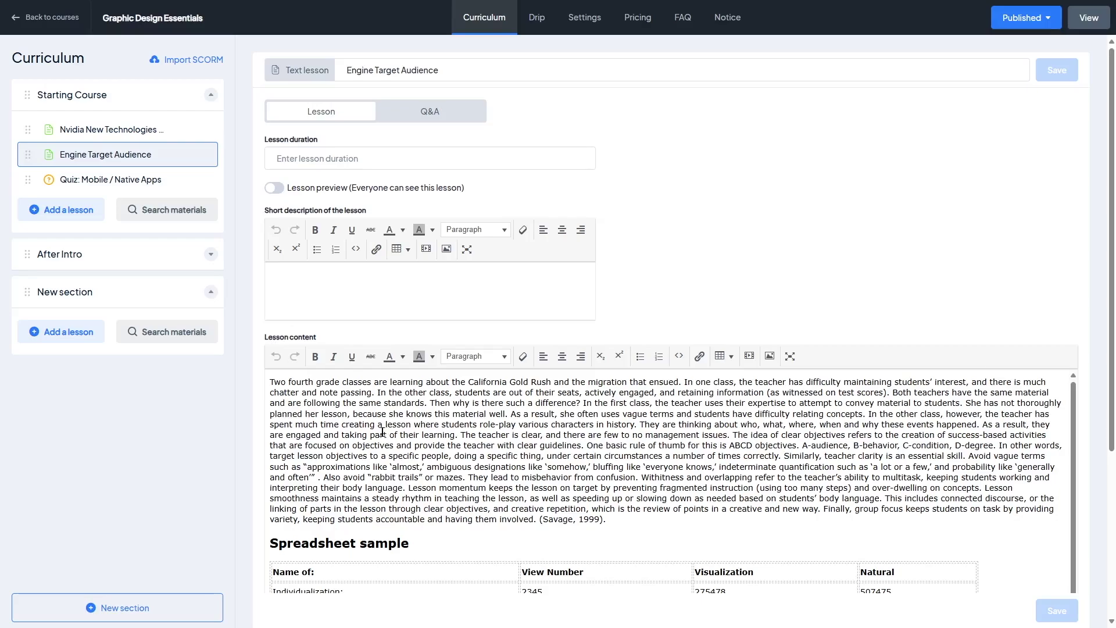
pyautogui.scroll(-1, 384, 432)
pyautogui.scroll(-4, 1077, 392)
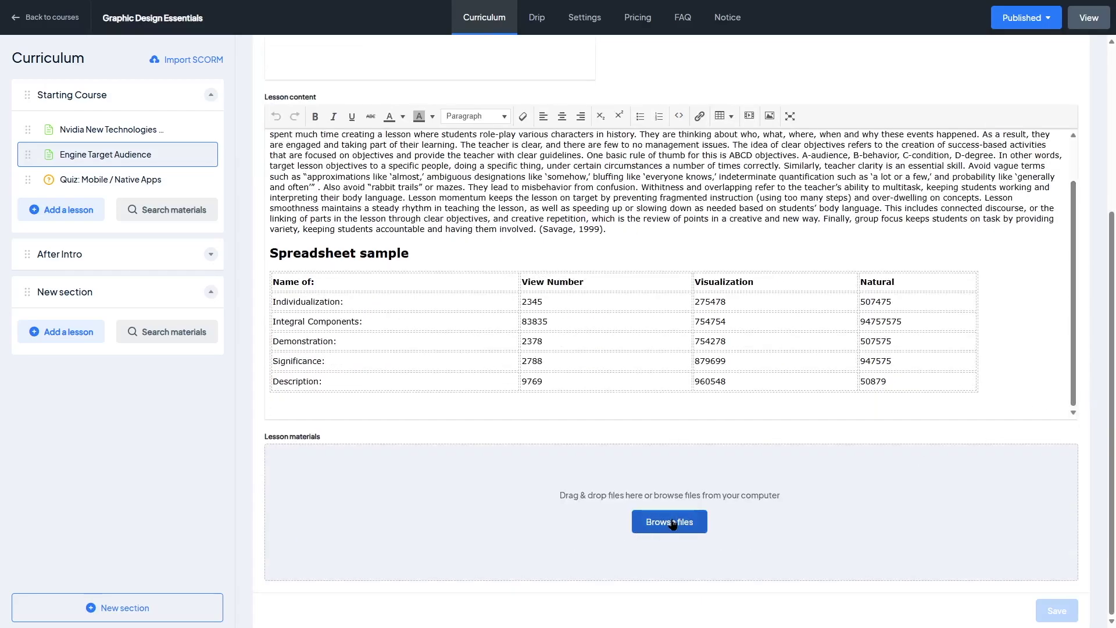
pyautogui.scroll(3, 392, 477)
pyautogui.scroll(1, 392, 477)
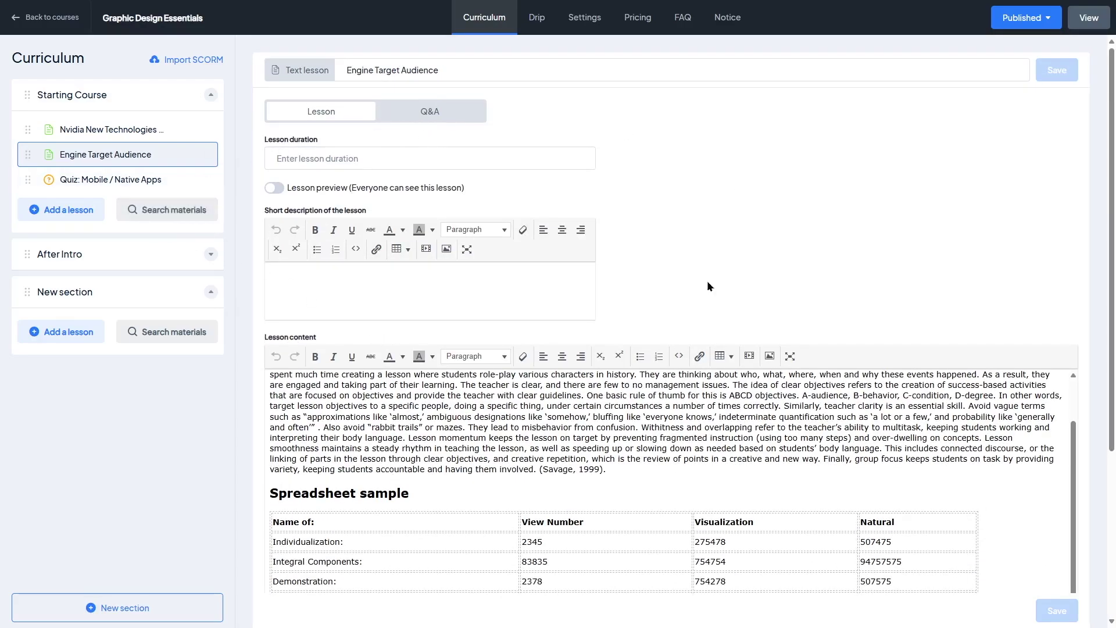
# Start a draft video lesson in the "Starting Course" section and look at its source types.
pyautogui.click(62, 211)
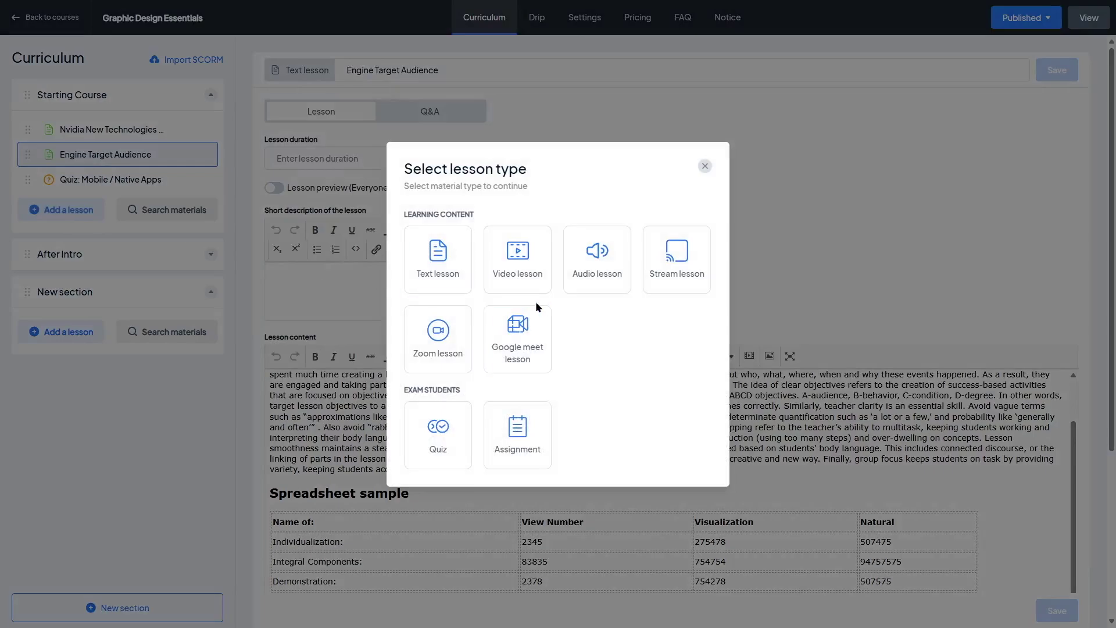
pyautogui.click(517, 265)
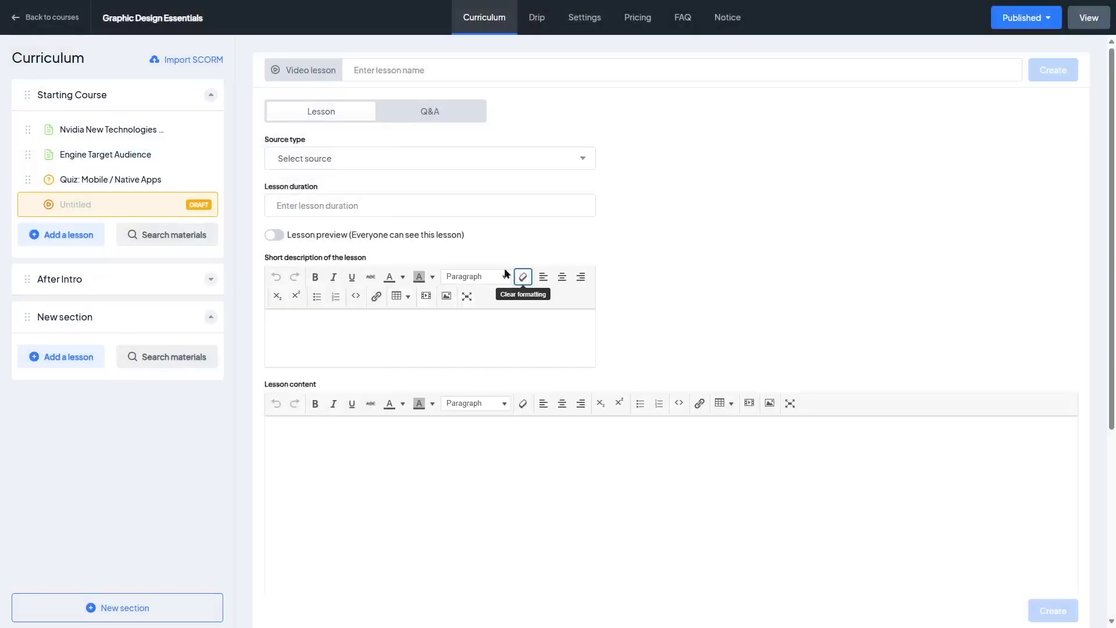
pyautogui.click(300, 163)
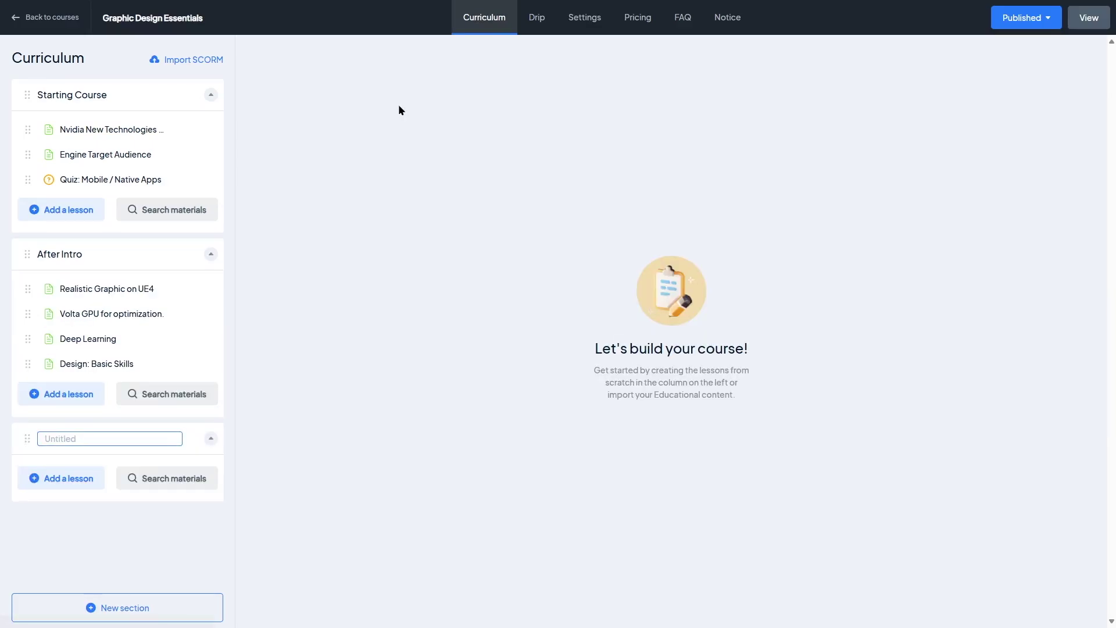
# View the drip content page and examine the course's main settings, including the level and co-instructor options.
pyautogui.click(536, 17)
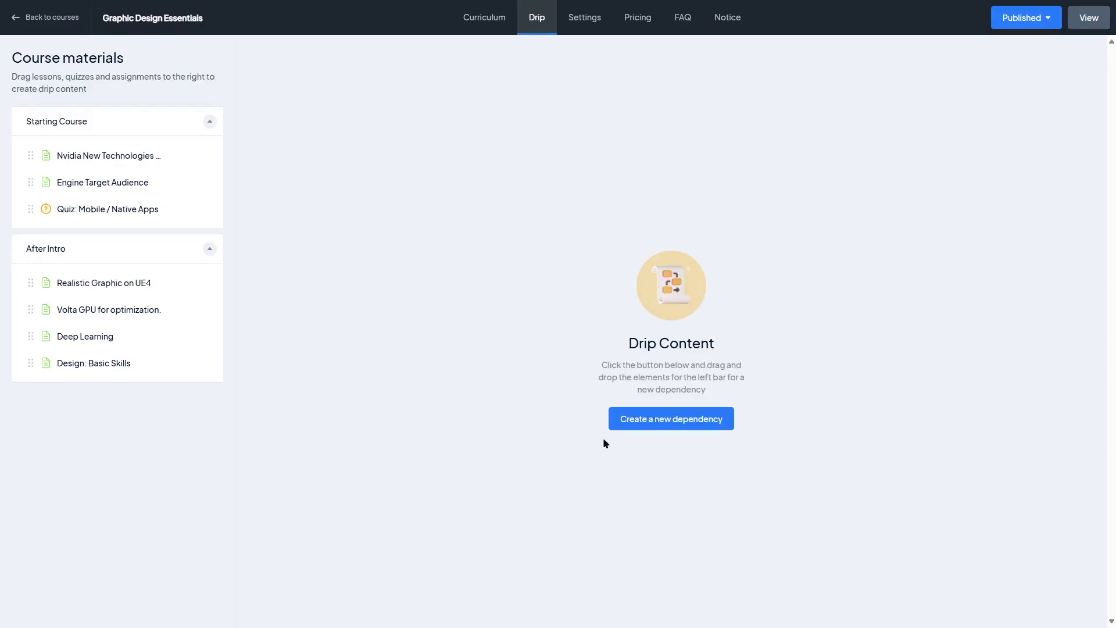
pyautogui.click(588, 17)
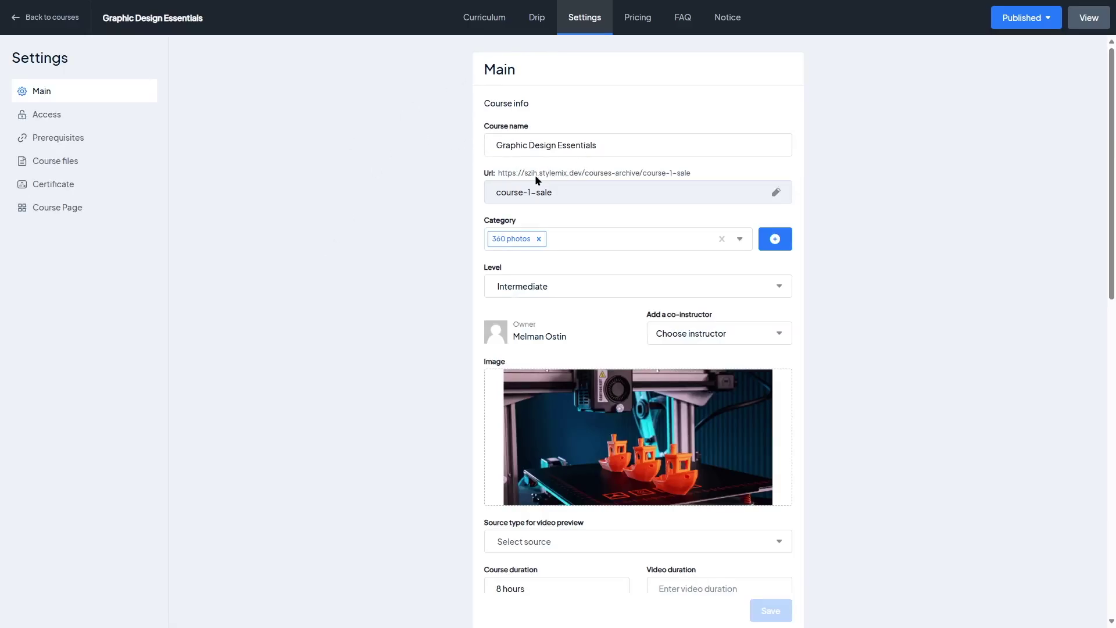
pyautogui.click(537, 287)
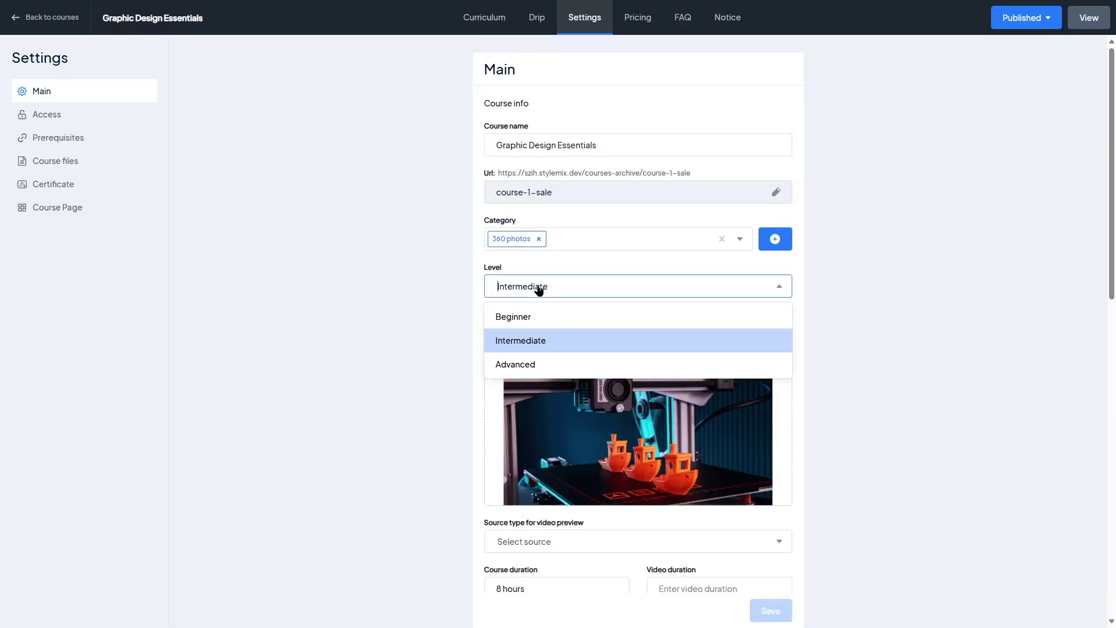
pyautogui.click(409, 328)
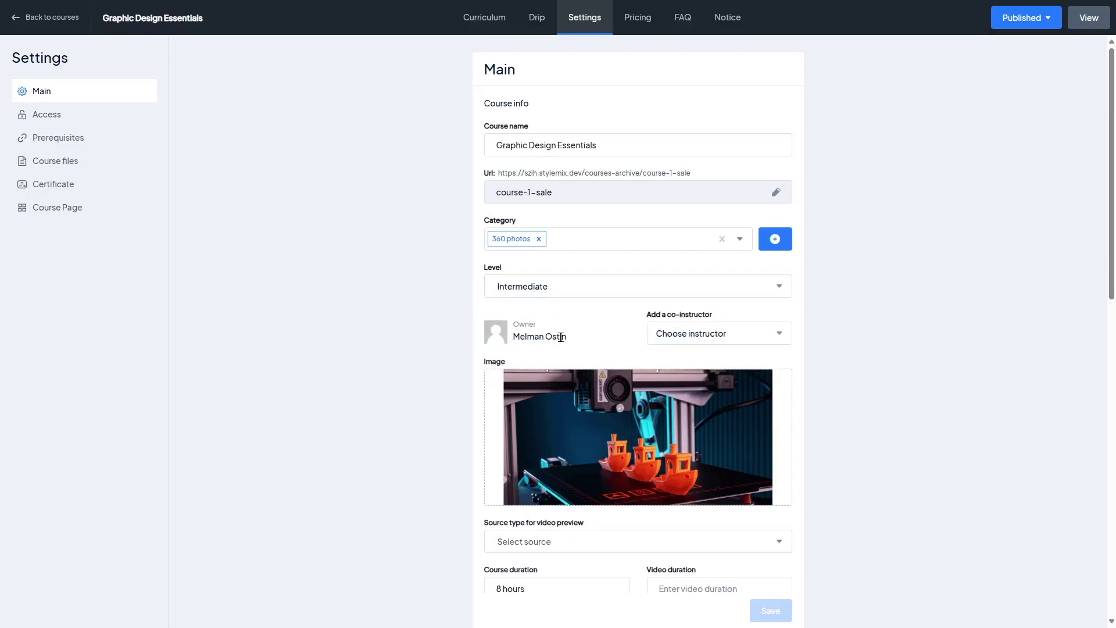
pyautogui.click(721, 333)
pyautogui.click(897, 389)
pyautogui.moveTo(615, 386)
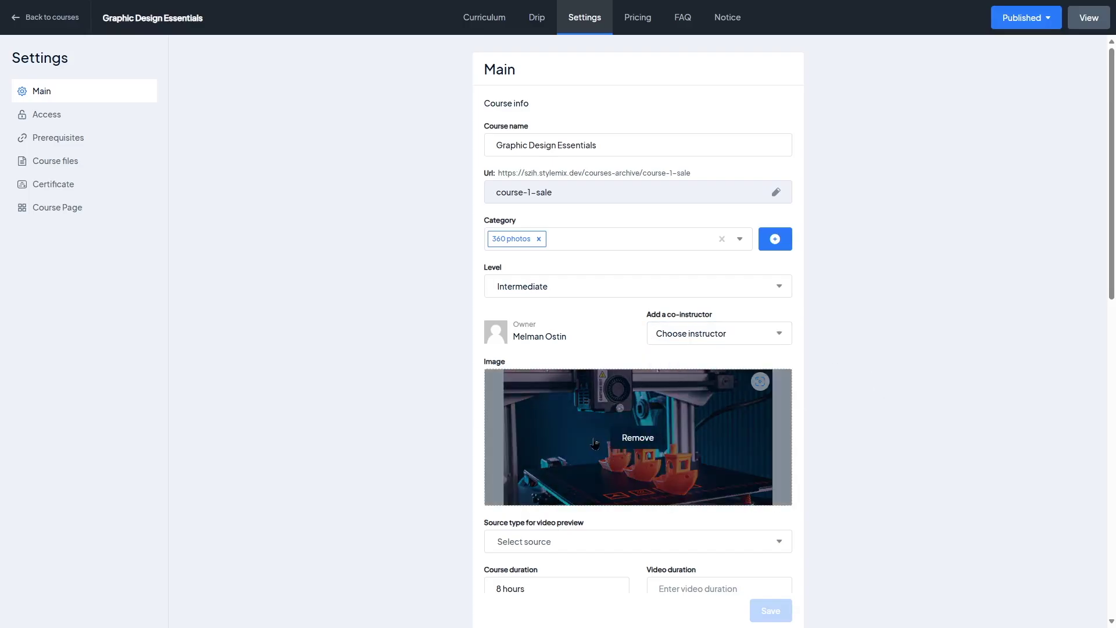
# Try YouTube as the source type for the course's video preview, and reset it to "Select option".
pyautogui.scroll(-4, 568, 303)
pyautogui.click(568, 303)
pyautogui.click(523, 387)
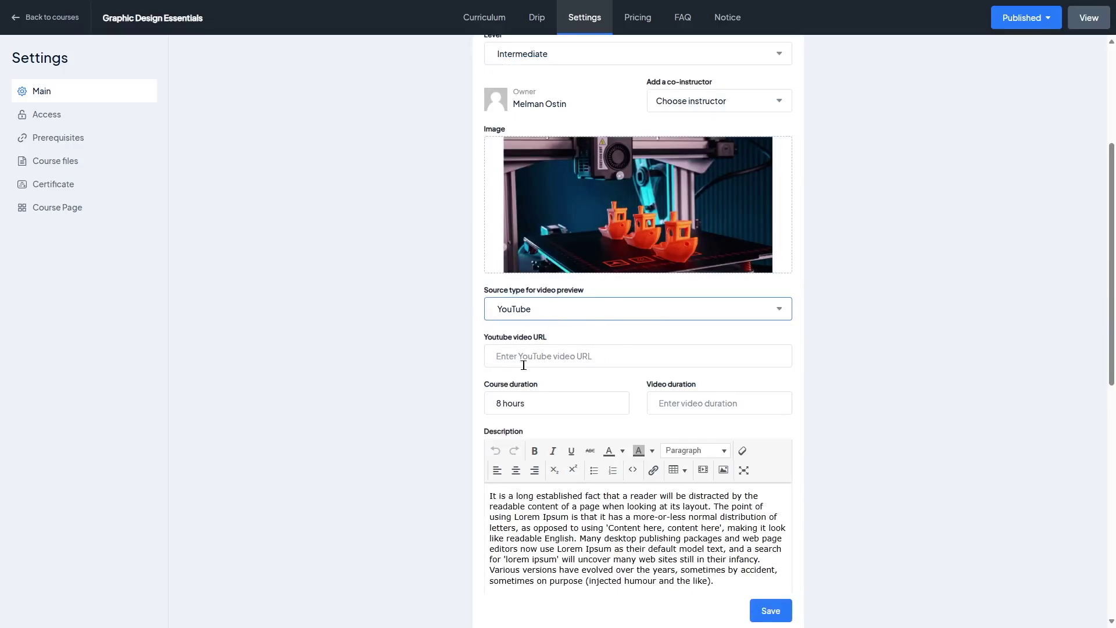
pyautogui.click(554, 317)
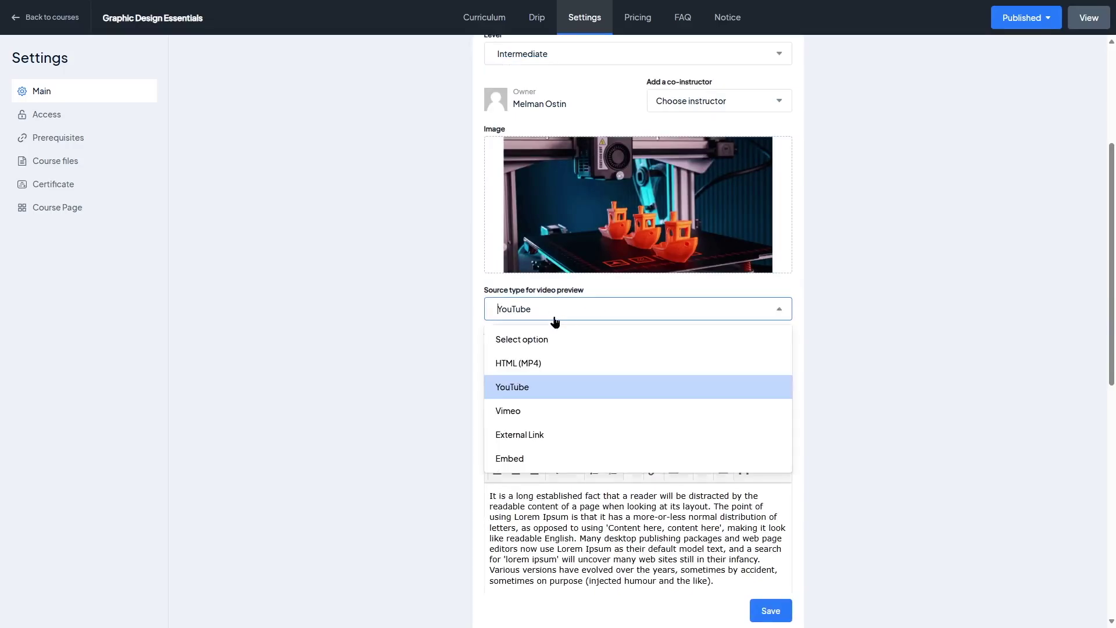
pyautogui.click(531, 340)
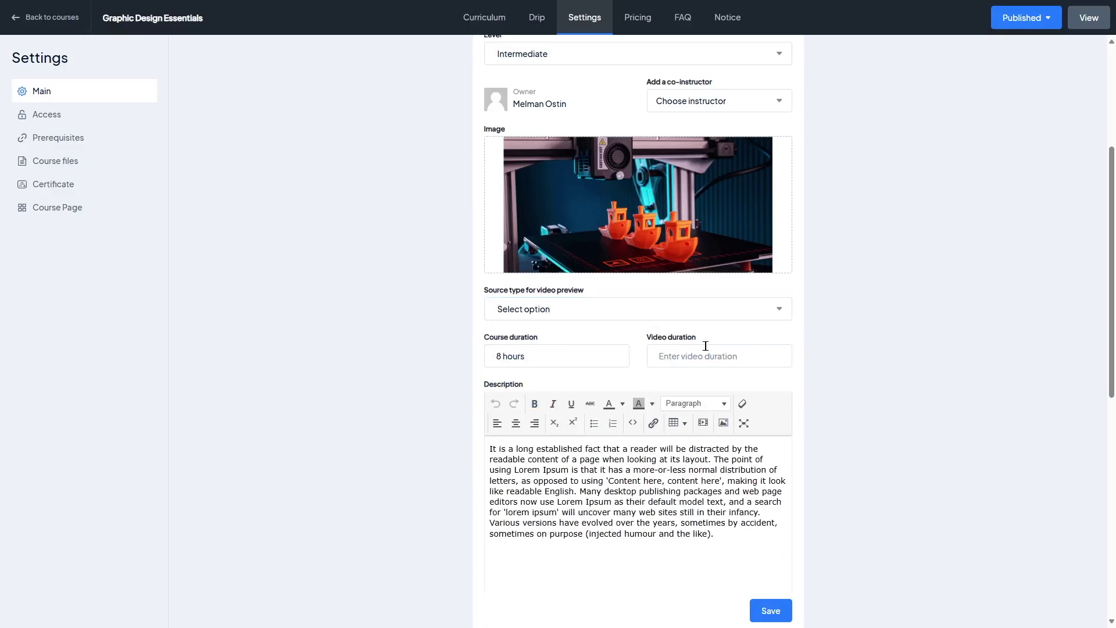
# Examine the rest of the main settings, including the durations, descriptions, course status, dates and additional information.
pyautogui.scroll(4, 691, 523)
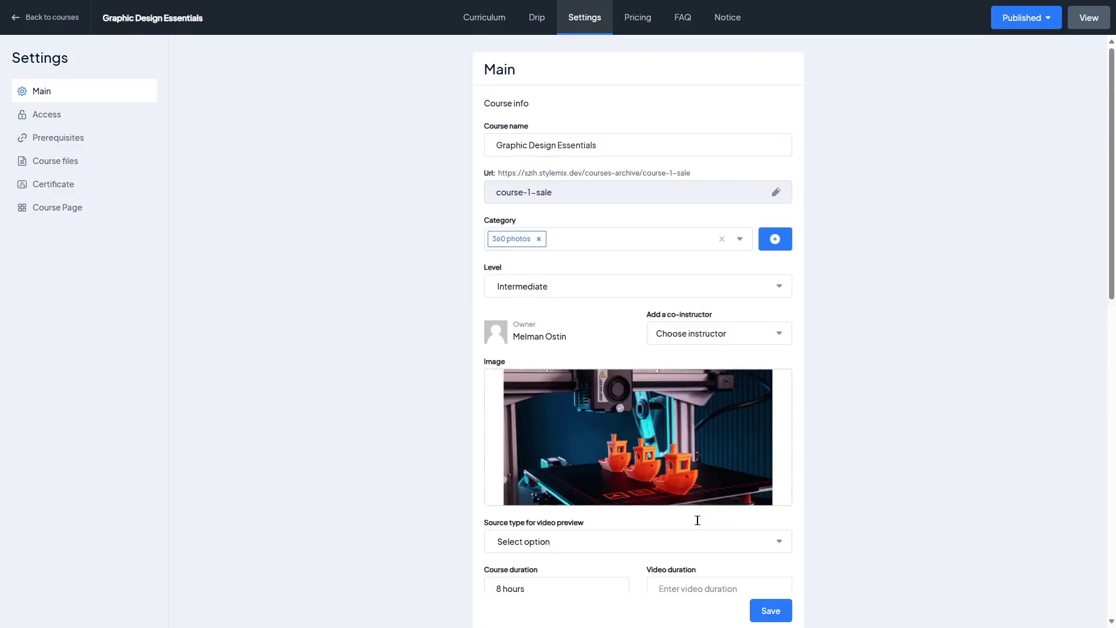
pyautogui.scroll(-6, 625, 515)
pyautogui.scroll(-5, 593, 449)
pyautogui.scroll(5, 568, 387)
pyautogui.scroll(-5, 570, 389)
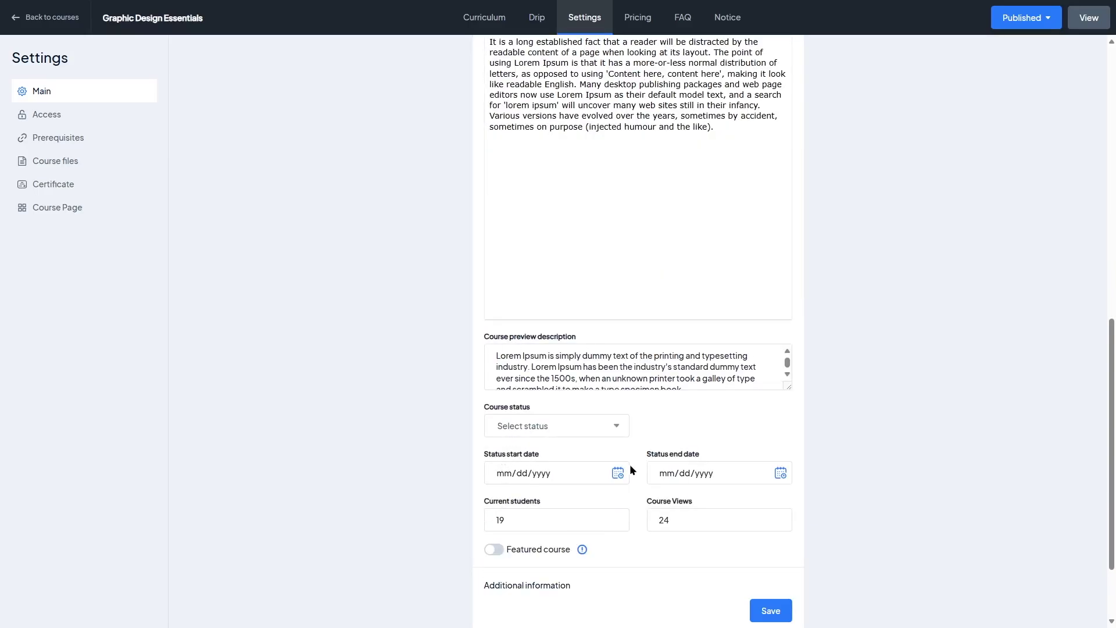
pyautogui.scroll(-2, 678, 516)
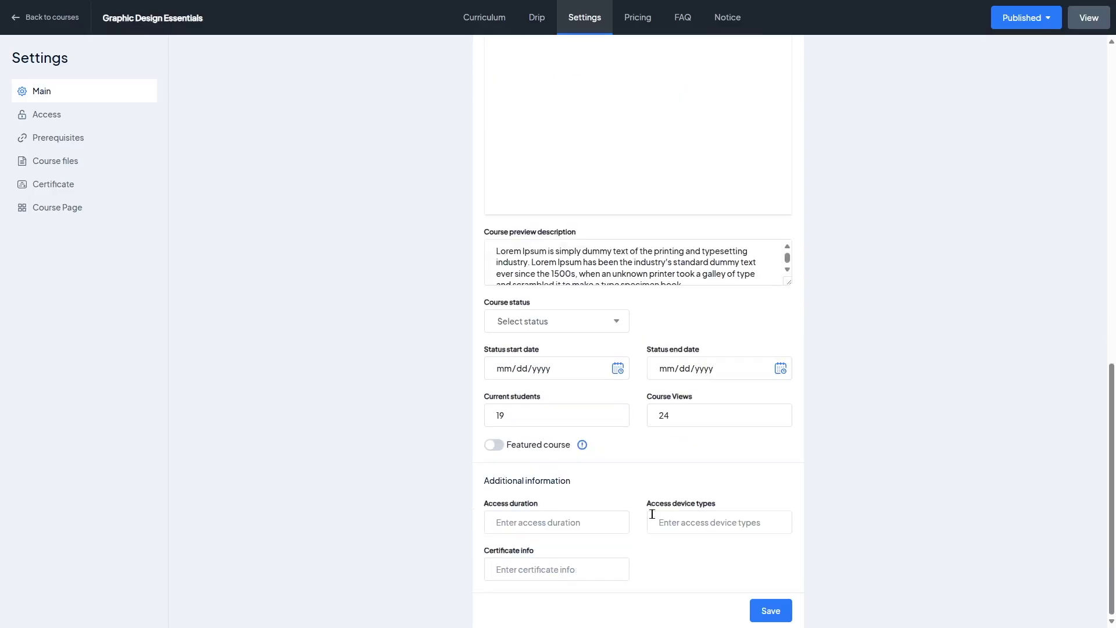
pyautogui.scroll(10, 689, 570)
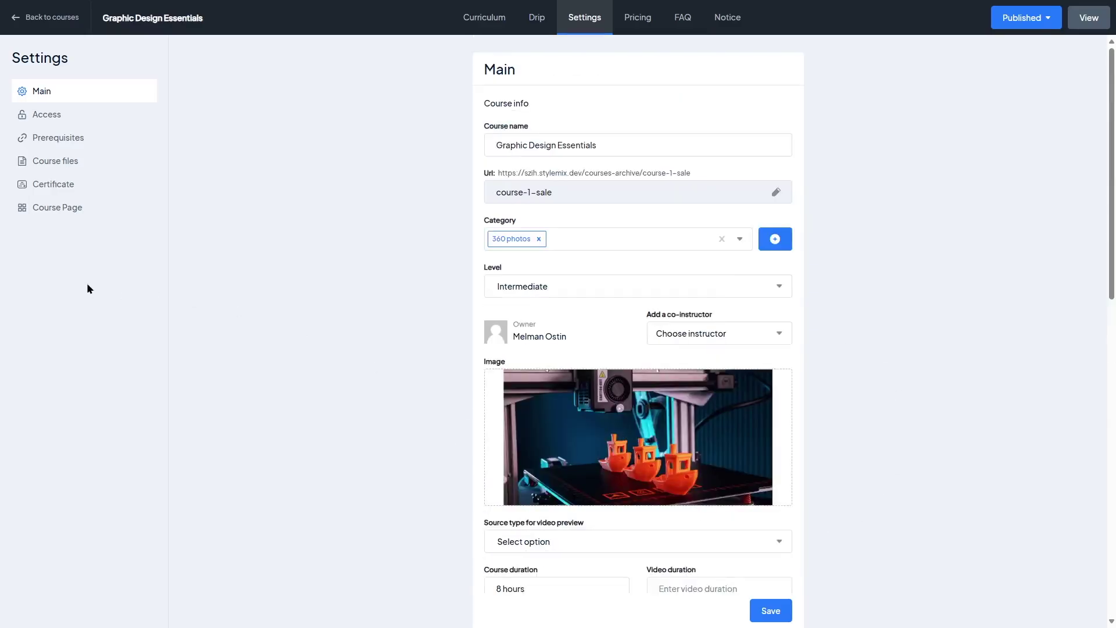
# Discard the unsaved main settings and review the course's access, prerequisites and course files settings.
pyautogui.click(57, 119)
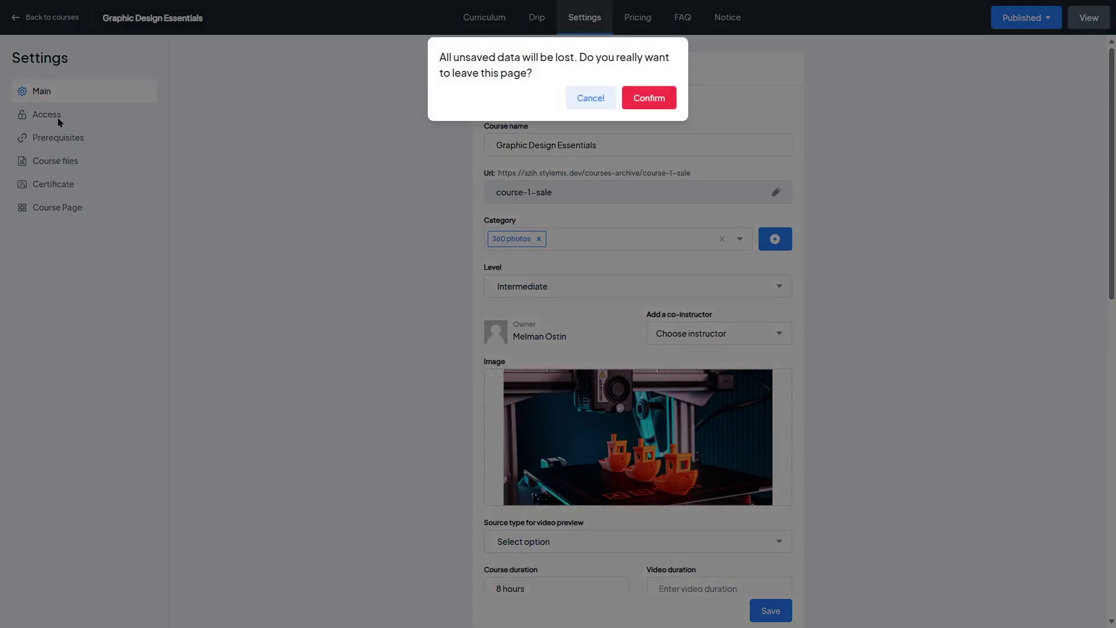
pyautogui.click(627, 103)
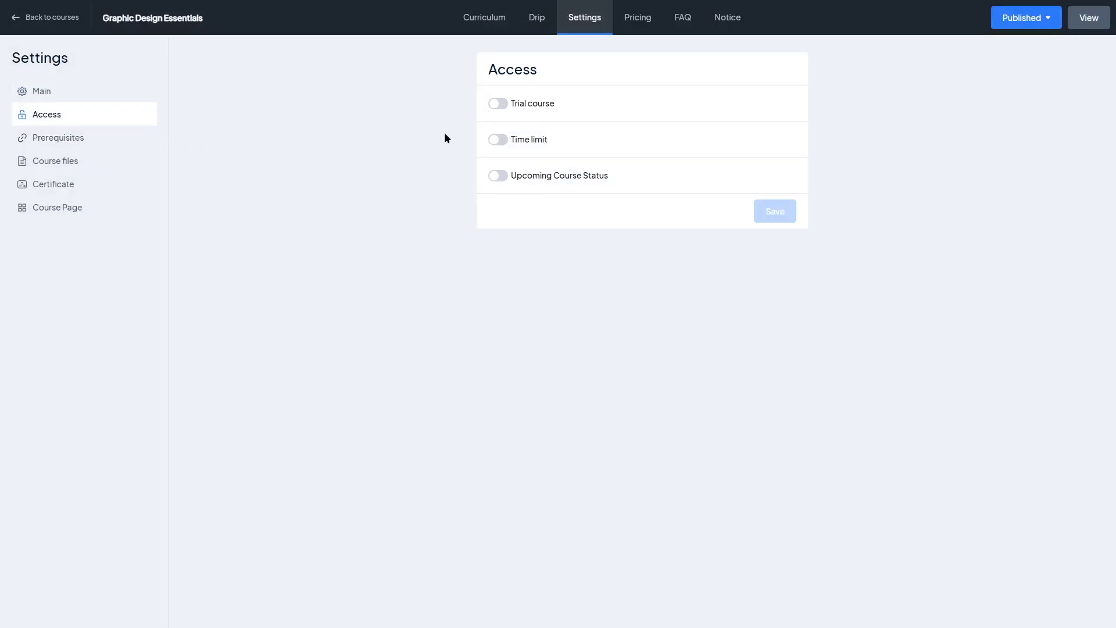
pyautogui.click(109, 144)
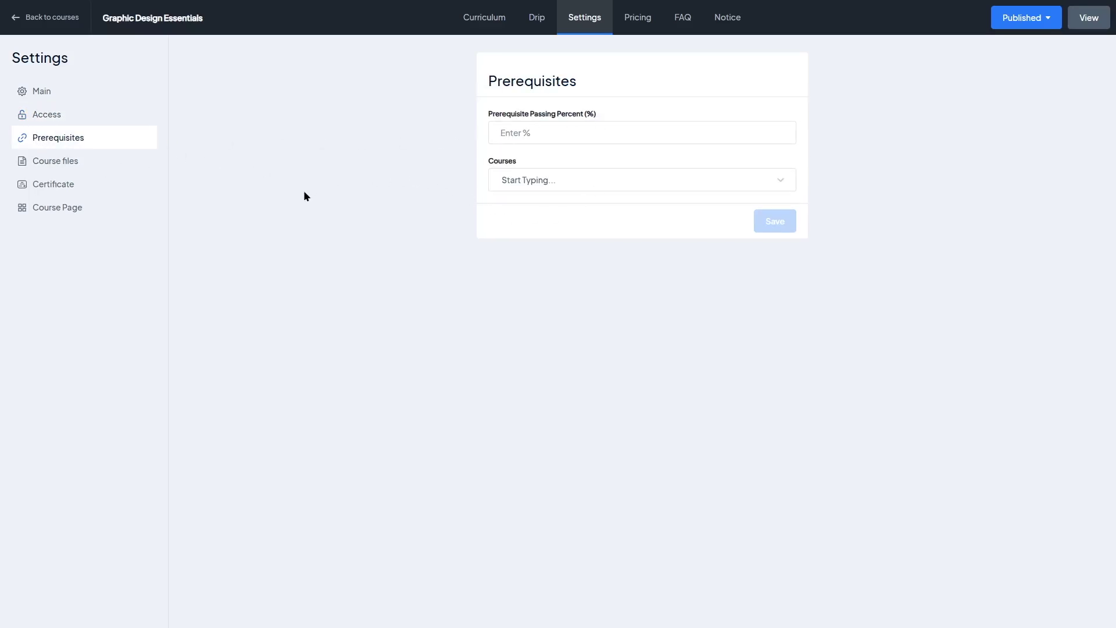
pyautogui.click(103, 164)
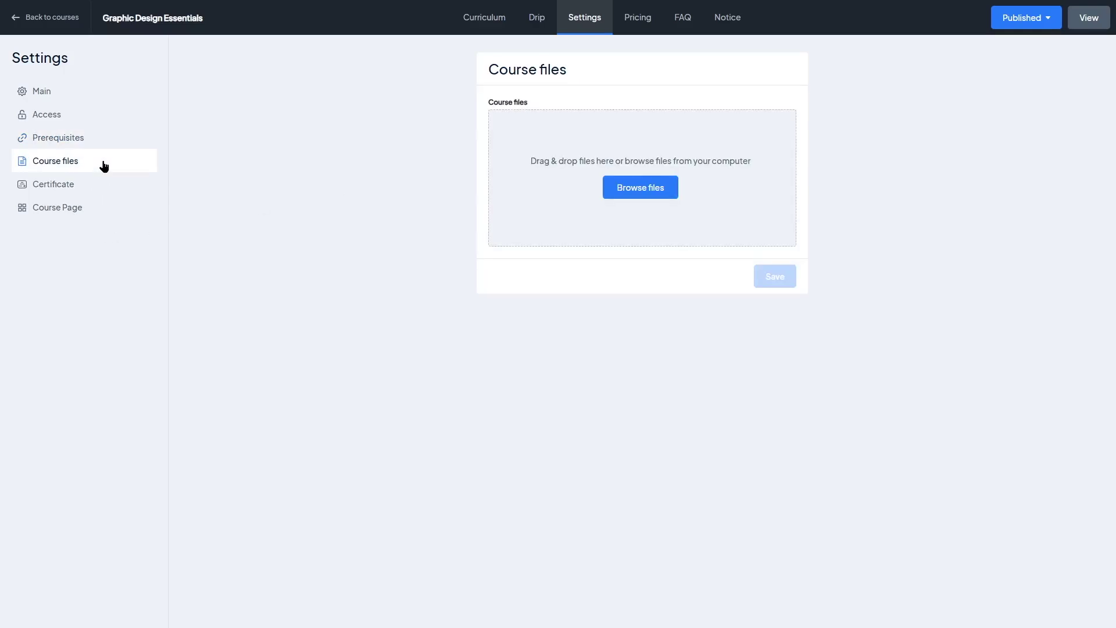
# View the certificate settings and course page styles, trying the Classic style and returning to Default.
pyautogui.click(115, 187)
pyautogui.click(108, 209)
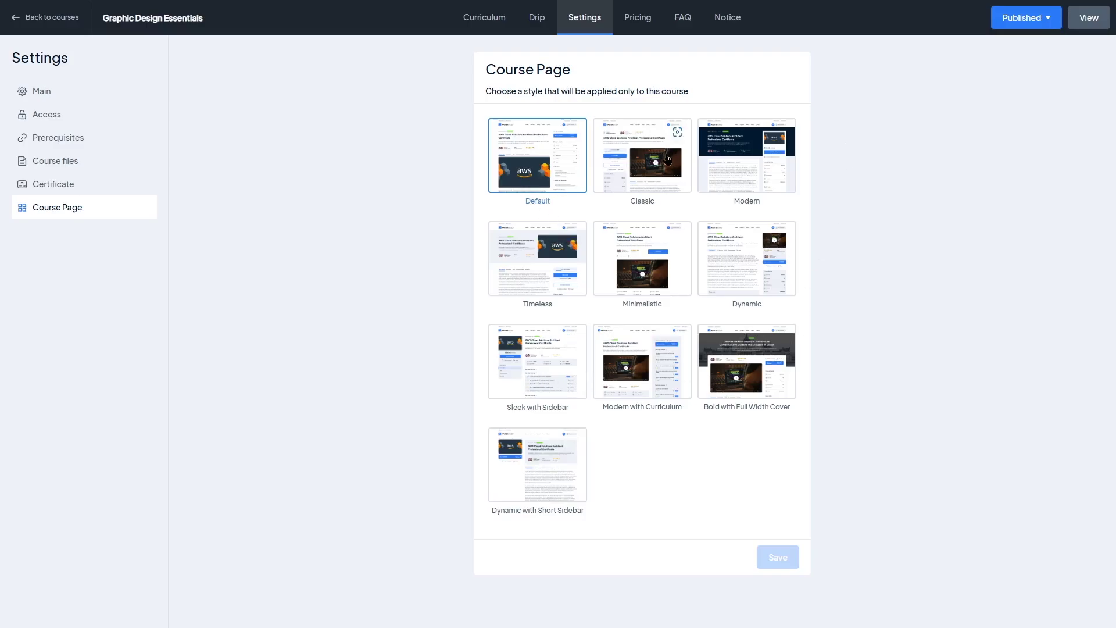
pyautogui.click(647, 167)
pyautogui.click(541, 171)
# Review the course's pricing, FAQ and notice pages, and return to its curriculum.
pyautogui.click(637, 18)
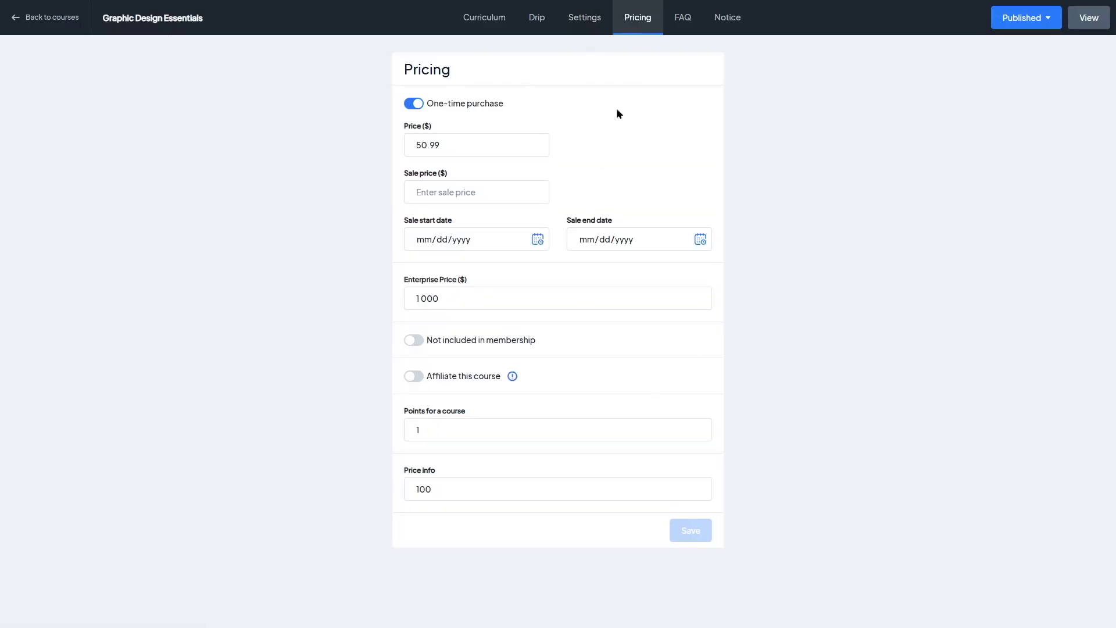
pyautogui.click(684, 17)
pyautogui.click(735, 22)
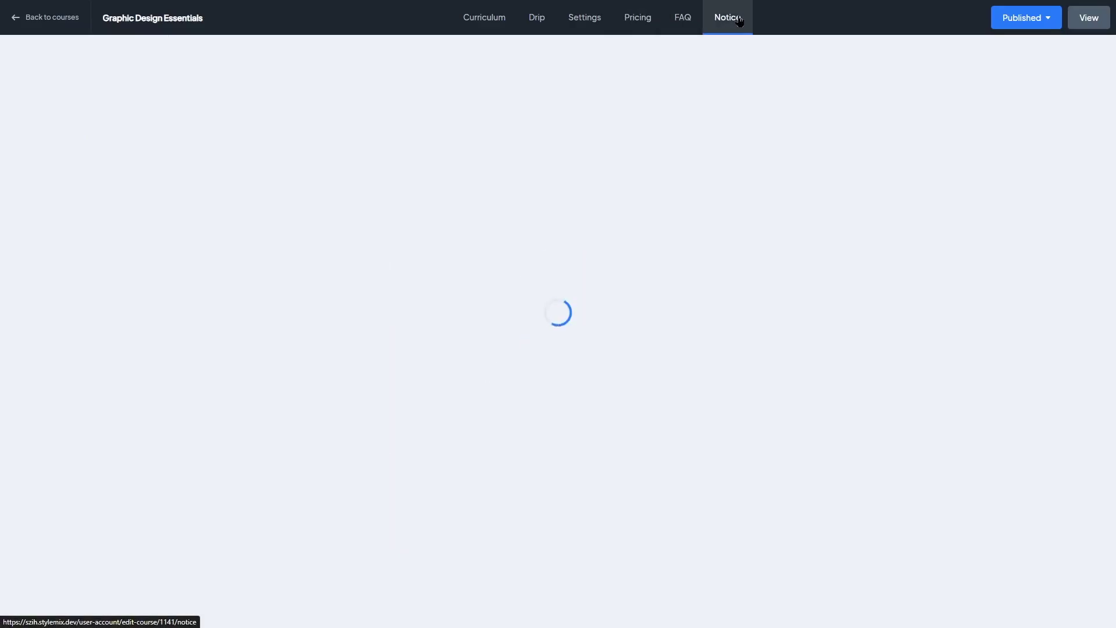
pyautogui.click(492, 21)
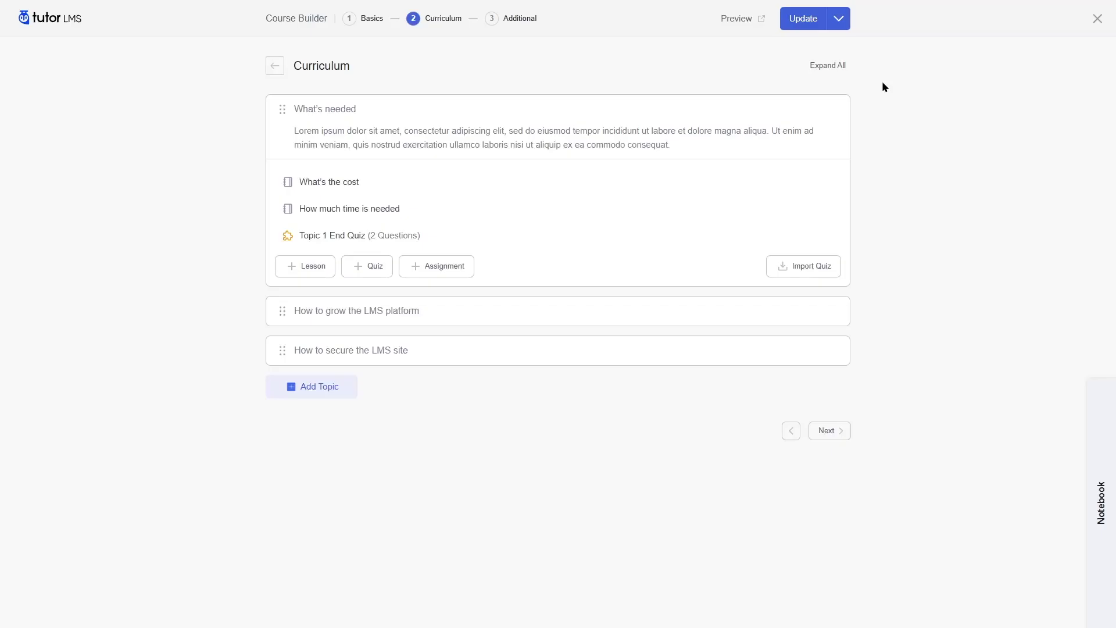
# In Tutor LMS, look at the new quiz form for the "What's needed" topic and close it.
pyautogui.click(367, 268)
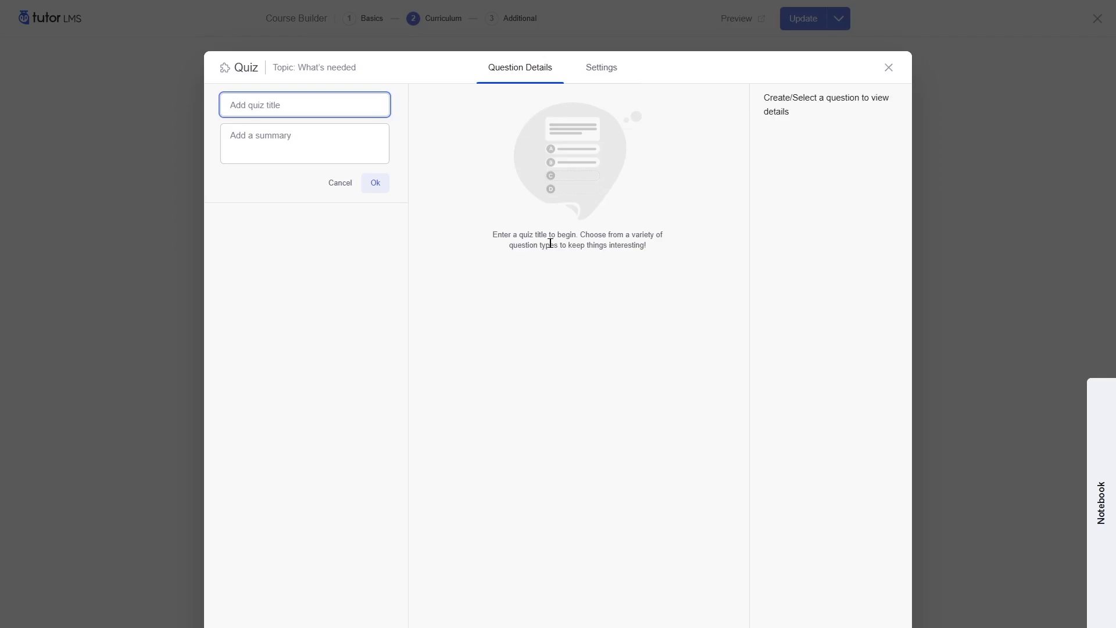
pyautogui.click(889, 67)
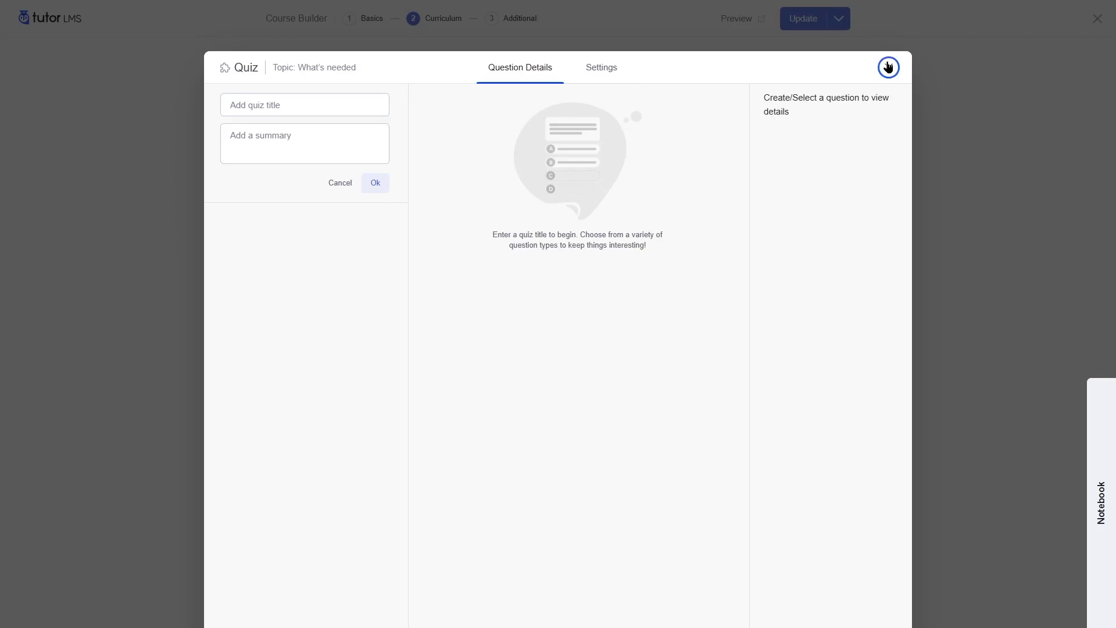
# Open "Topic 1 End Quiz" and view its editable title and summary without changing them.
pyautogui.moveTo(317, 237)
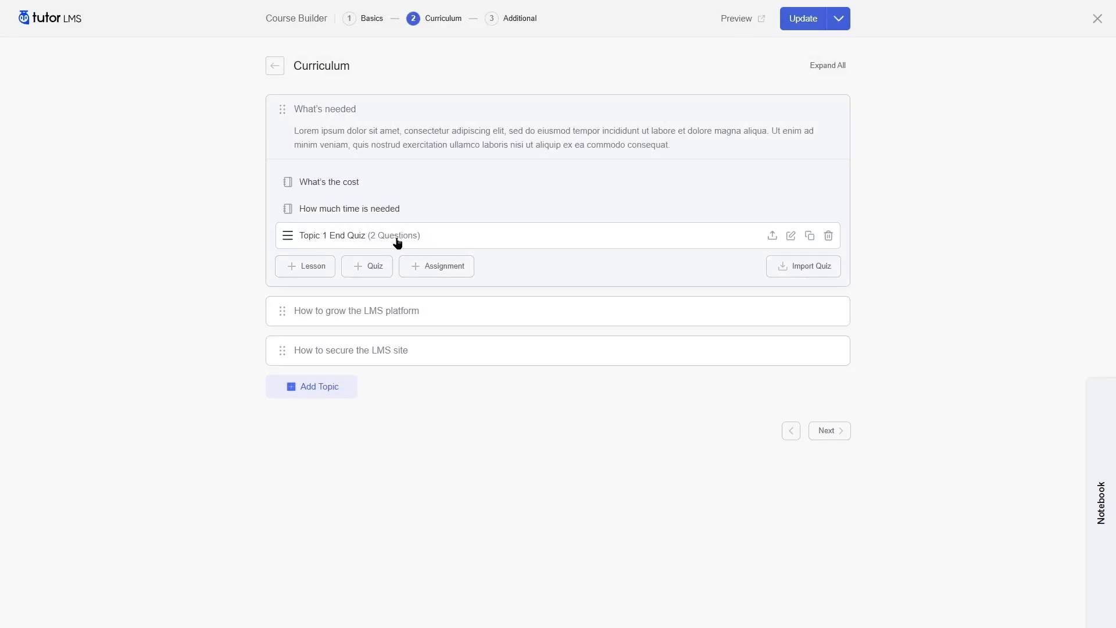
pyautogui.click(363, 238)
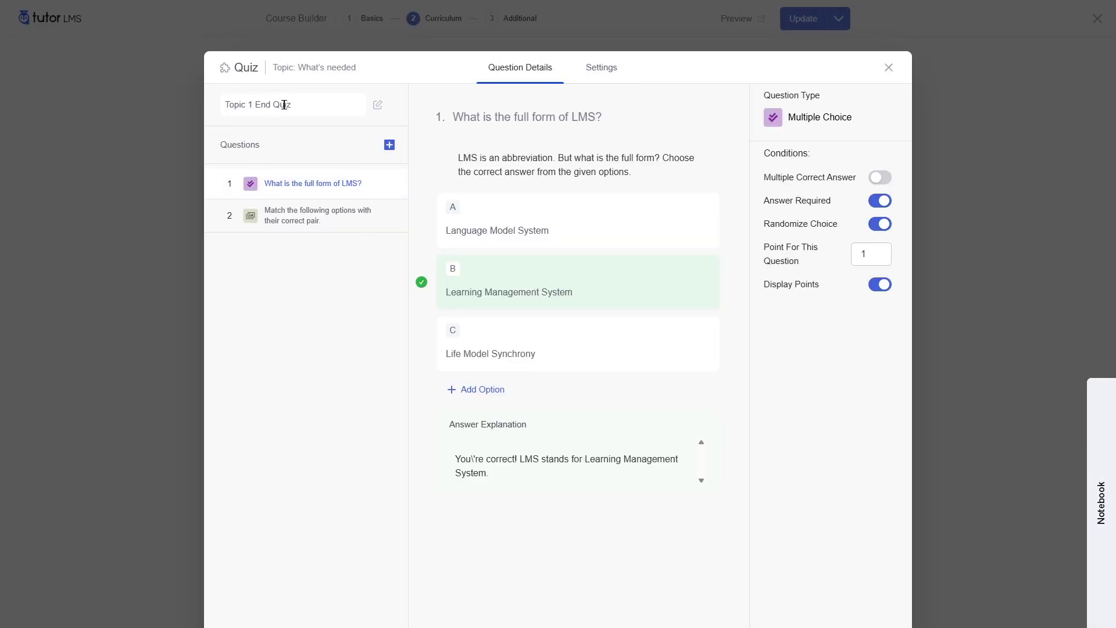
pyautogui.click(375, 105)
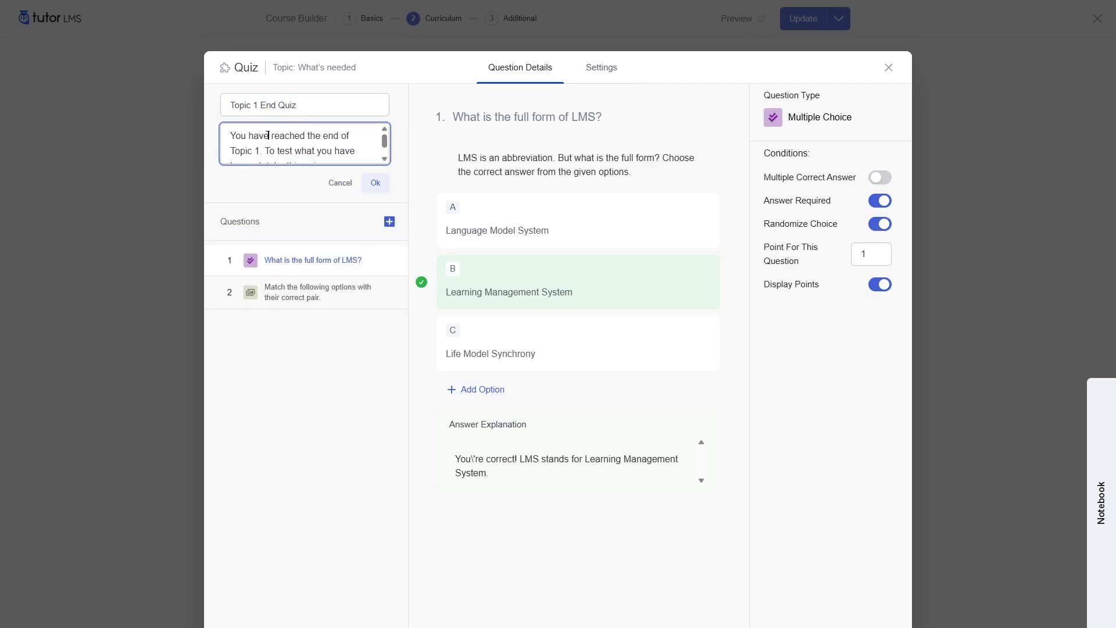
pyautogui.click(372, 183)
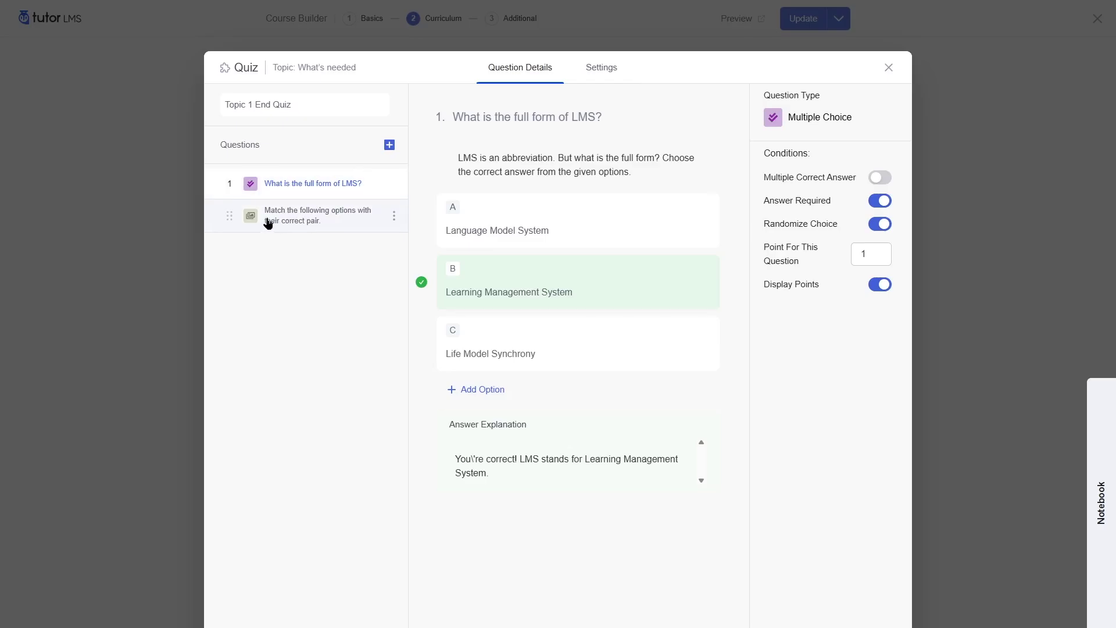
# View the question types and the Fill in the Blanks form for Topic 1 End Quiz, discard the new question and close the quiz.
pyautogui.click(389, 144)
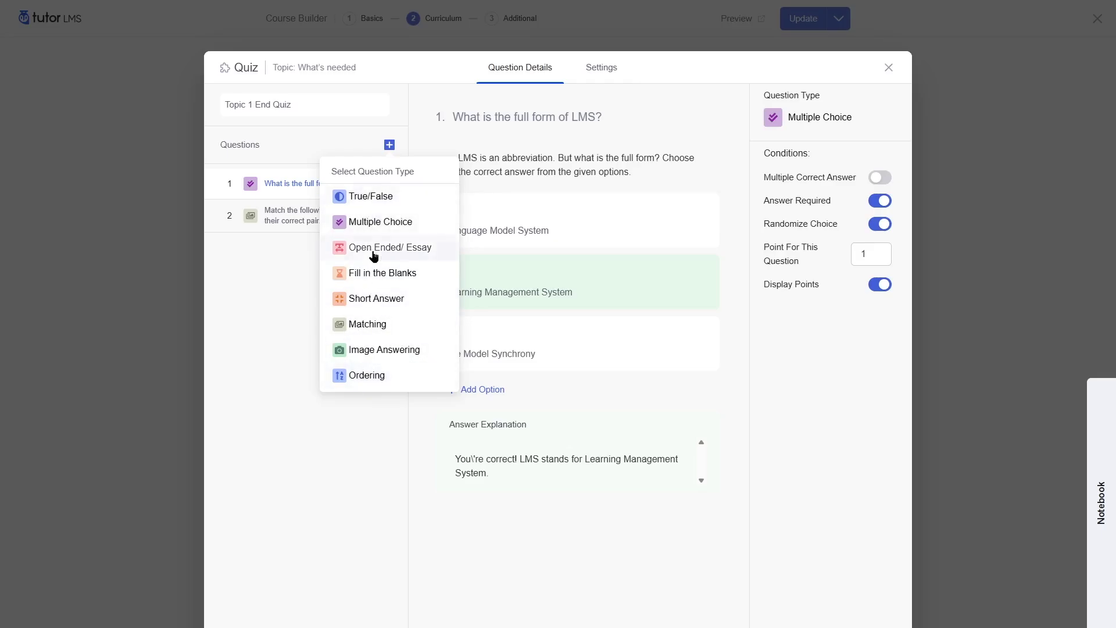
pyautogui.click(373, 274)
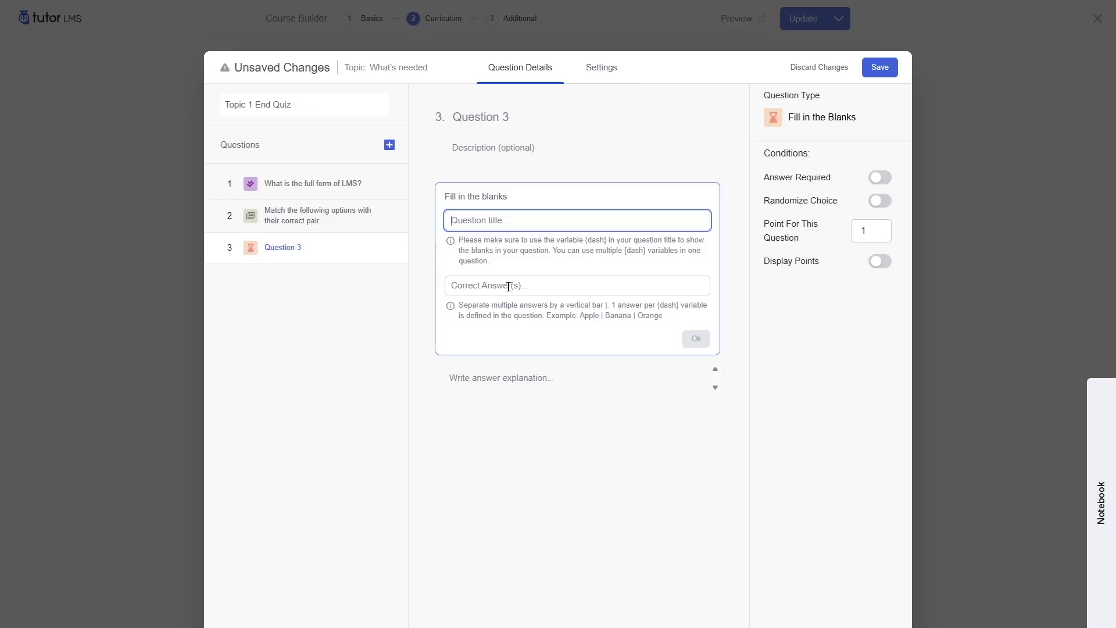
pyautogui.click(819, 67)
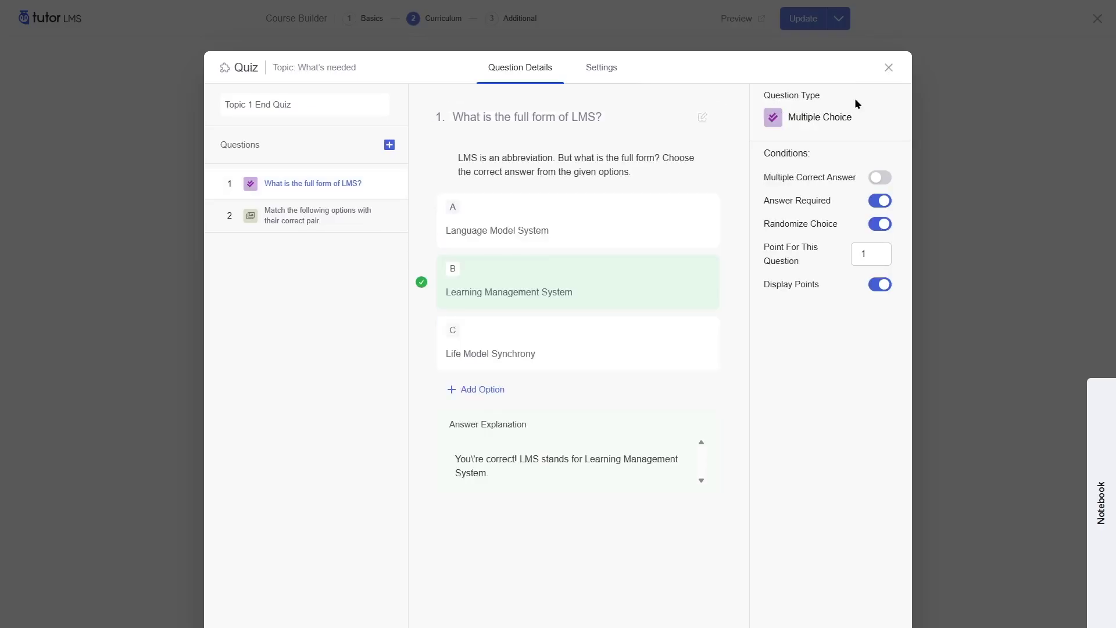
pyautogui.click(889, 67)
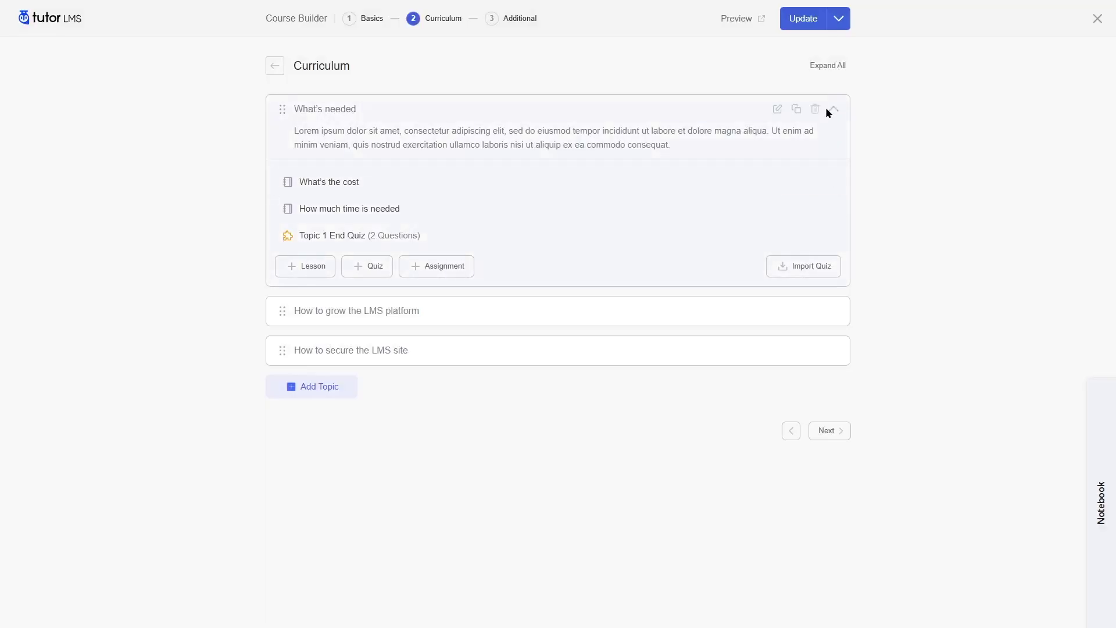
# Open Topic 2 Quiz under "How to grow the LMS platform" and review its first four questions.
pyautogui.click(834, 108)
pyautogui.click(837, 155)
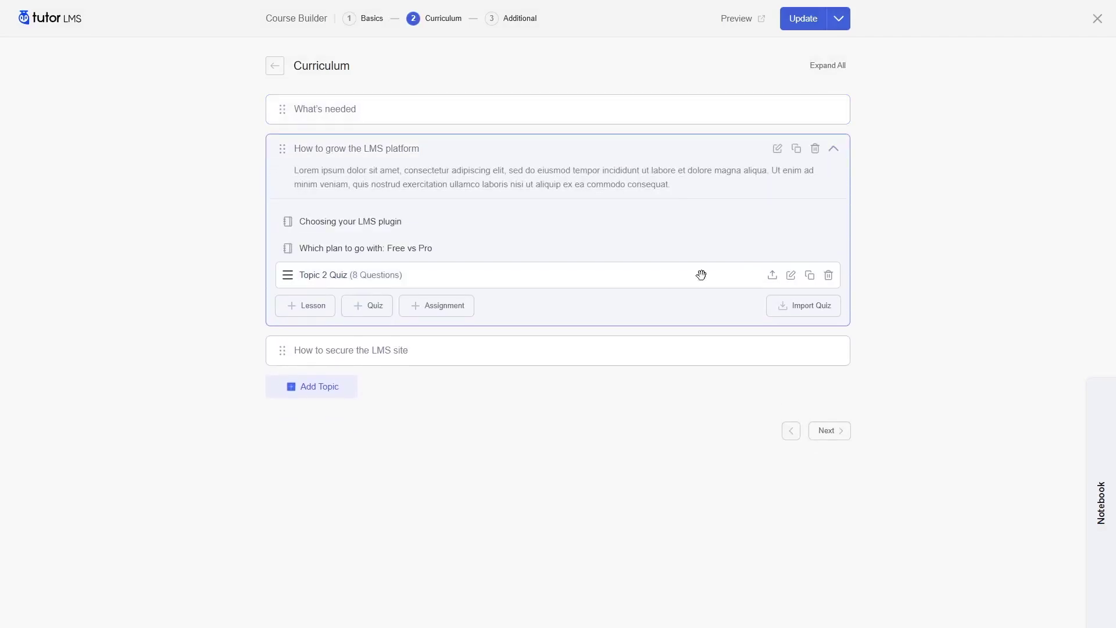
pyautogui.click(786, 275)
pyautogui.scroll(-5, 681, 195)
pyautogui.scroll(5, 674, 201)
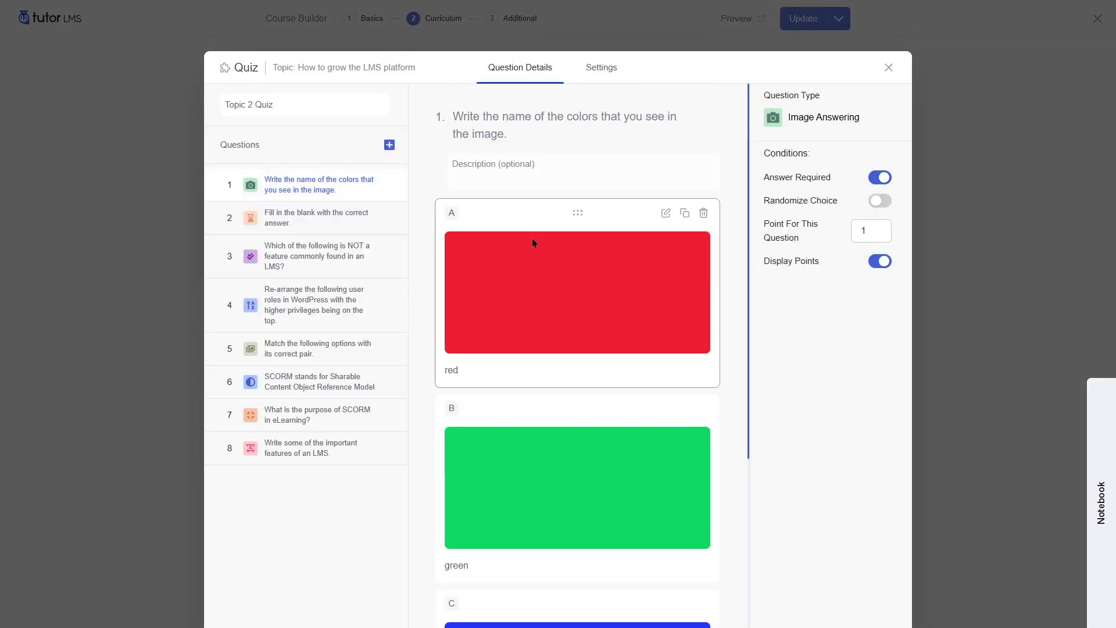
pyautogui.click(283, 220)
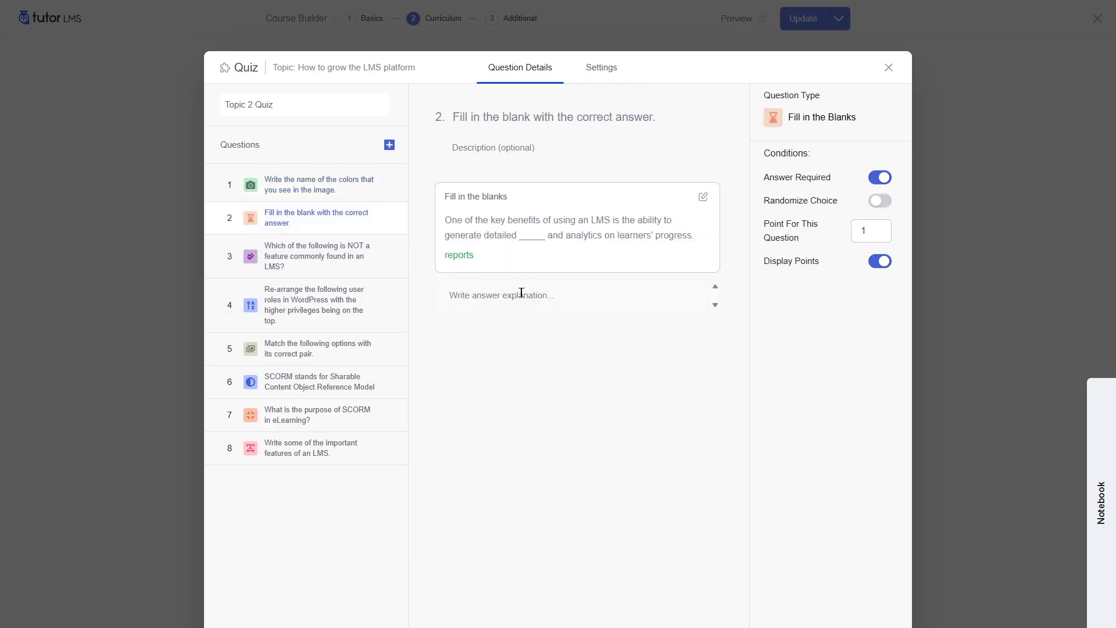
pyautogui.click(301, 261)
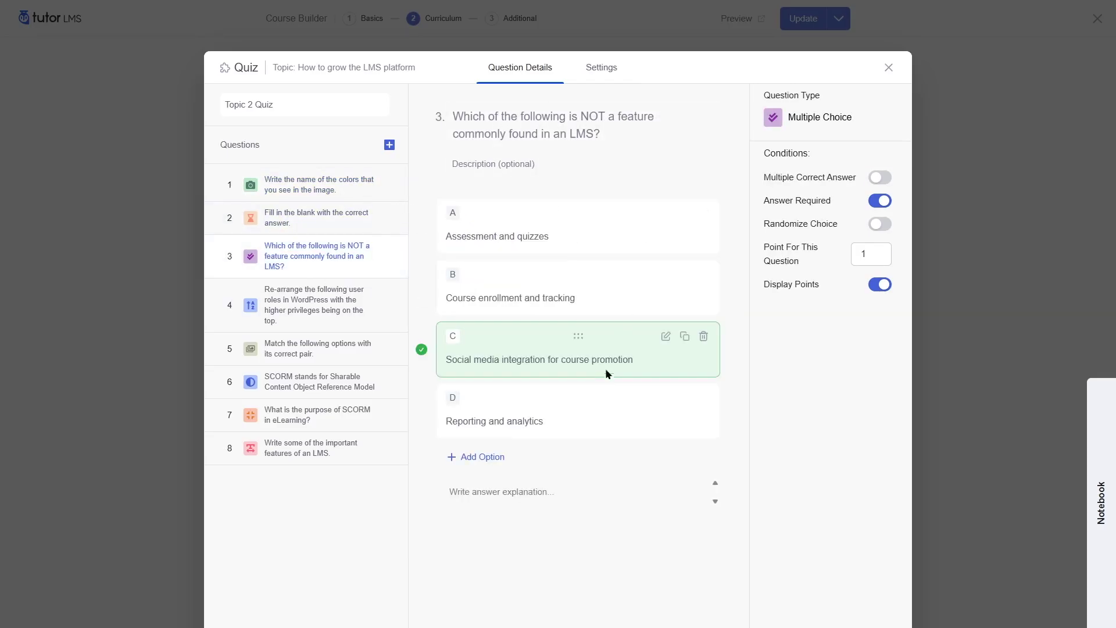
pyautogui.click(327, 313)
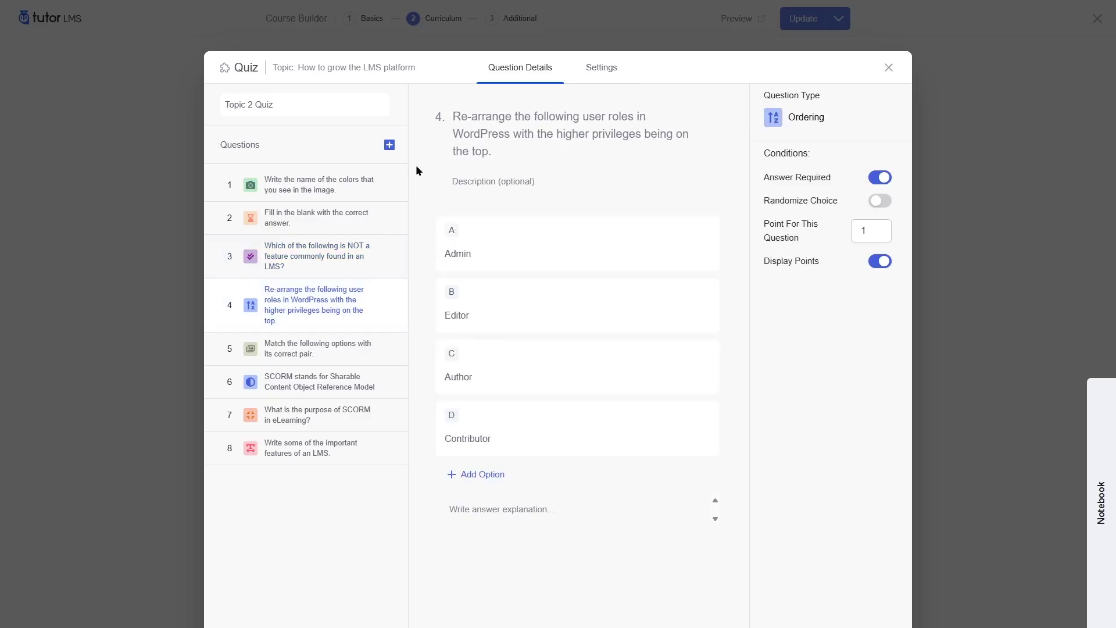
# Review the basic and advanced settings of Topic 2 Quiz, including the feedback modes and unlock date calendar, without changing them.
pyautogui.click(602, 67)
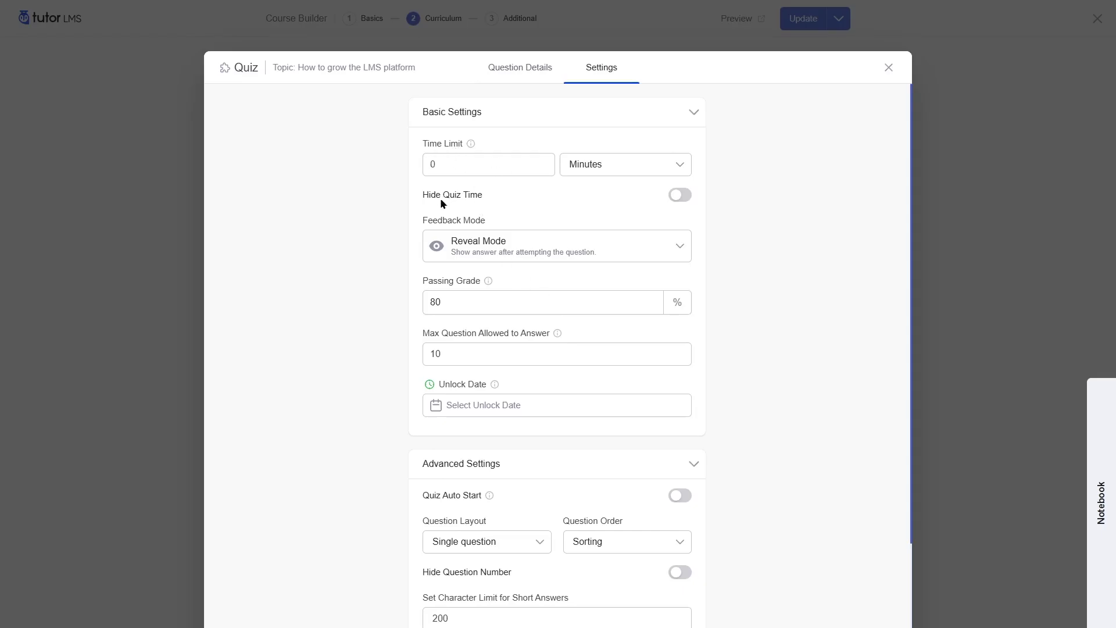
pyautogui.click(664, 242)
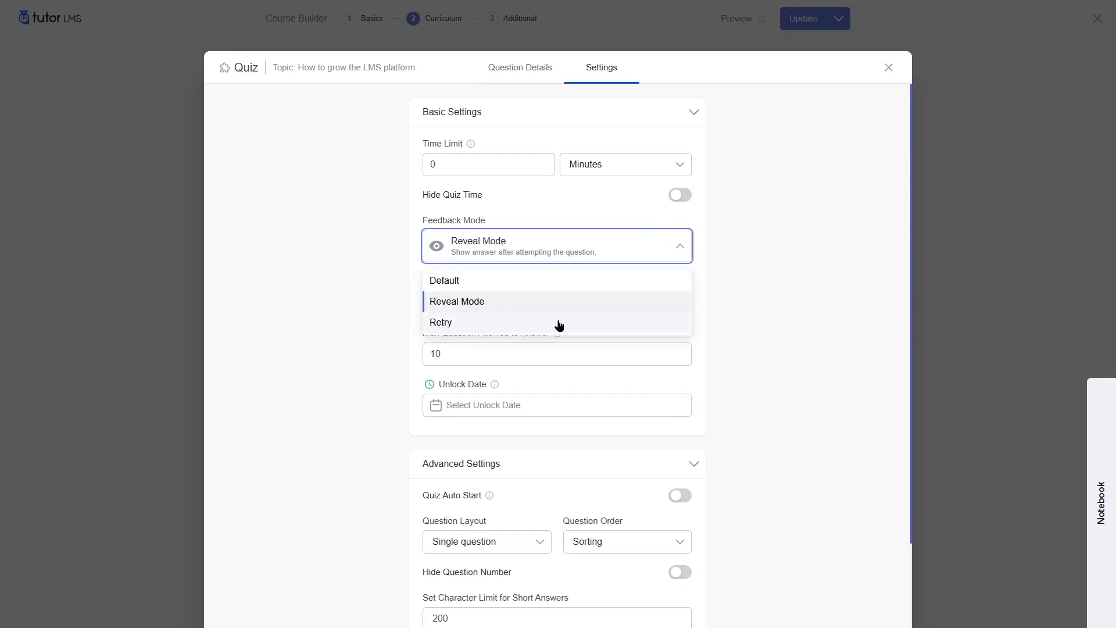
pyautogui.click(776, 277)
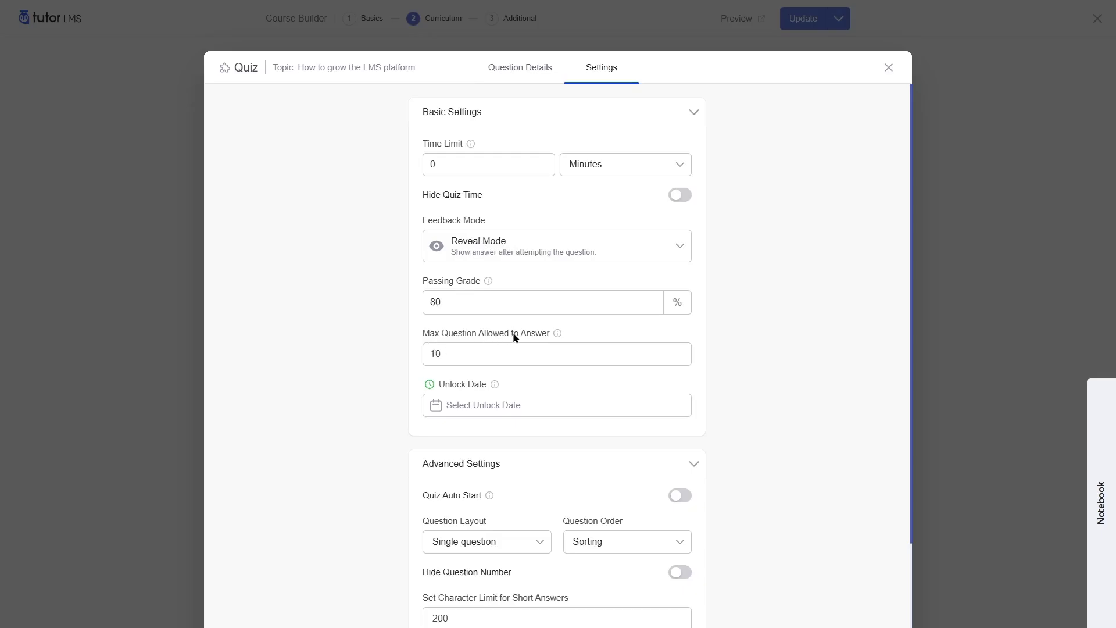
pyautogui.scroll(-1, 512, 288)
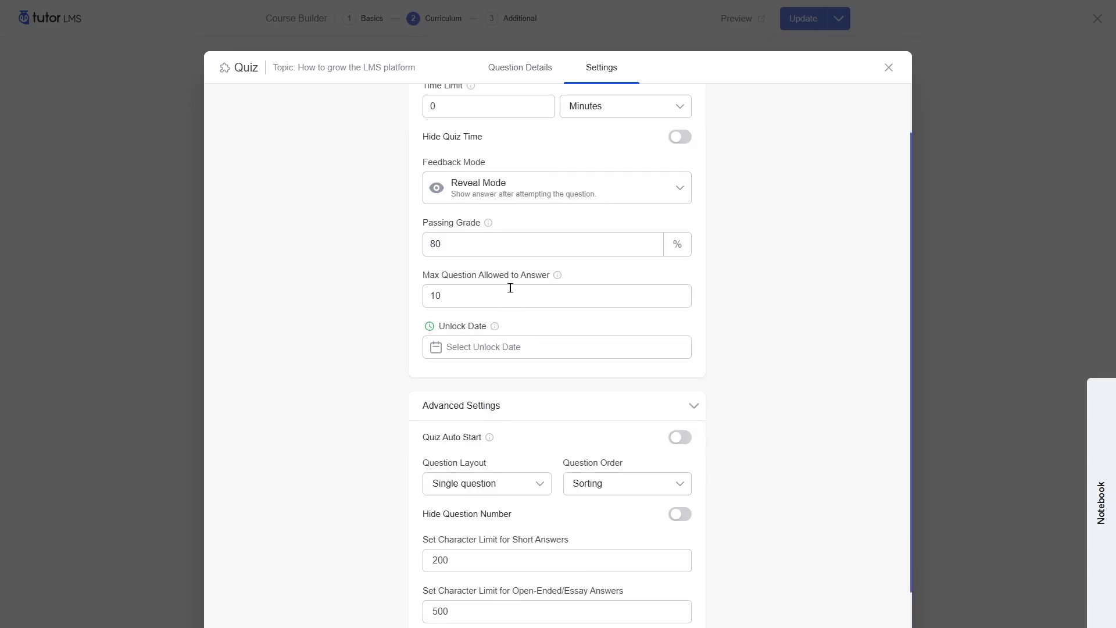
pyautogui.click(461, 346)
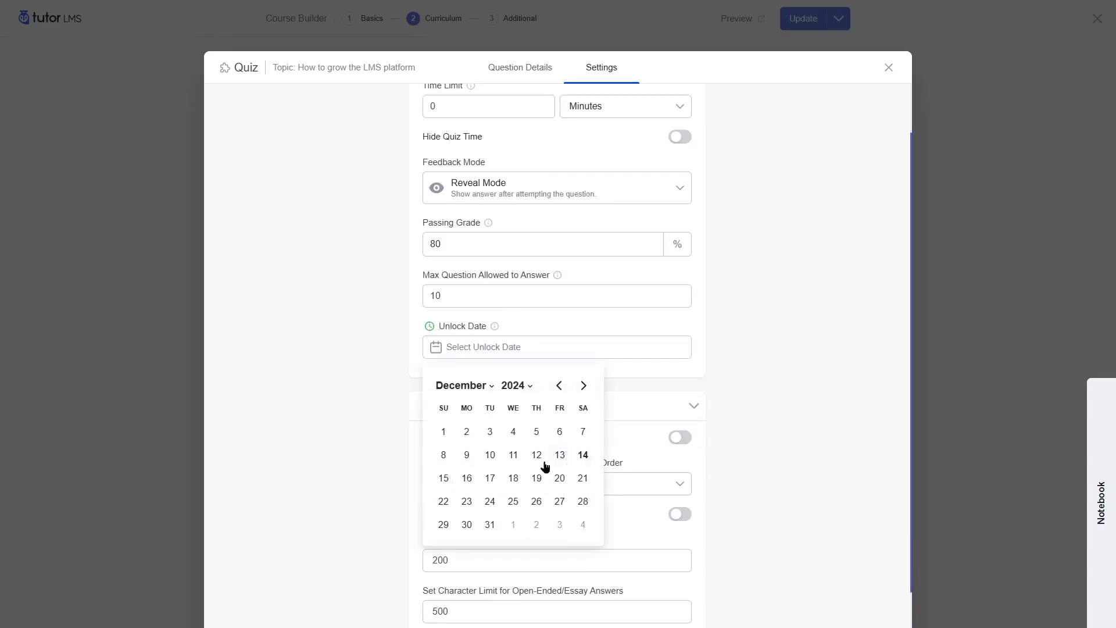
pyautogui.click(826, 347)
pyautogui.scroll(-1, 513, 329)
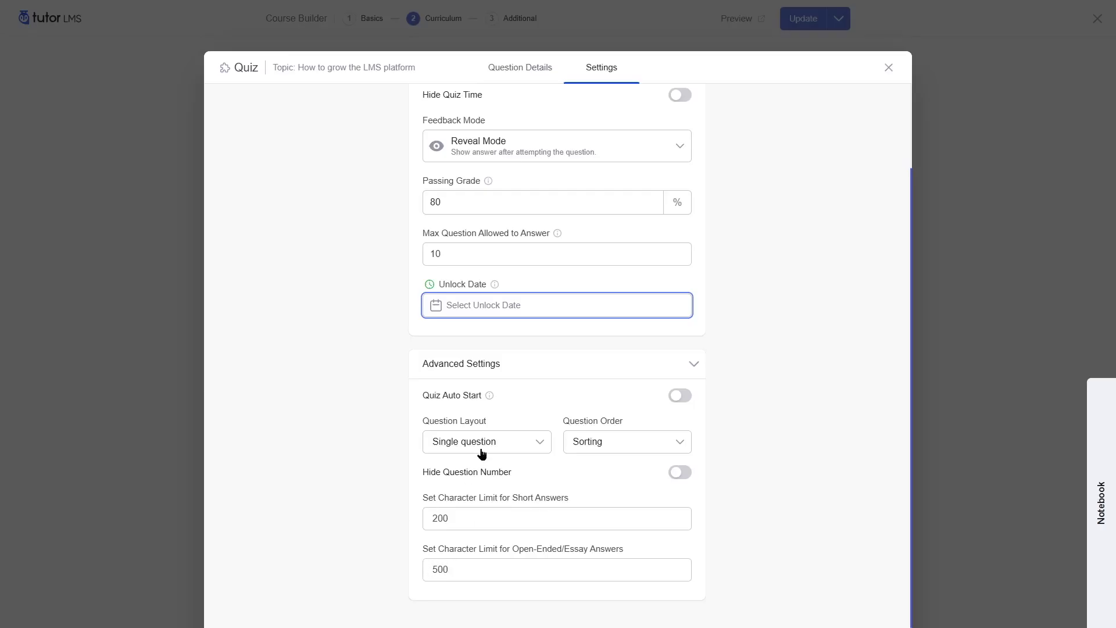
pyautogui.scroll(2, 482, 454)
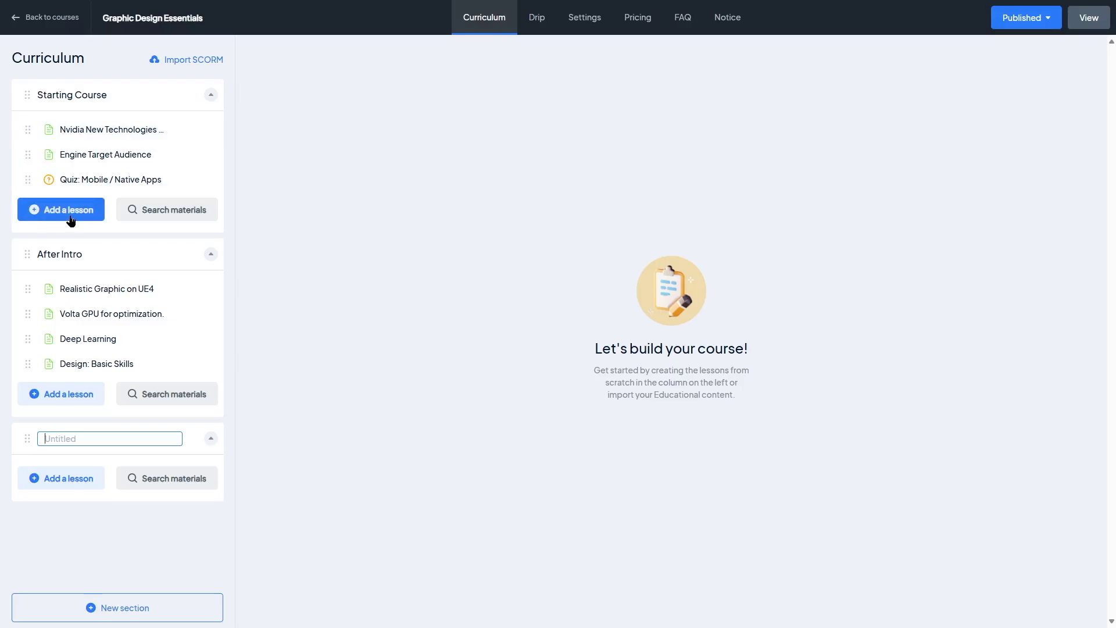
# In MasterStudy LMS, create a quiz named "Quiz 2" in the After Intro section of Graphic Design Essentials.
pyautogui.click(87, 395)
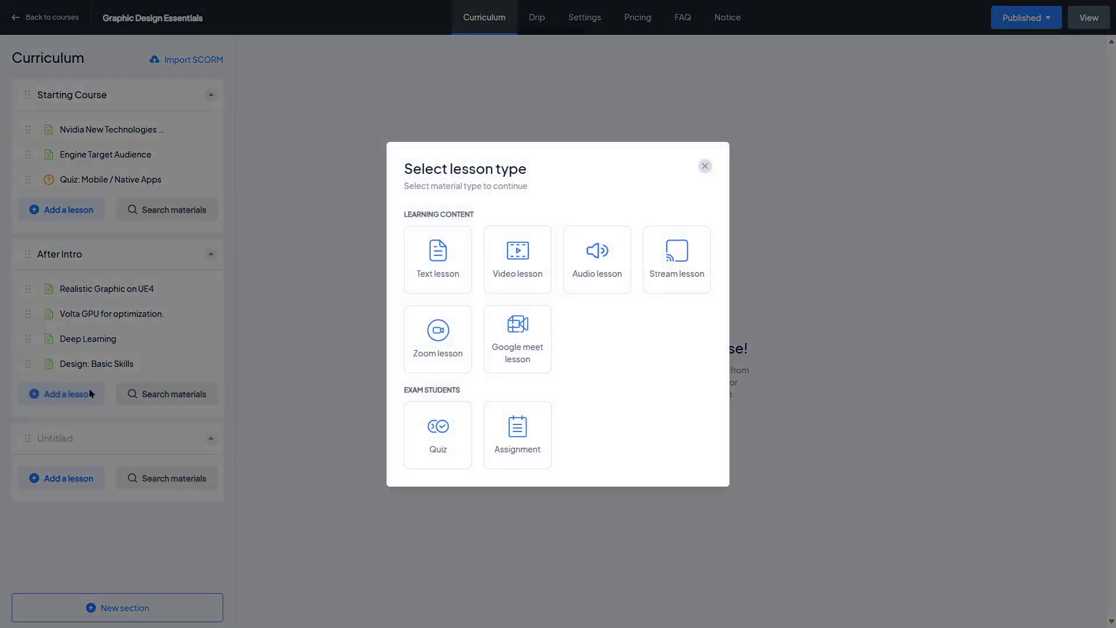
pyautogui.click(437, 433)
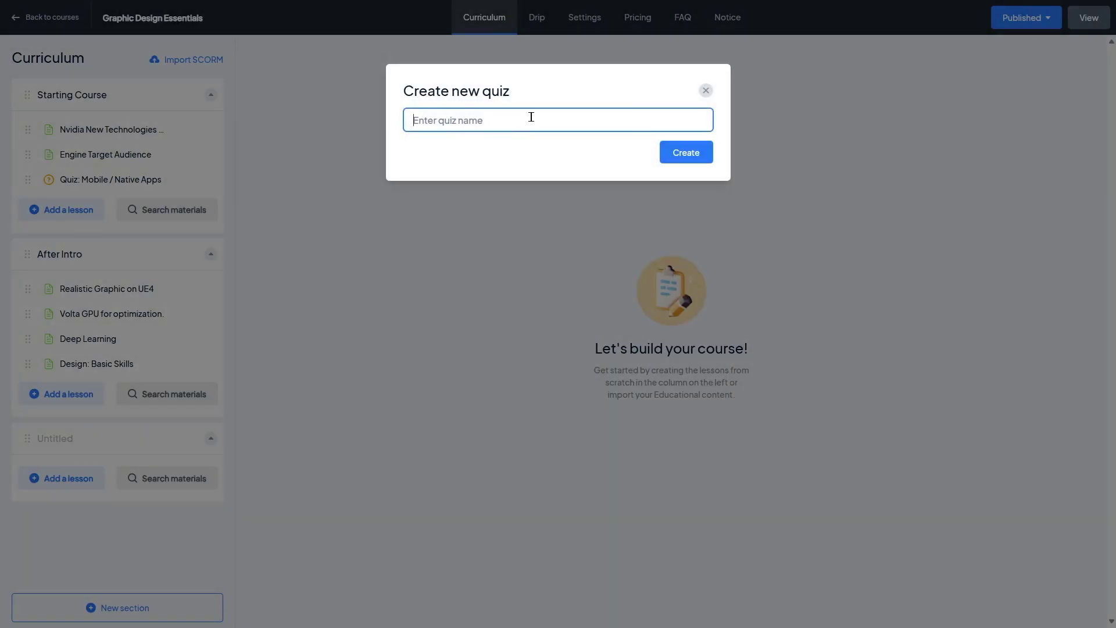
pyautogui.click(663, 154)
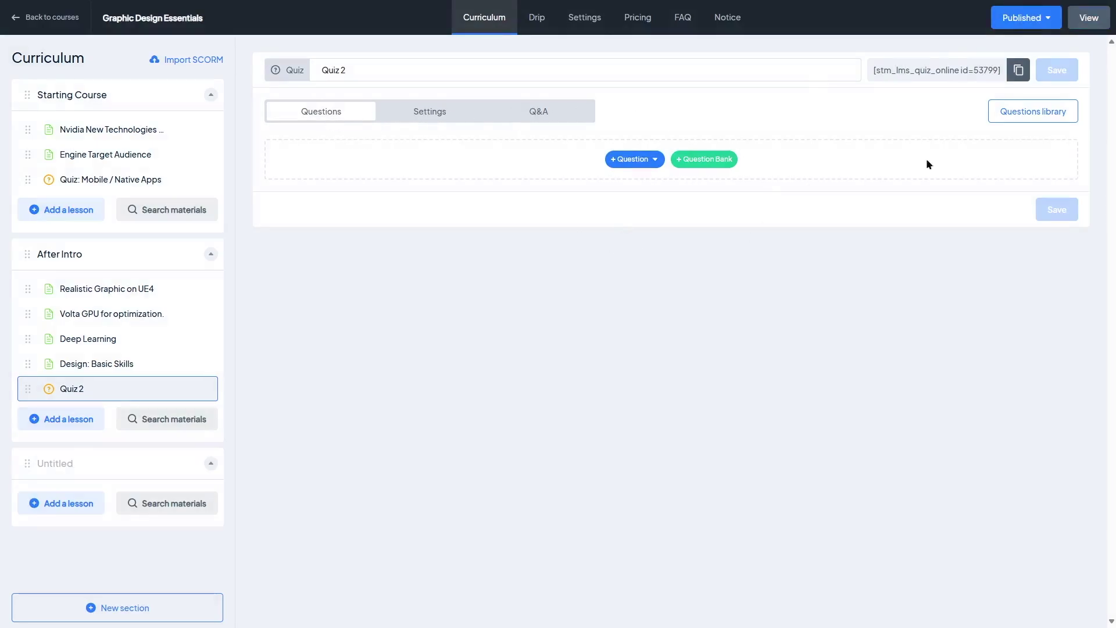
# Add the question "What does CPU stand for?" to Quiz 2 from the questions library.
pyautogui.click(1021, 111)
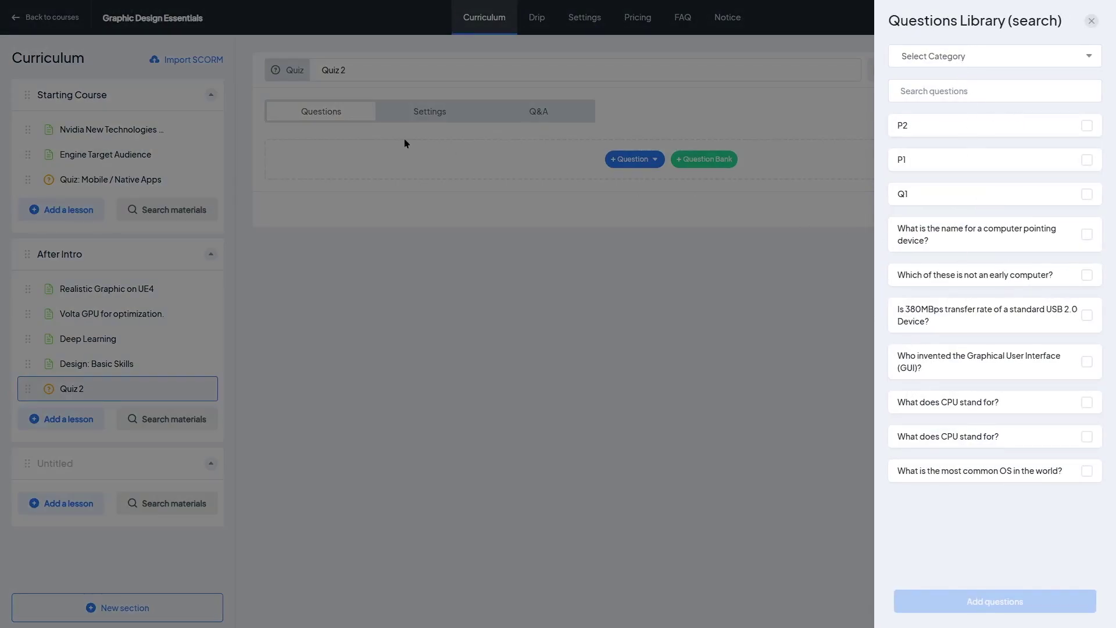
pyautogui.click(1087, 402)
pyautogui.click(982, 605)
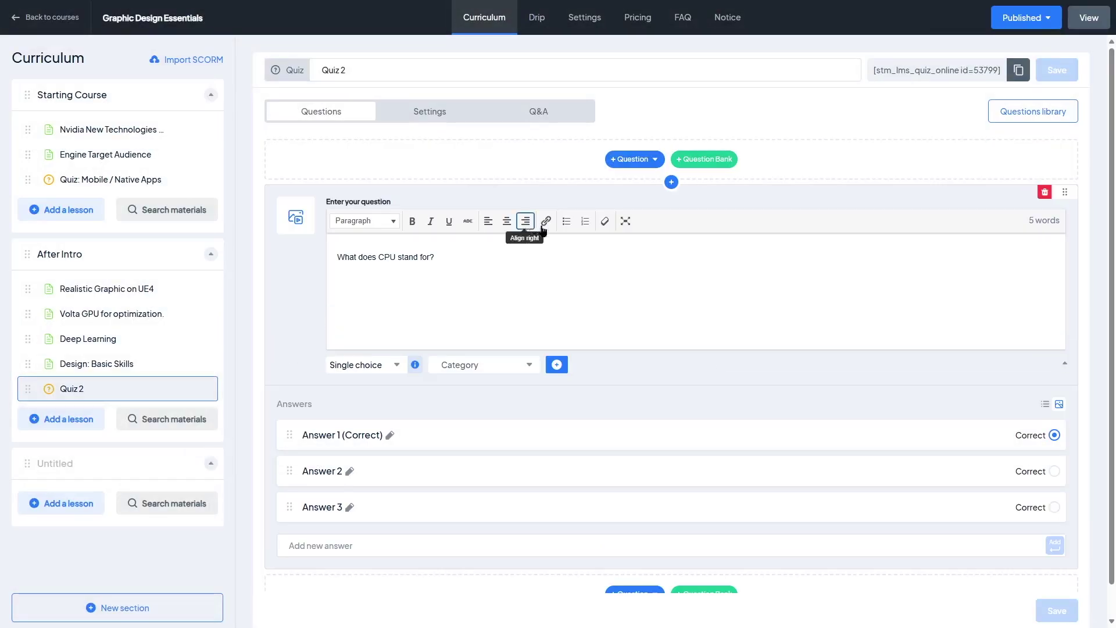
# Try adding a blank multiple-choice question above the CPU question in Quiz 2, and look at its question and answer fields.
pyautogui.click(656, 162)
pyautogui.moveTo(633, 159)
pyautogui.click(648, 207)
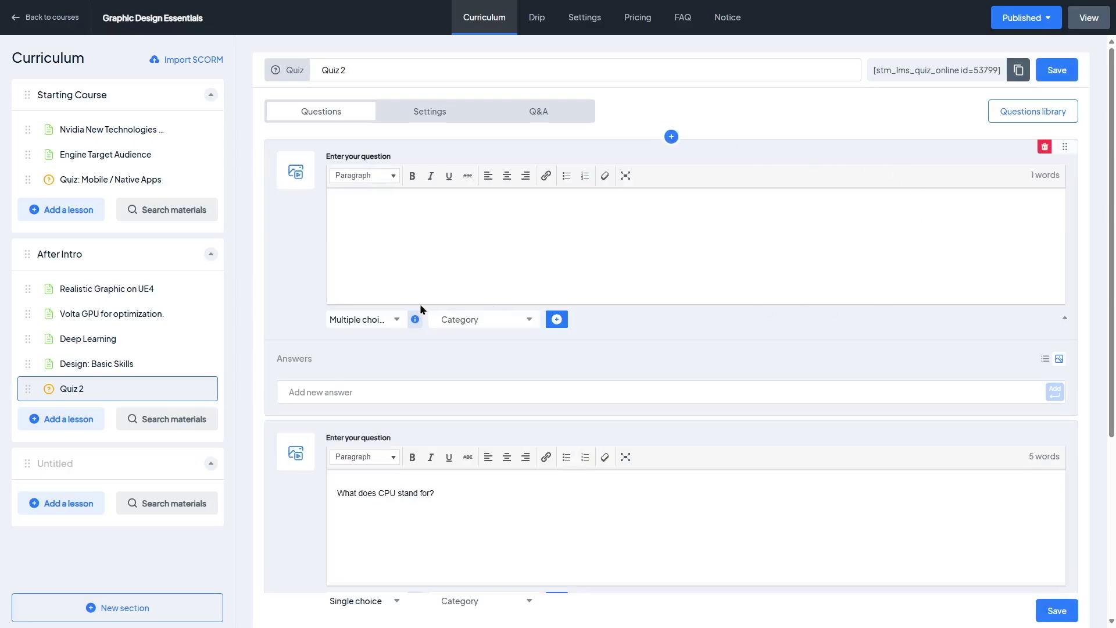
pyautogui.click(393, 235)
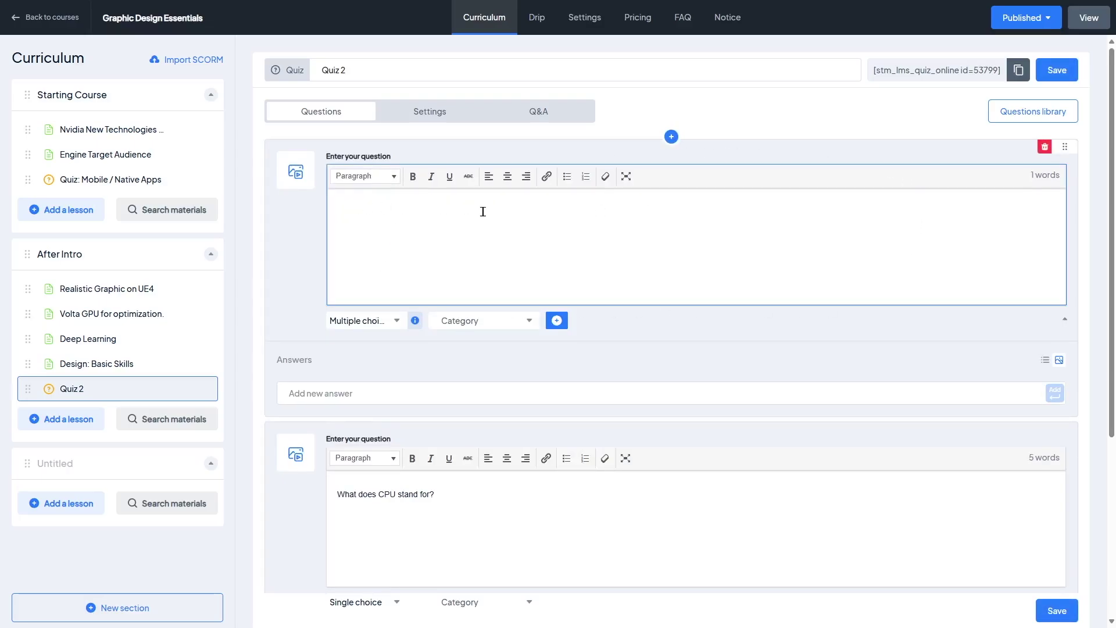
pyautogui.click(344, 401)
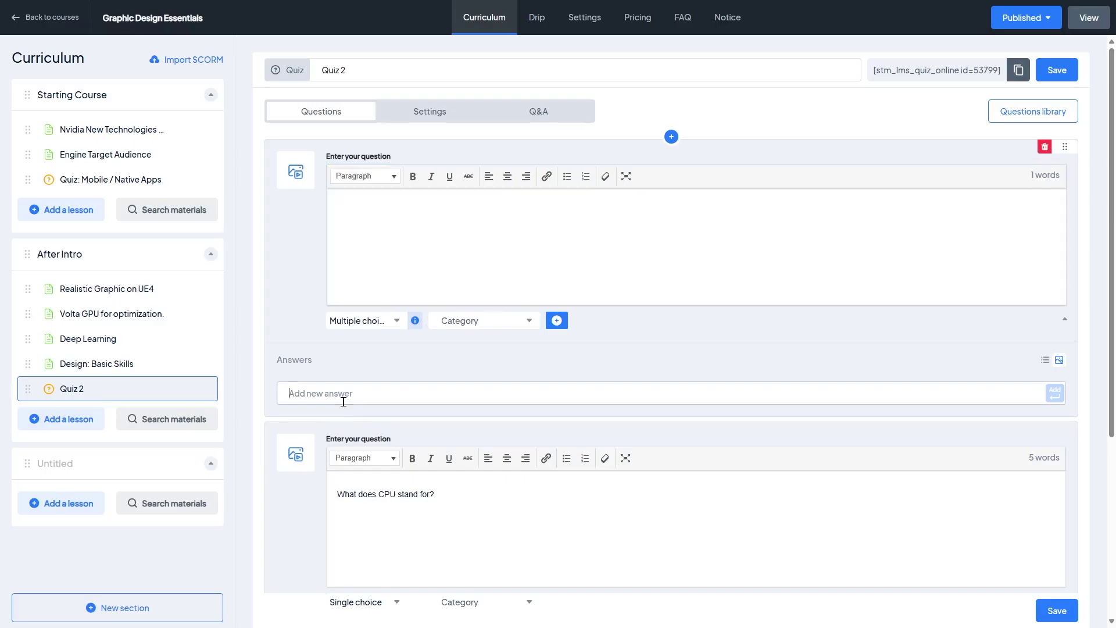
pyautogui.click(1054, 391)
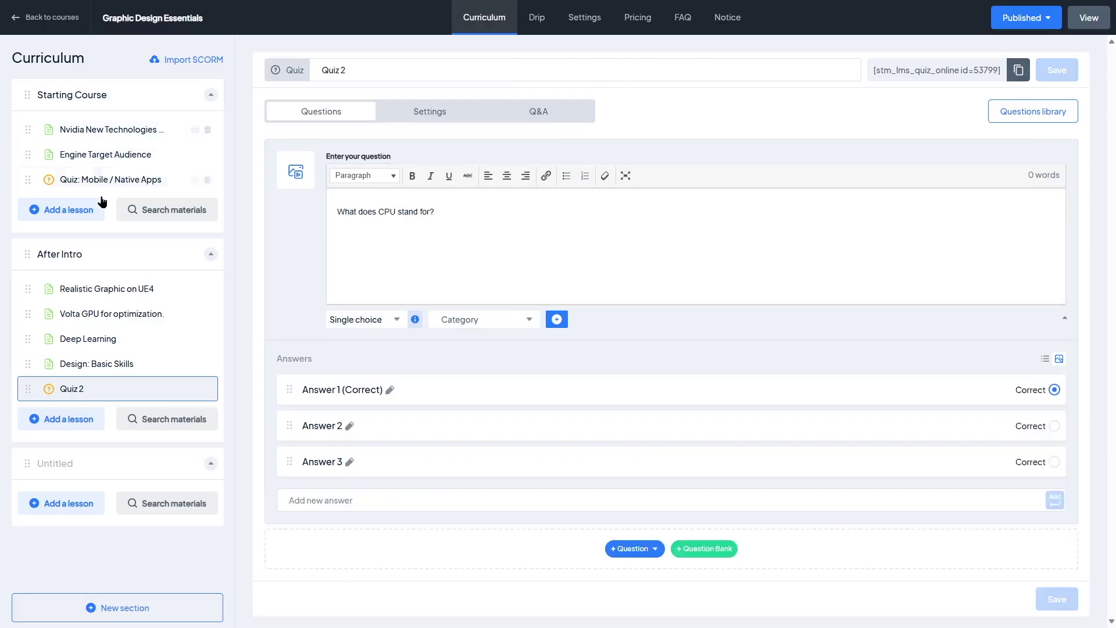
# Open the "Quiz: Mobile / Native Apps" quiz and review all its questions and their answers.
pyautogui.click(99, 186)
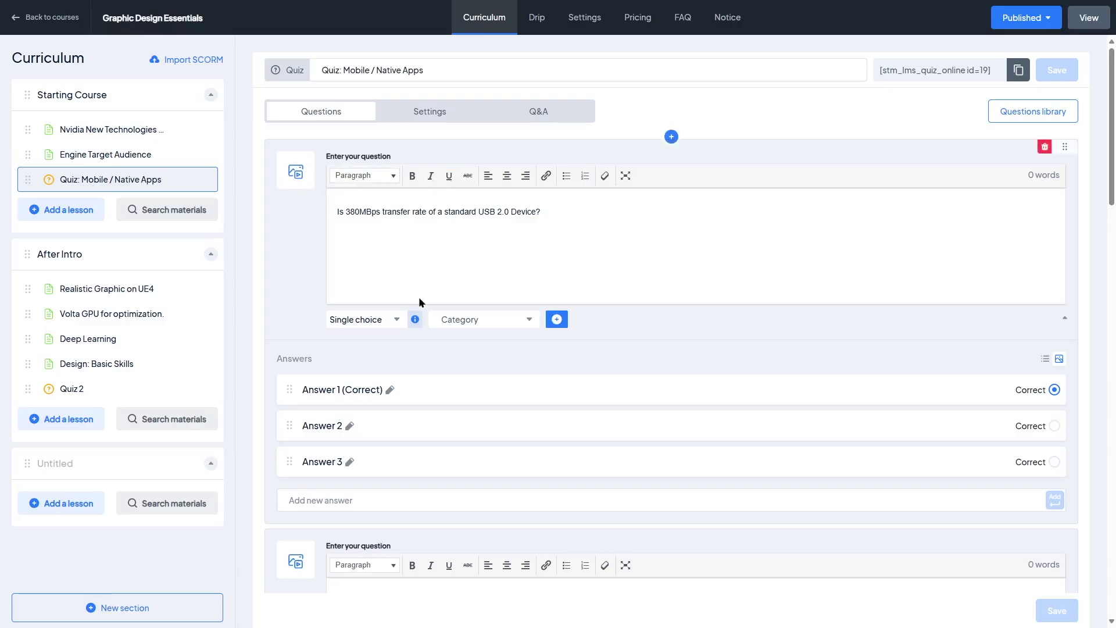
pyautogui.scroll(-10, 434, 307)
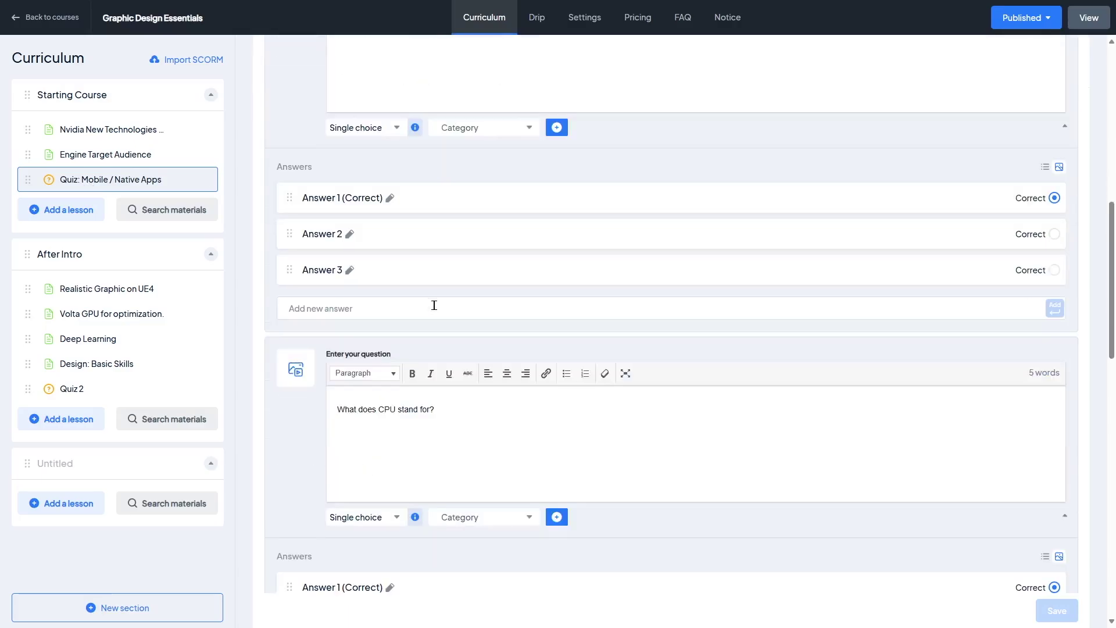
pyautogui.scroll(-12, 434, 306)
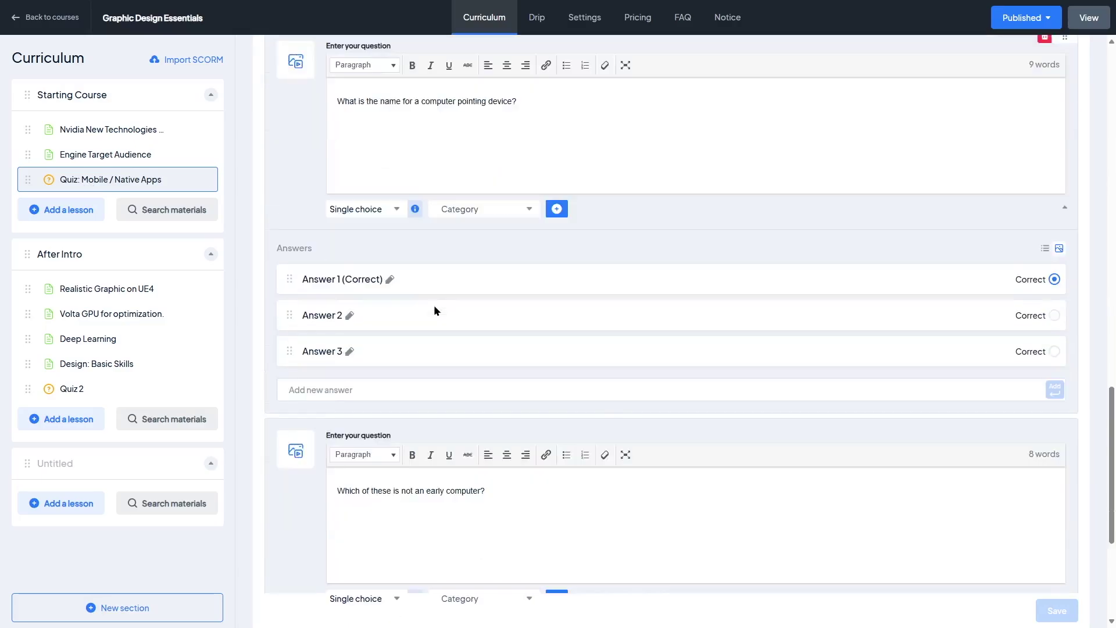
pyautogui.scroll(-5, 434, 305)
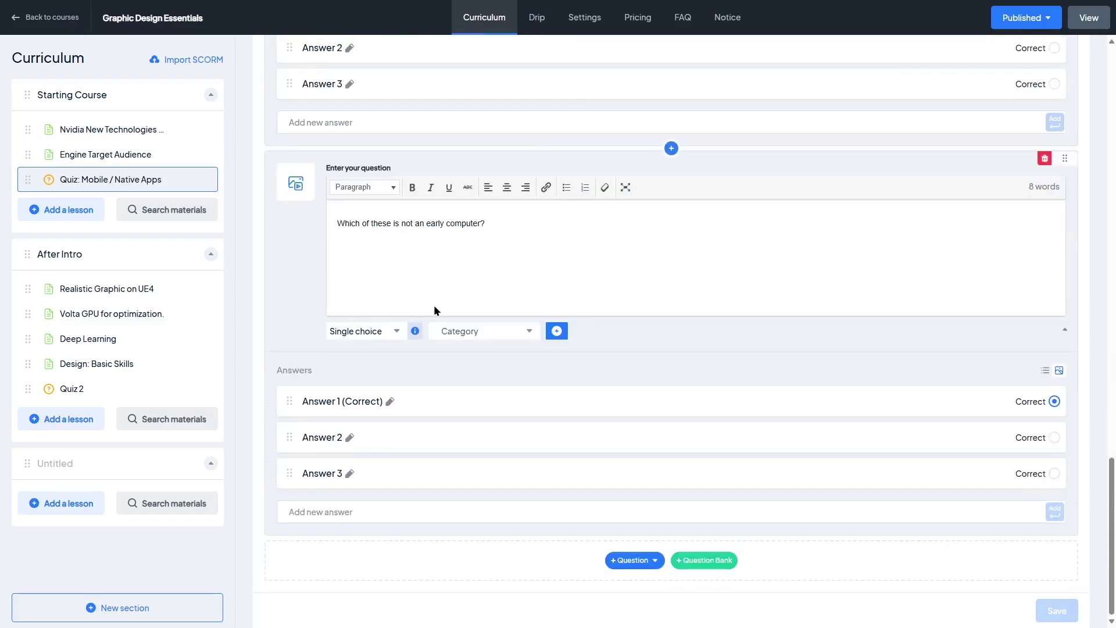
pyautogui.scroll(10, 434, 305)
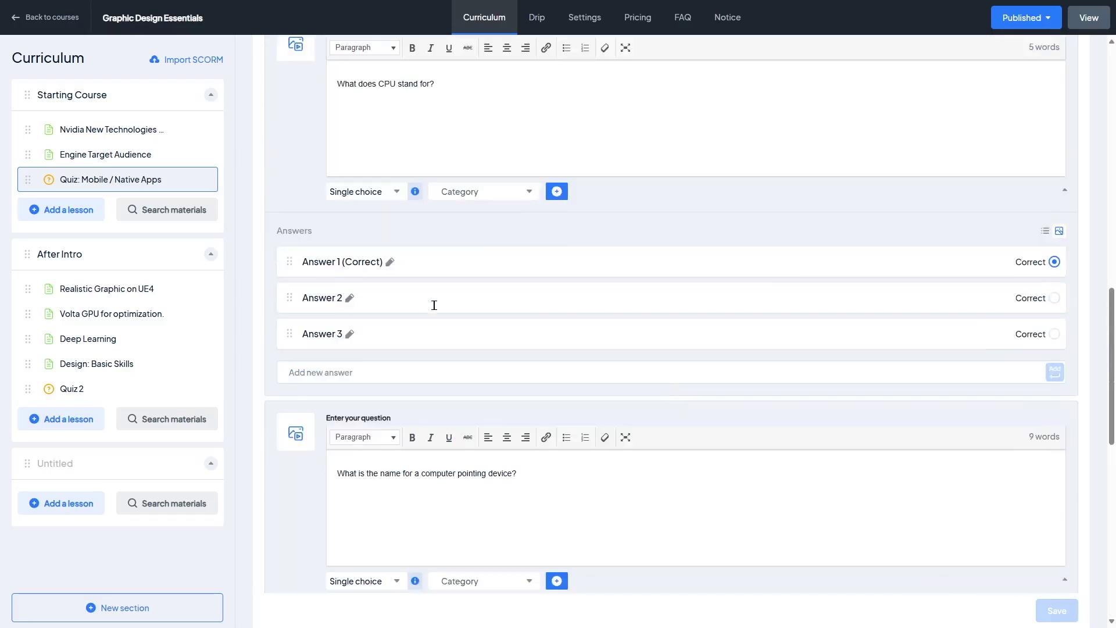
pyautogui.scroll(7, 434, 305)
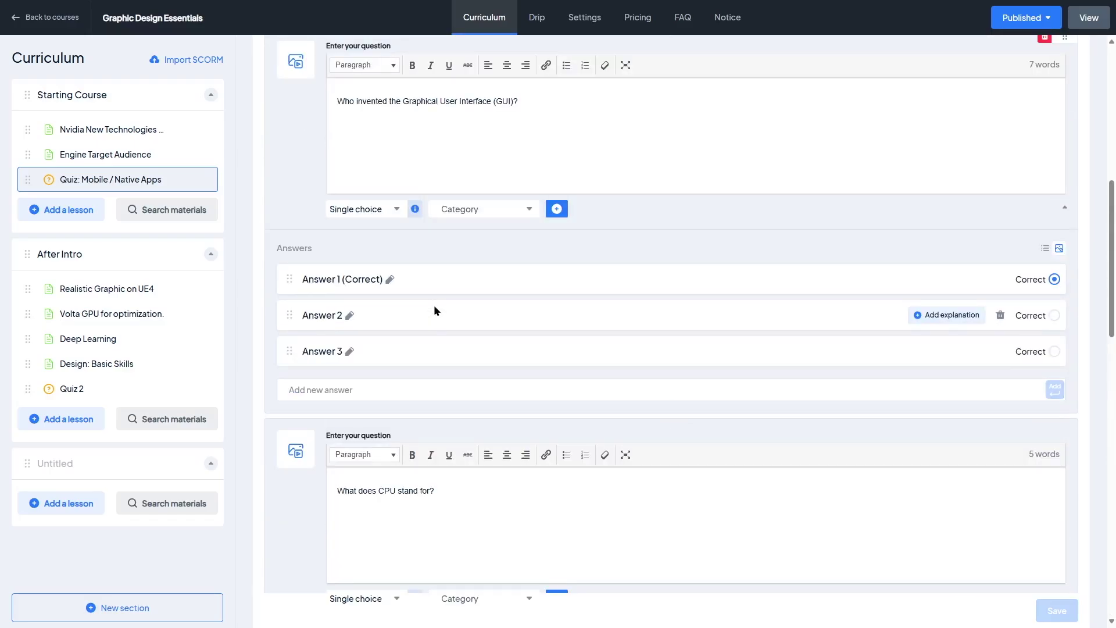
pyautogui.scroll(6, 434, 311)
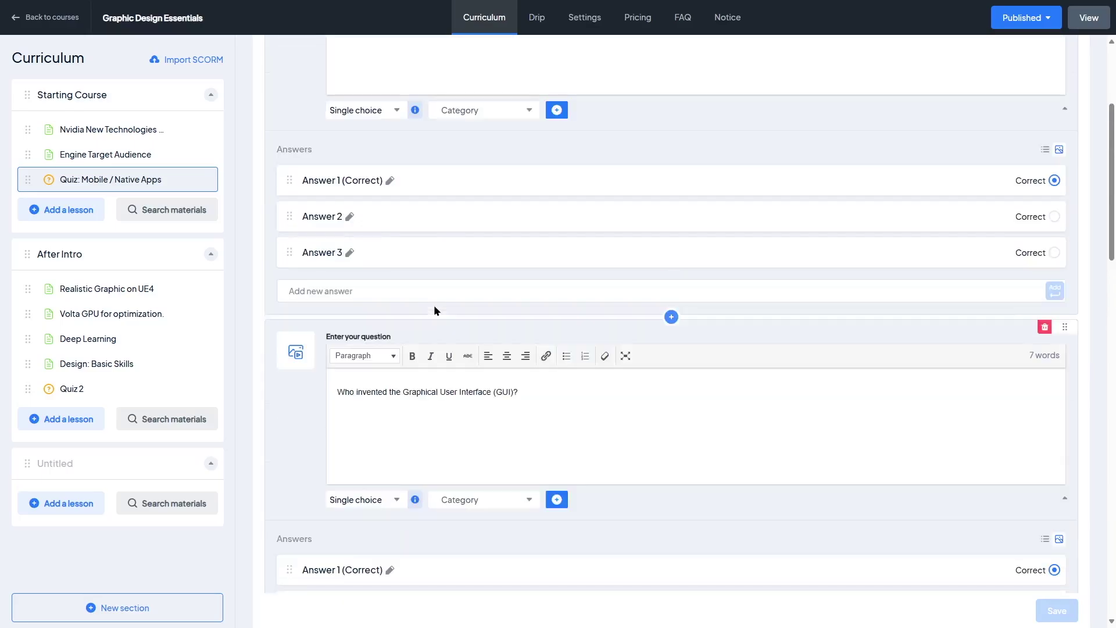
pyautogui.scroll(3, 434, 305)
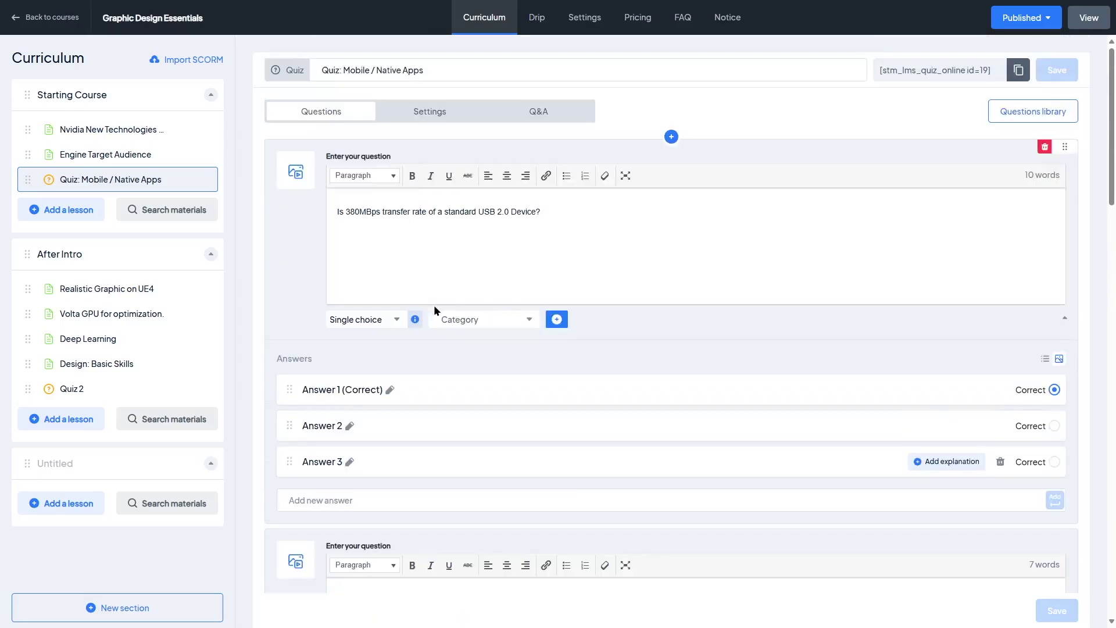
# View the settings and Q&A pages of the "Quiz: Mobile / Native Apps" quiz.
pyautogui.click(441, 111)
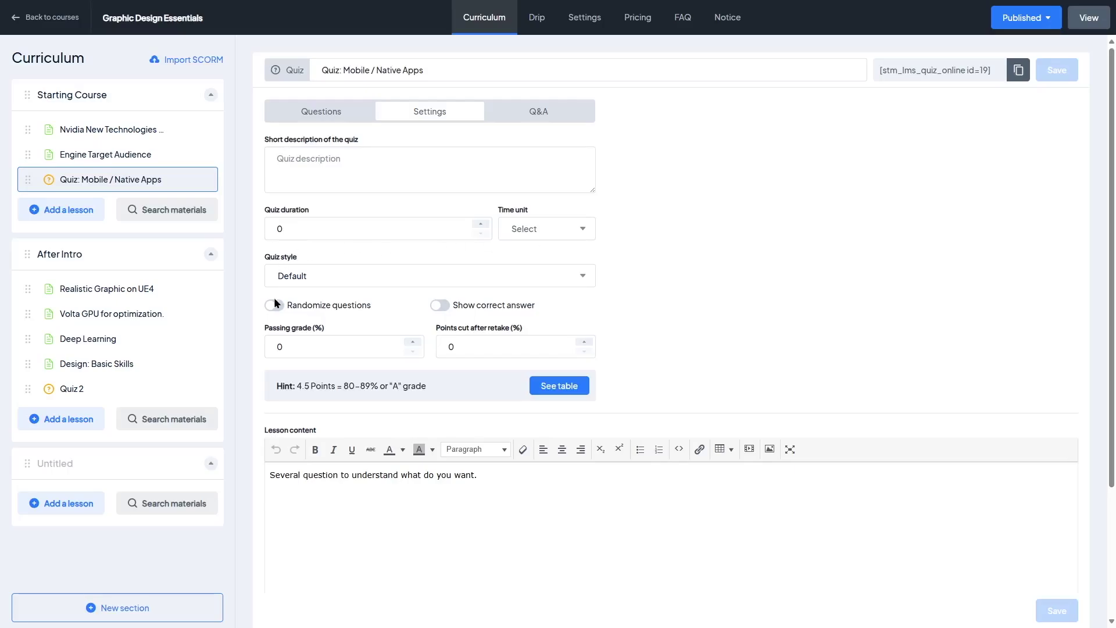
pyautogui.scroll(-3, 649, 343)
pyautogui.scroll(3, 289, 300)
pyautogui.click(563, 121)
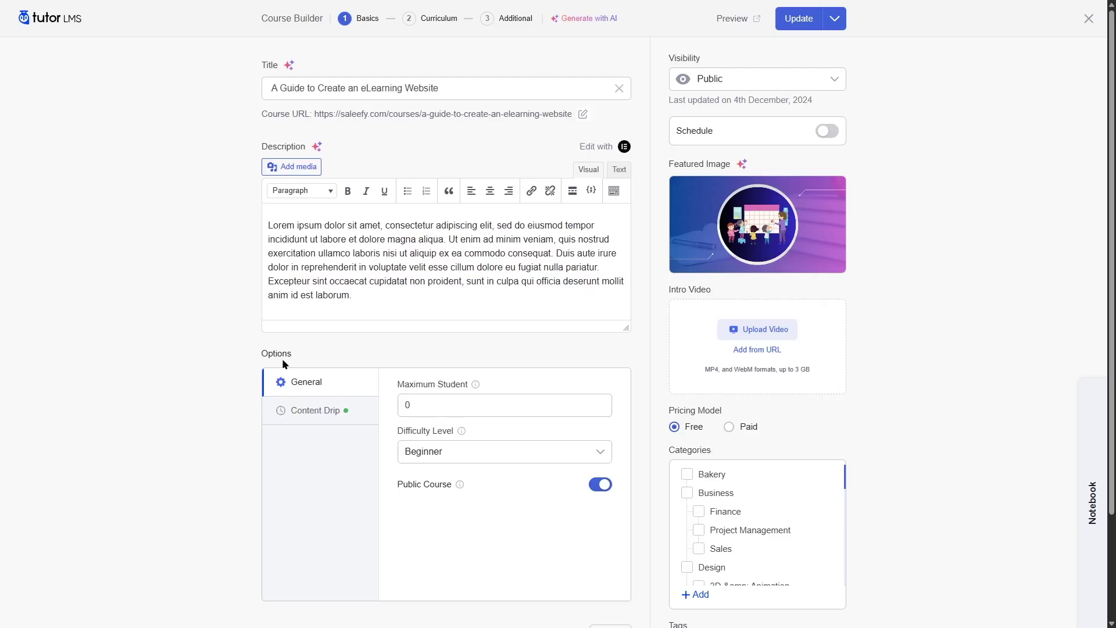
# View the course's Content Drip options and look at the Unlock Date calendar of the "What's the cost" lesson.
pyautogui.click(318, 419)
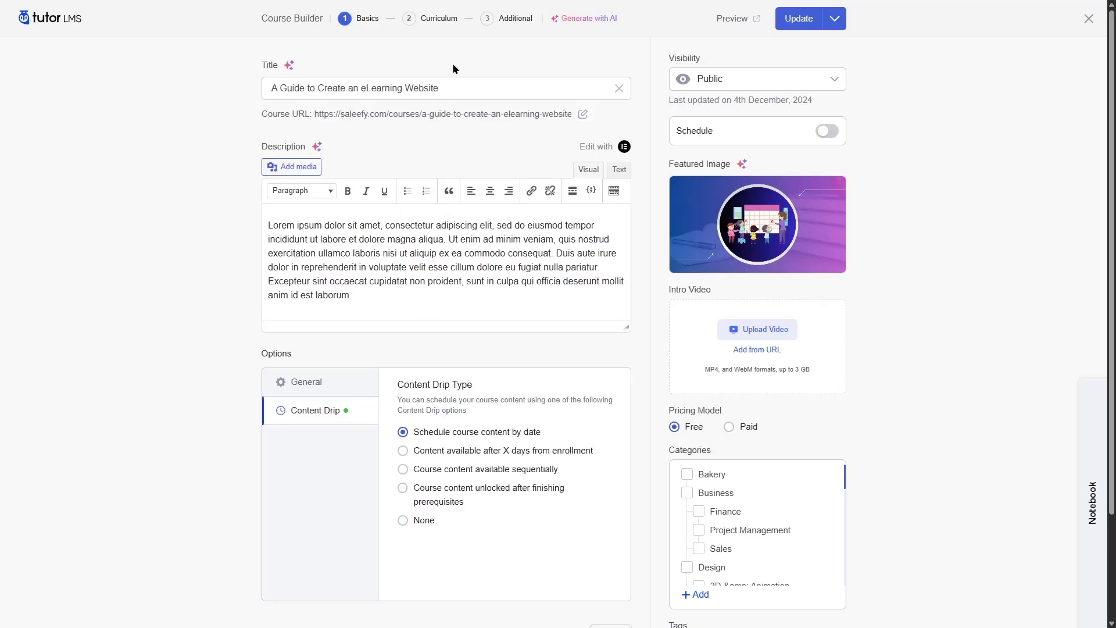
pyautogui.click(442, 18)
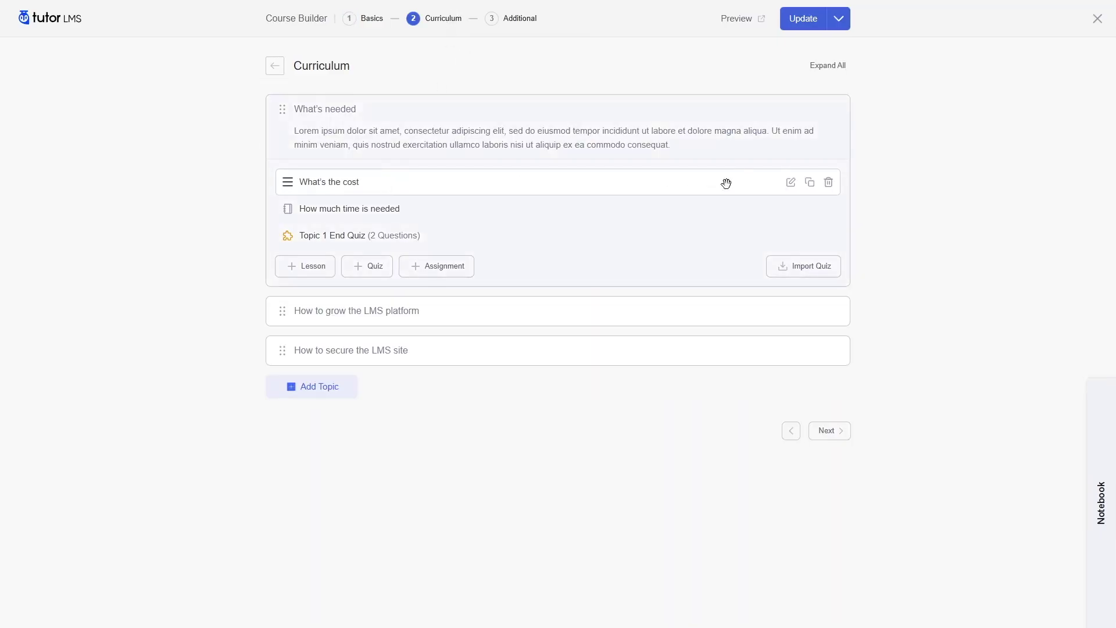
pyautogui.click(791, 182)
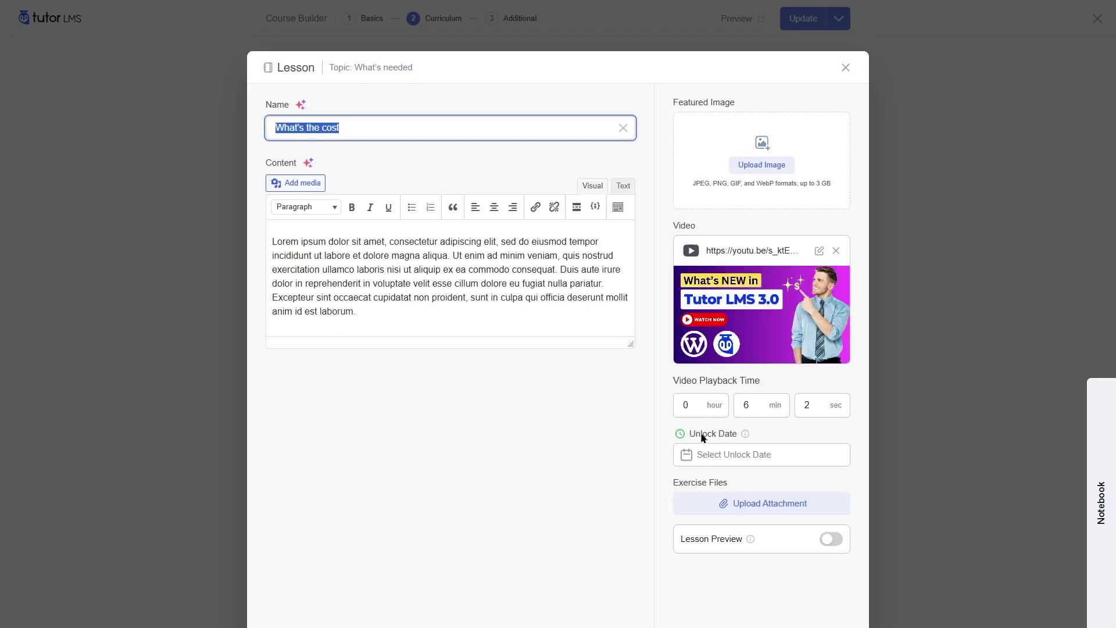
pyautogui.click(729, 449)
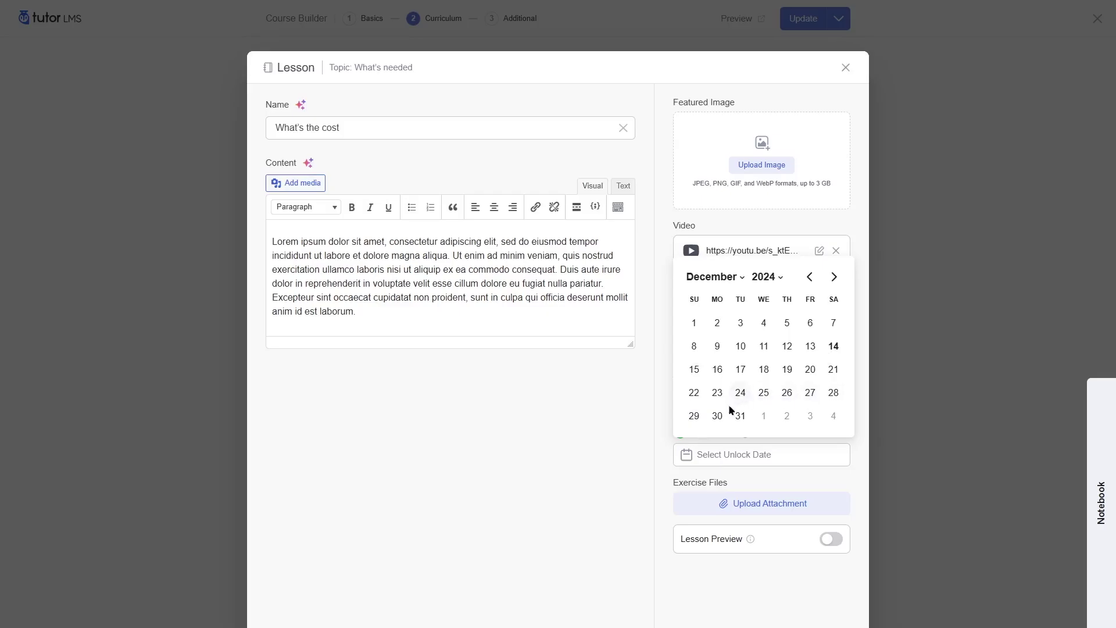
pyautogui.press('Escape')
pyautogui.click(848, 69)
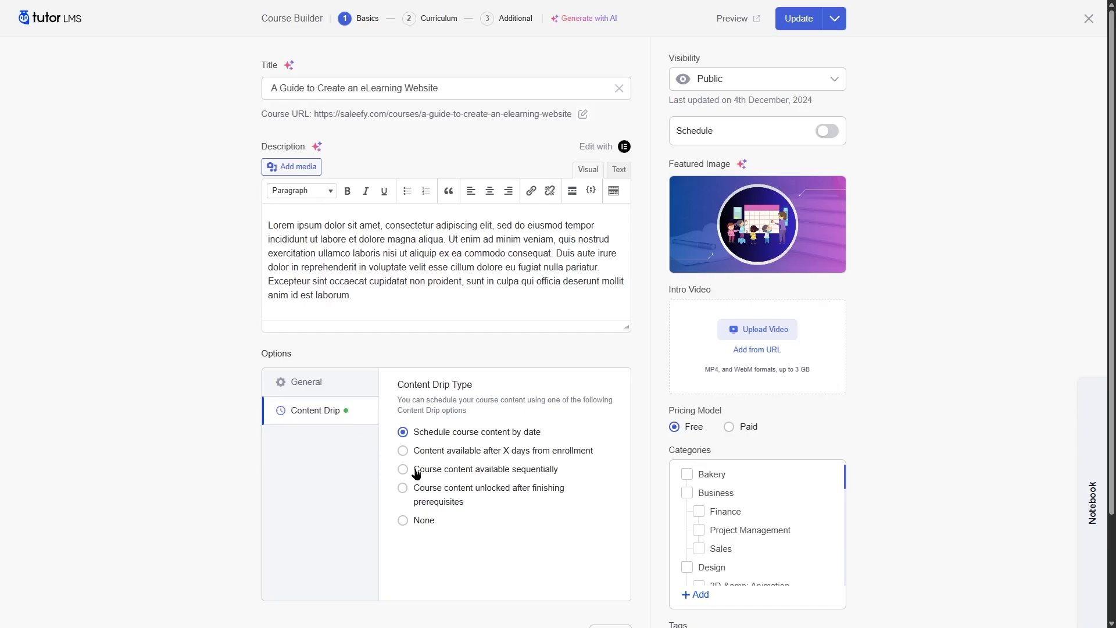
# Set the content drip type to "Course content available sequentially" and look at the "How much time is needed" lesson's options.
pyautogui.click(544, 476)
pyautogui.click(435, 22)
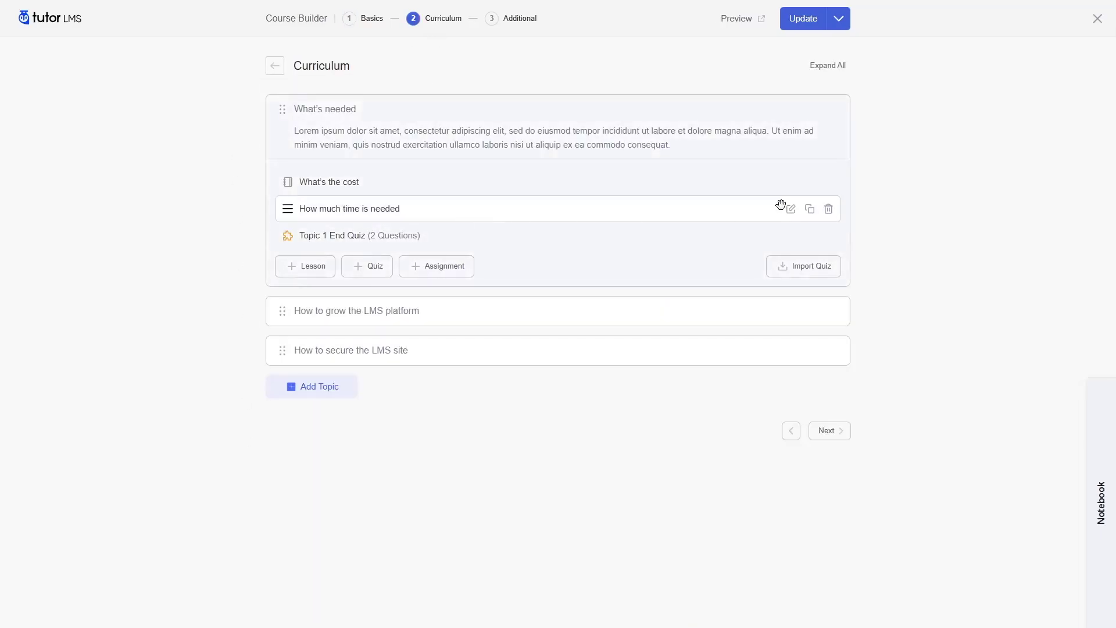
pyautogui.click(785, 208)
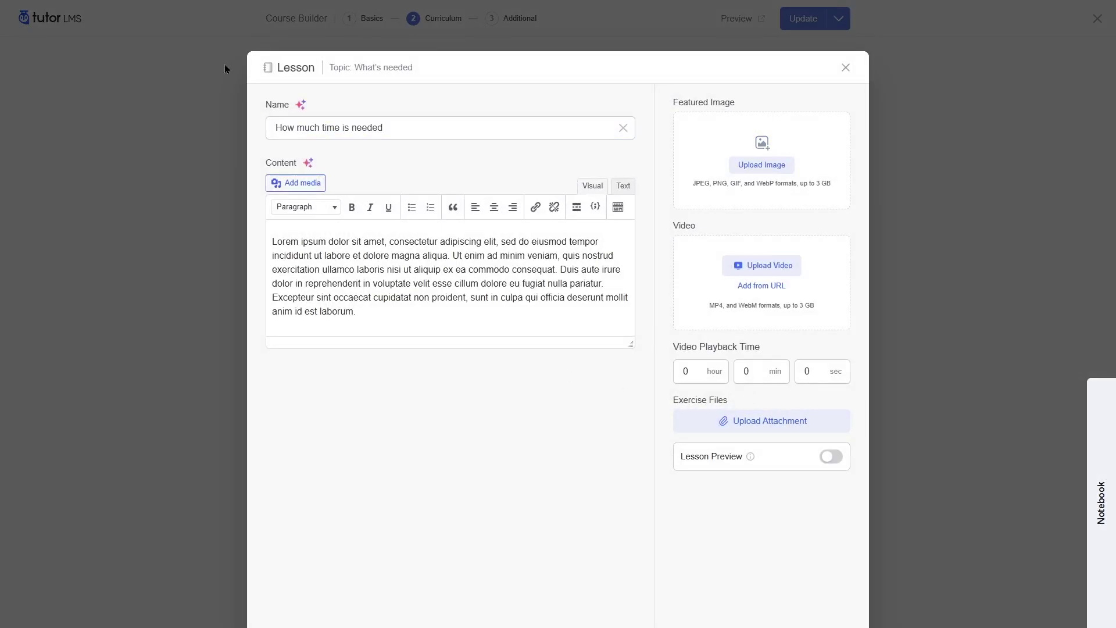
pyautogui.click(846, 67)
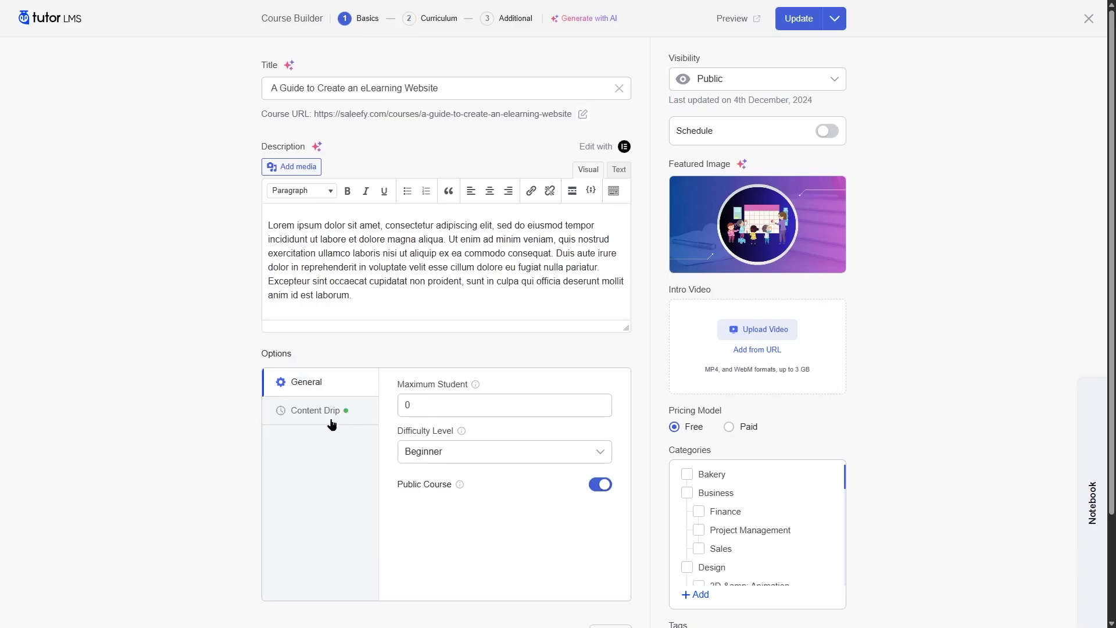
# Set the content drip type to "Schedule course content by date" and view the Unlock Date setting of "Topic 1 End Quiz".
pyautogui.click(332, 422)
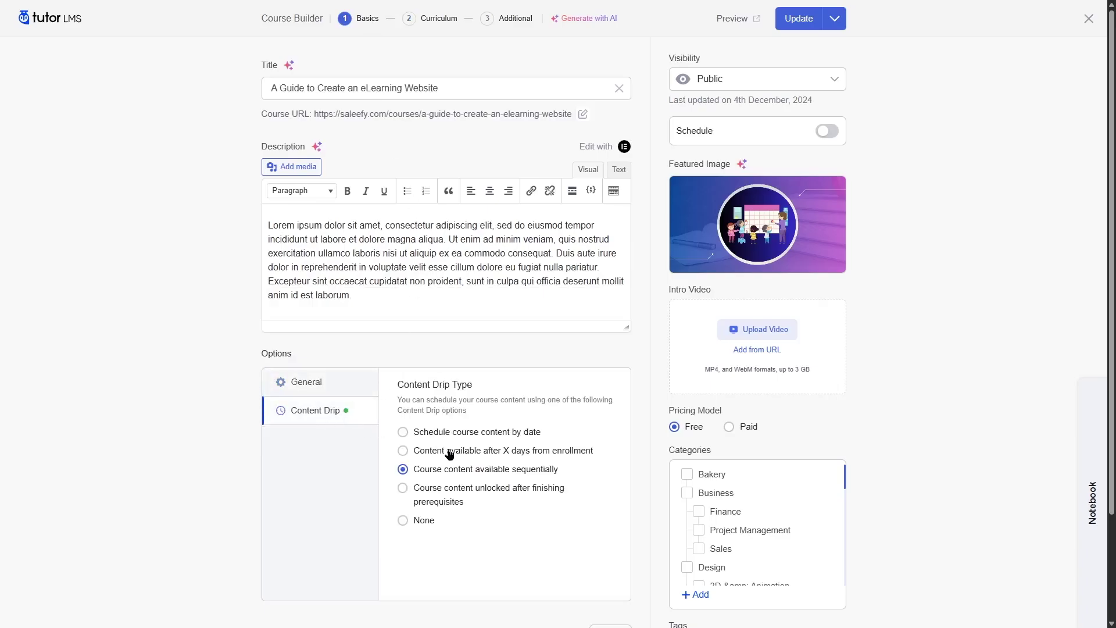
pyautogui.click(401, 433)
pyautogui.click(440, 19)
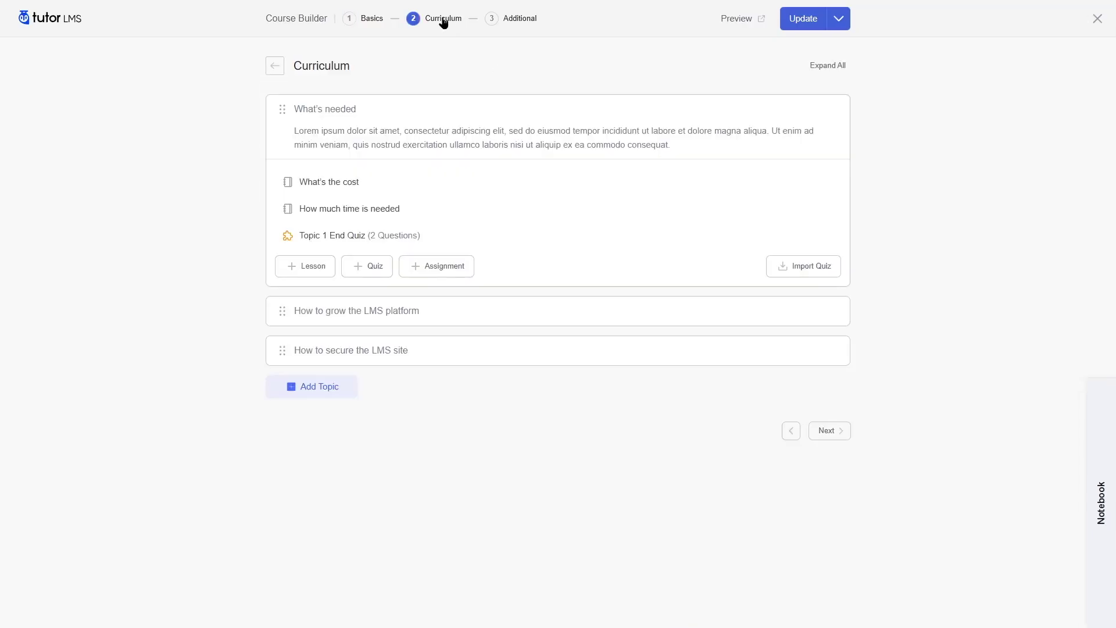
pyautogui.click(790, 235)
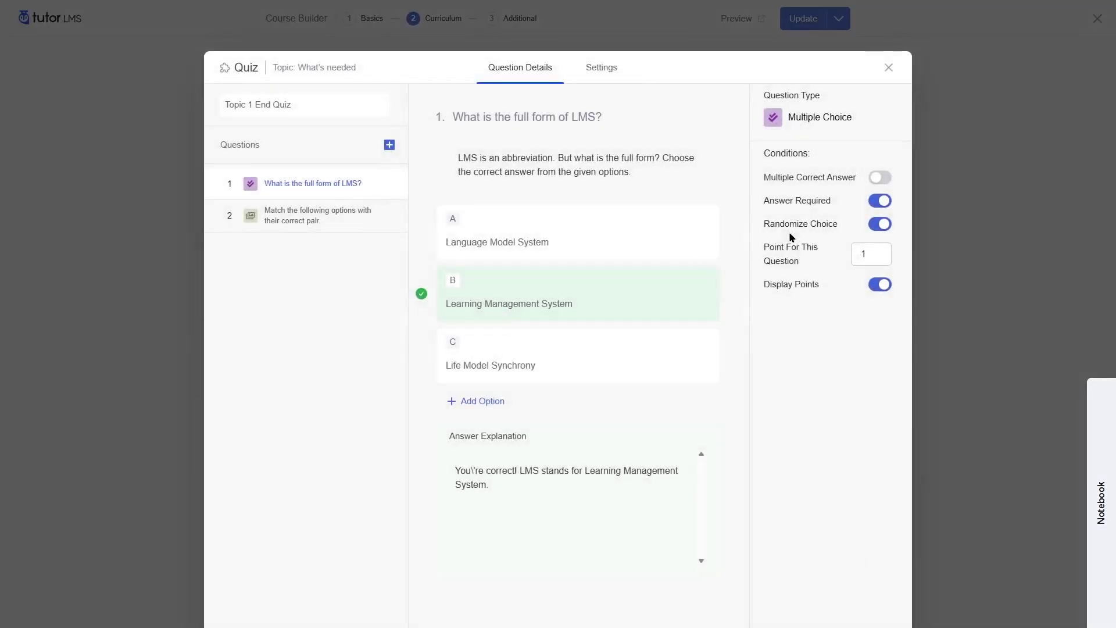
pyautogui.click(599, 71)
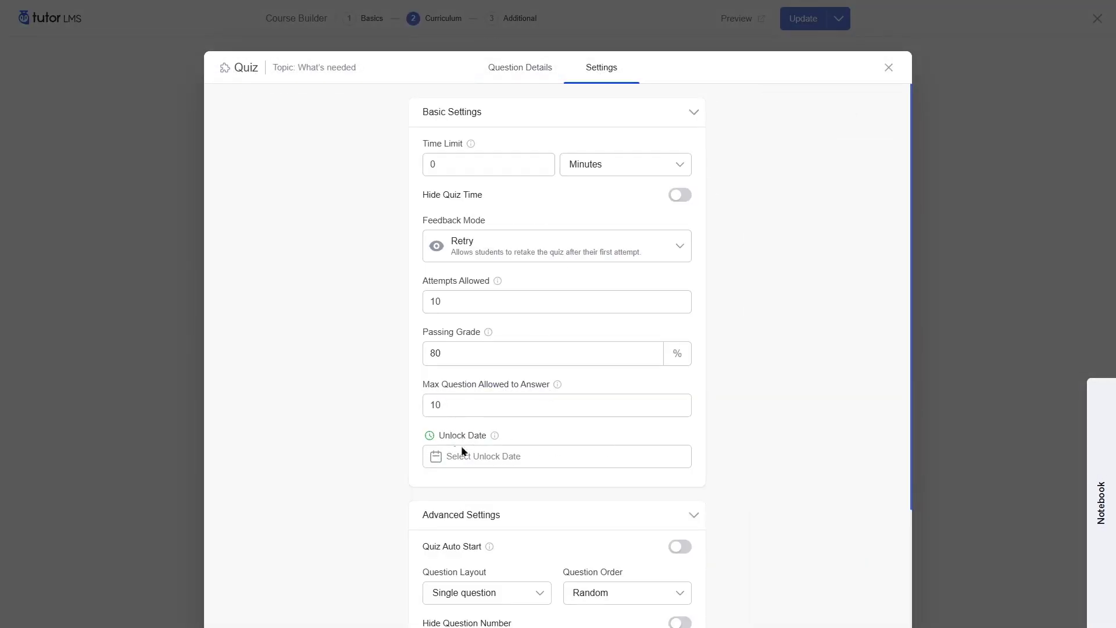
pyautogui.click(349, 28)
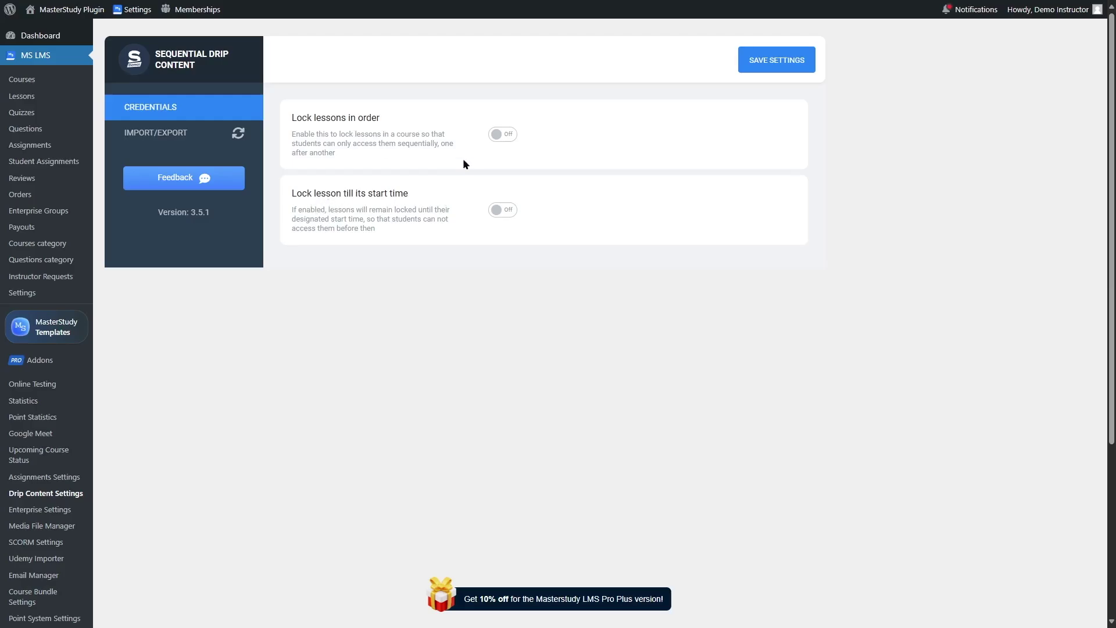
# Try the "Lock lessons in order" and "Lock lesson till its start time" switches in the MasterStudy drip content settings, turning each back off.
pyautogui.click(503, 137)
pyautogui.click(506, 140)
pyautogui.click(498, 210)
pyautogui.click(497, 212)
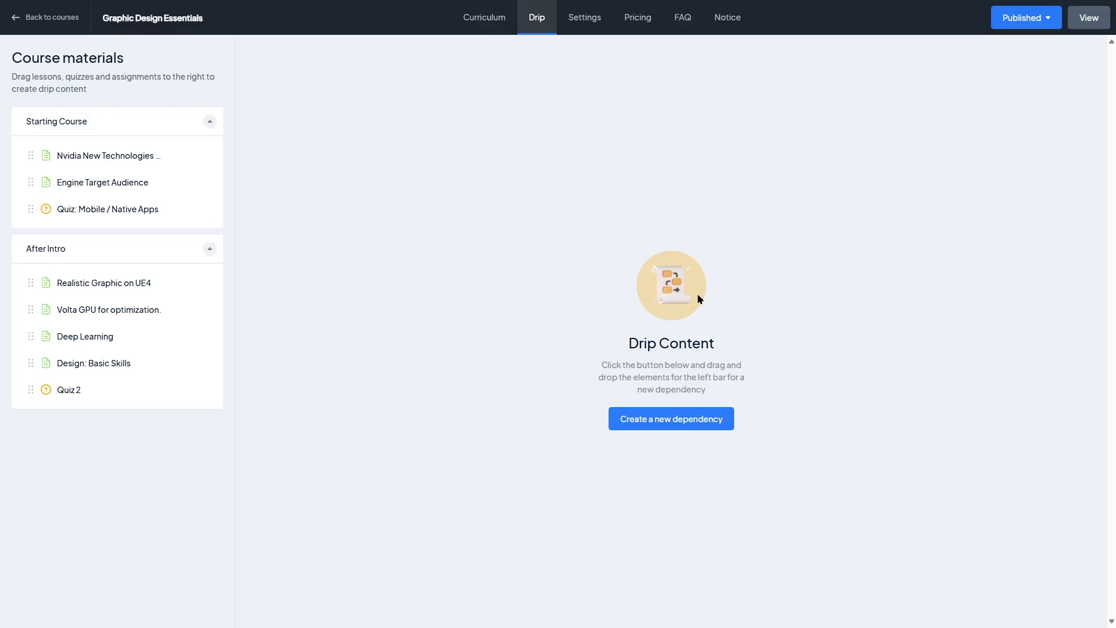
# Create a drip content dependency from "Nvidia New Technologies Slides", followed by "Engine Target Audience" and "Quiz: Mobile / Native Apps".
pyautogui.click(647, 423)
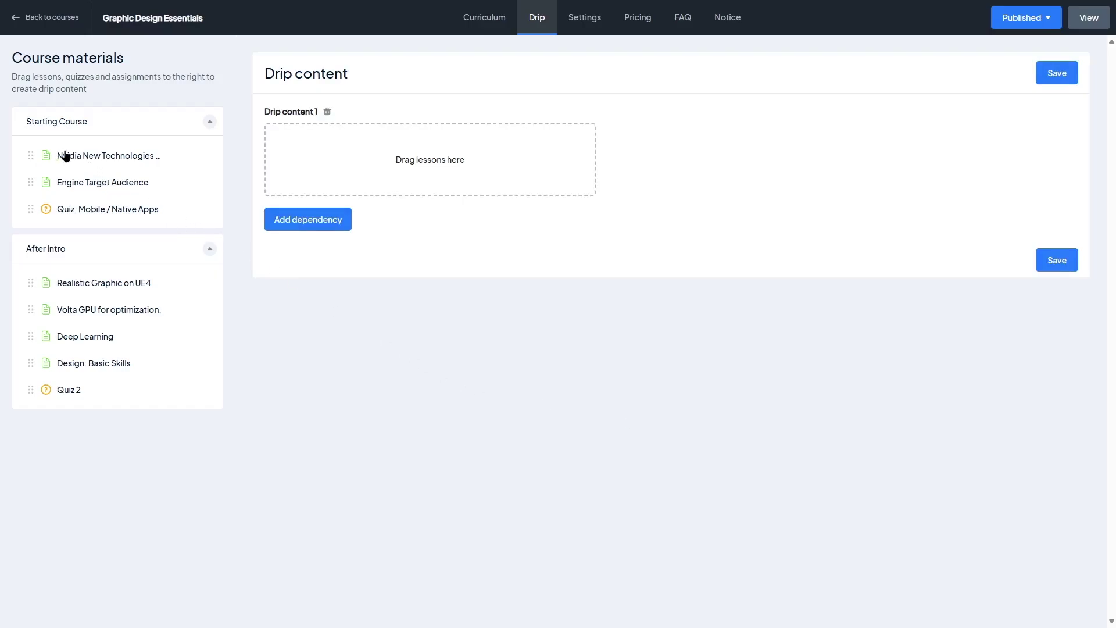
pyautogui.moveTo(33, 155); pyautogui.dragTo(339, 170)
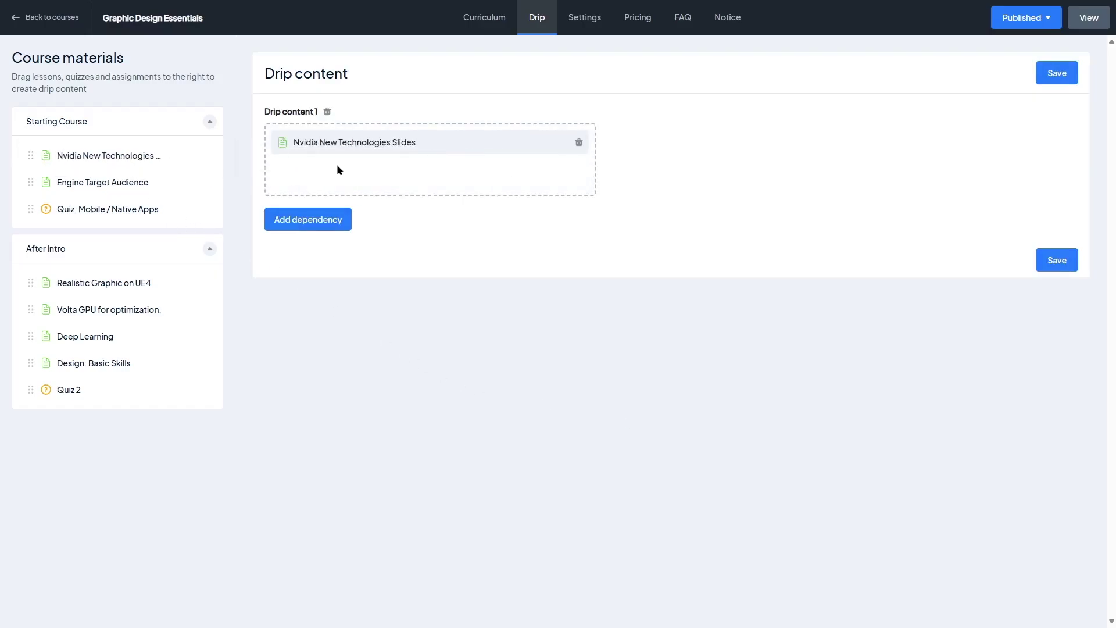
pyautogui.moveTo(32, 182); pyautogui.dragTo(346, 175)
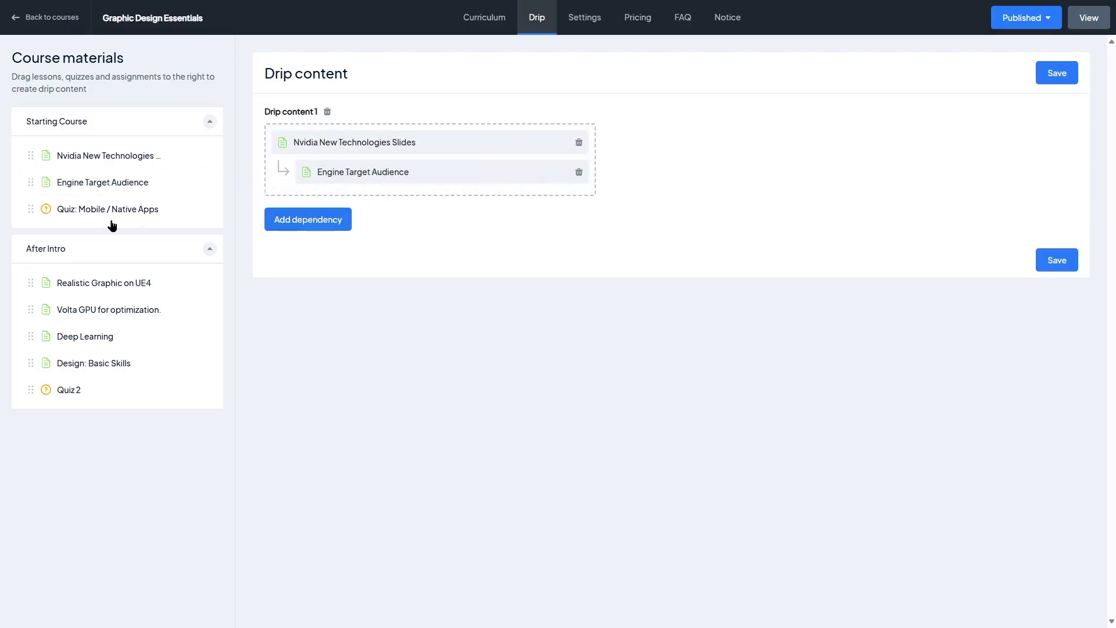
pyautogui.moveTo(31, 209); pyautogui.dragTo(319, 217)
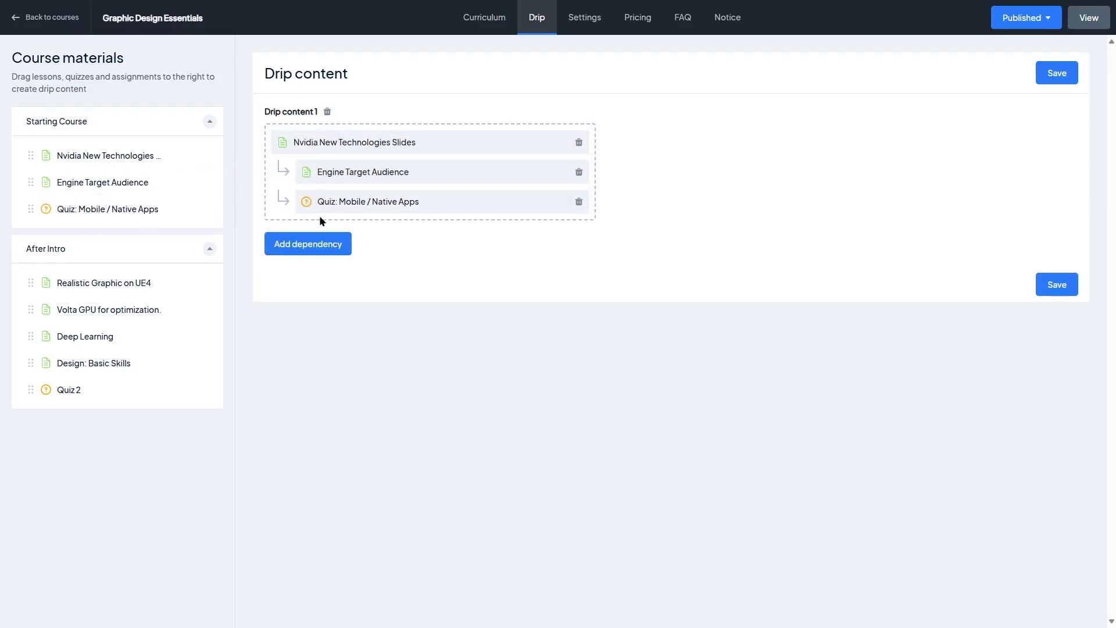
# Add a second drip content dependency with "Realistic Graphic on UE4" followed by "Volta GPU for optimization.".
pyautogui.click(297, 247)
pyautogui.moveTo(31, 282); pyautogui.dragTo(262, 288)
pyautogui.moveTo(30, 309); pyautogui.dragTo(324, 296)
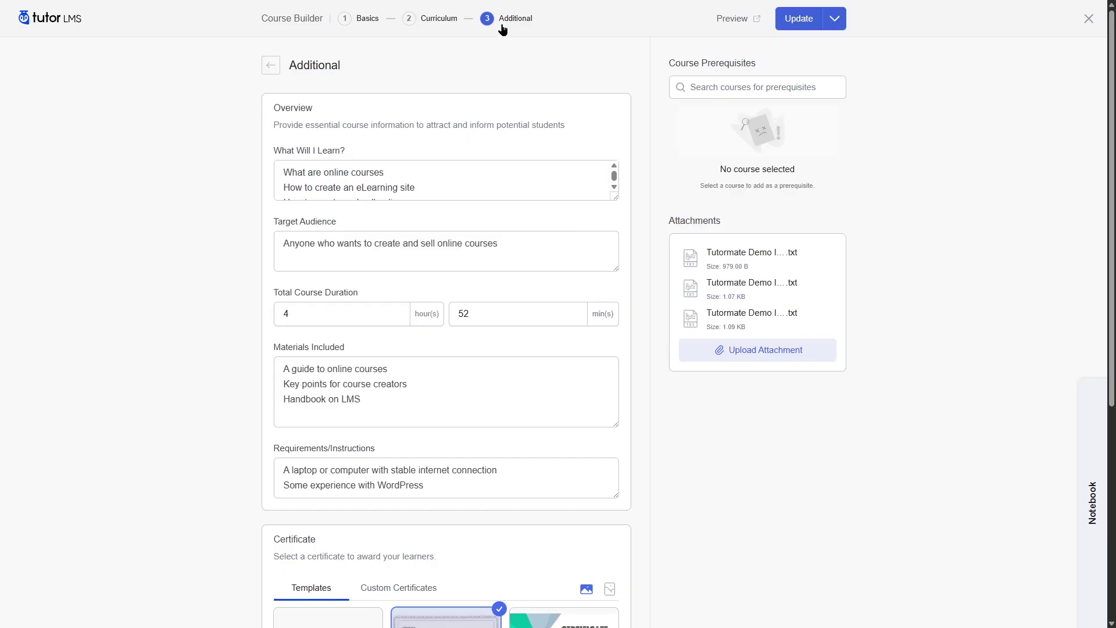
# Review the Tutor LMS course's landscape and portrait certificate templates, preview the yellow landscape one, and check the custom certificates.
pyautogui.scroll(-5, 525, 263)
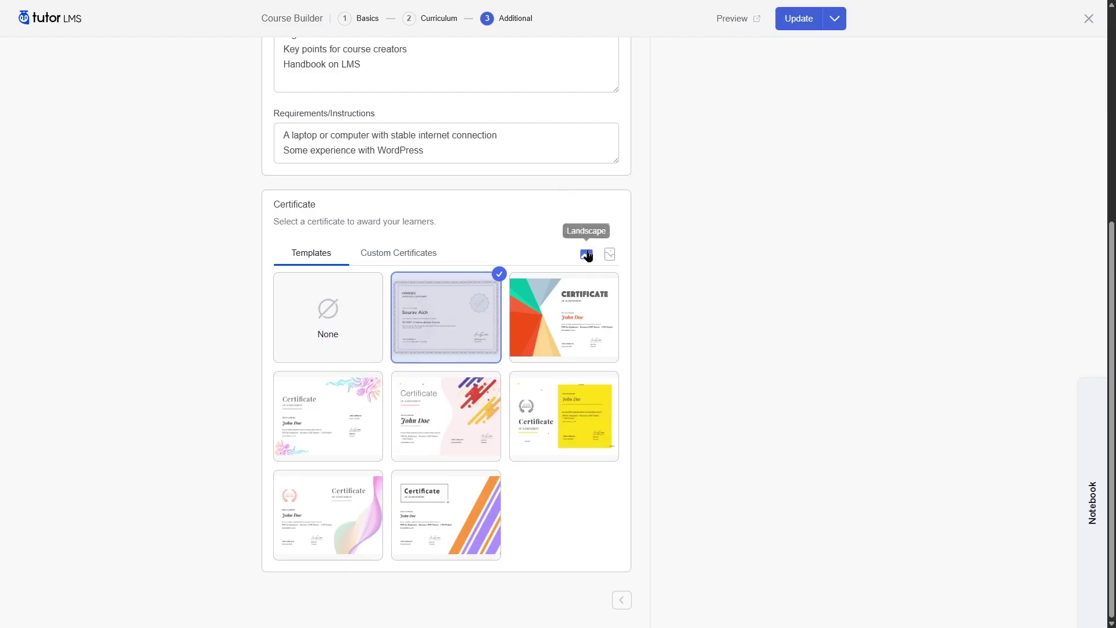
pyautogui.click(610, 254)
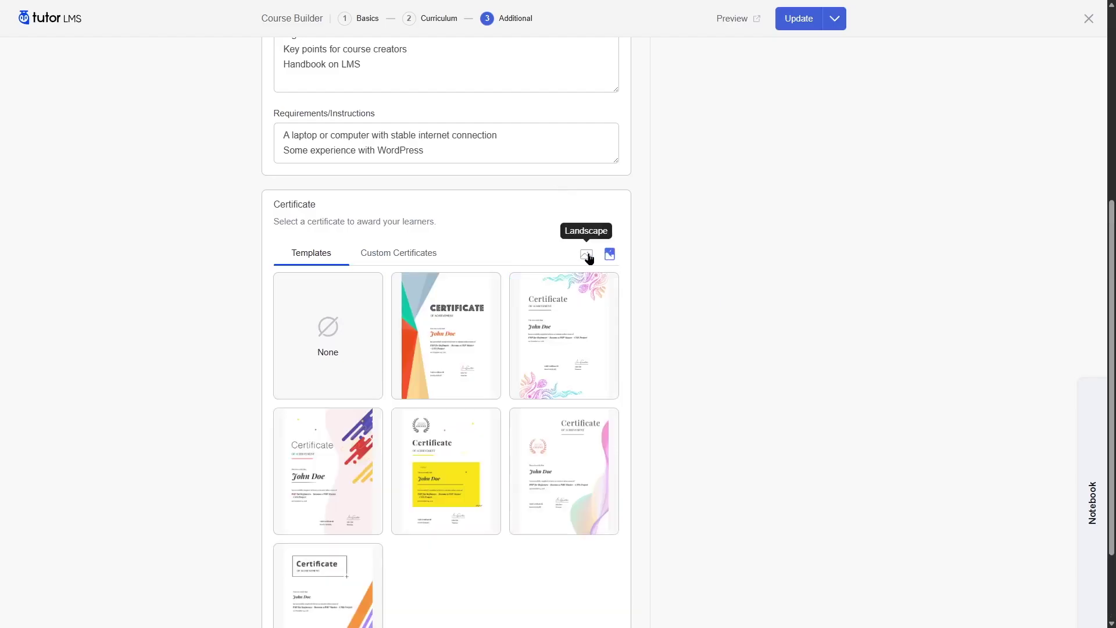
pyautogui.click(591, 254)
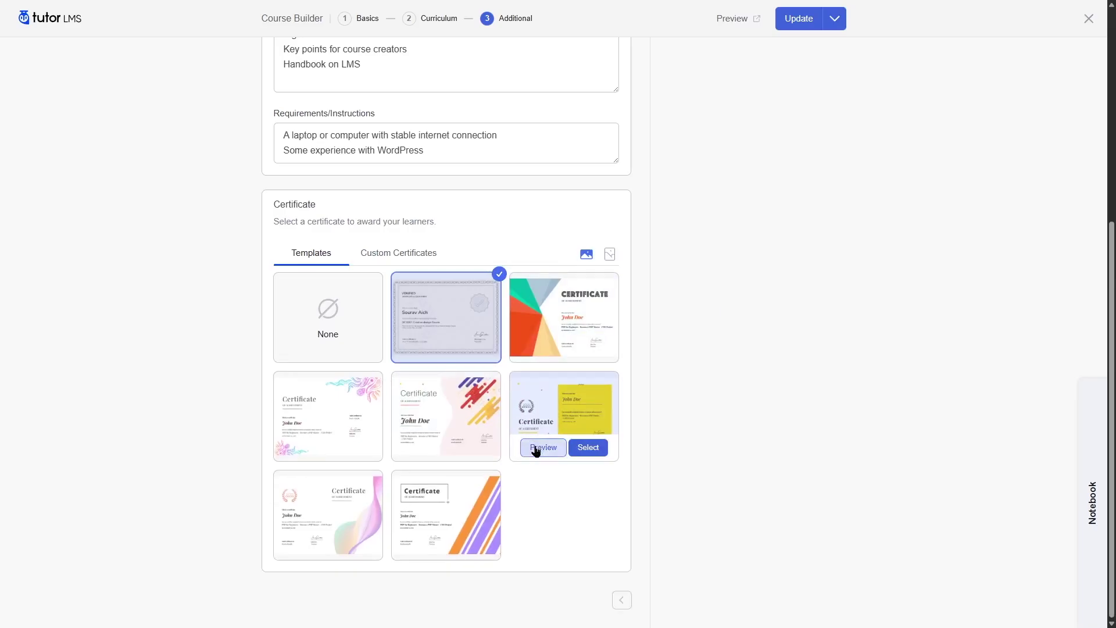
pyautogui.click(536, 447)
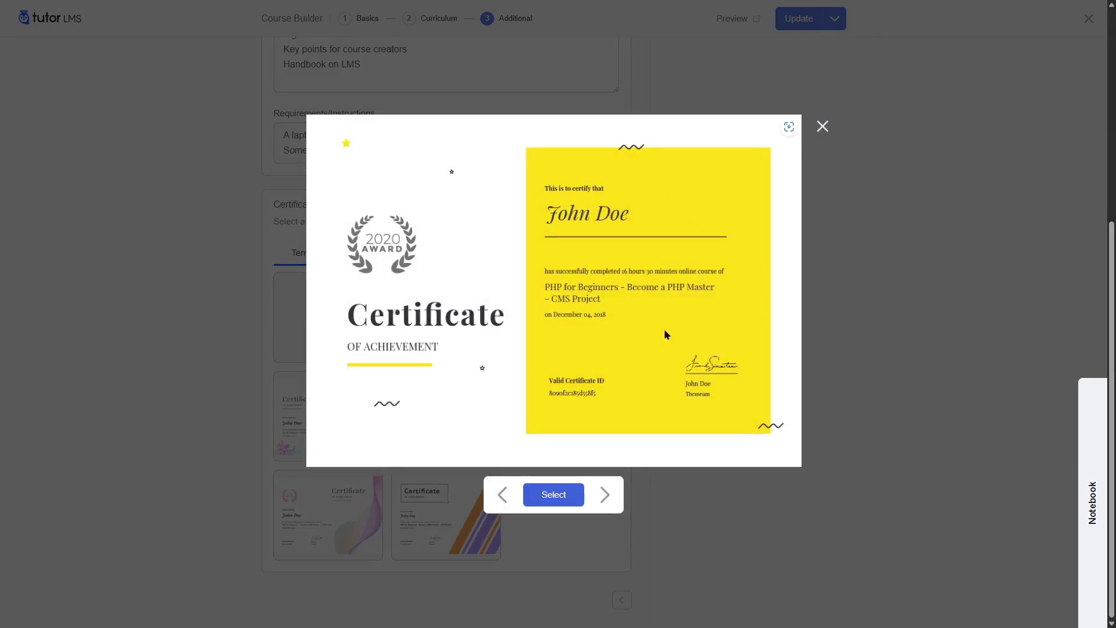
pyautogui.click(823, 126)
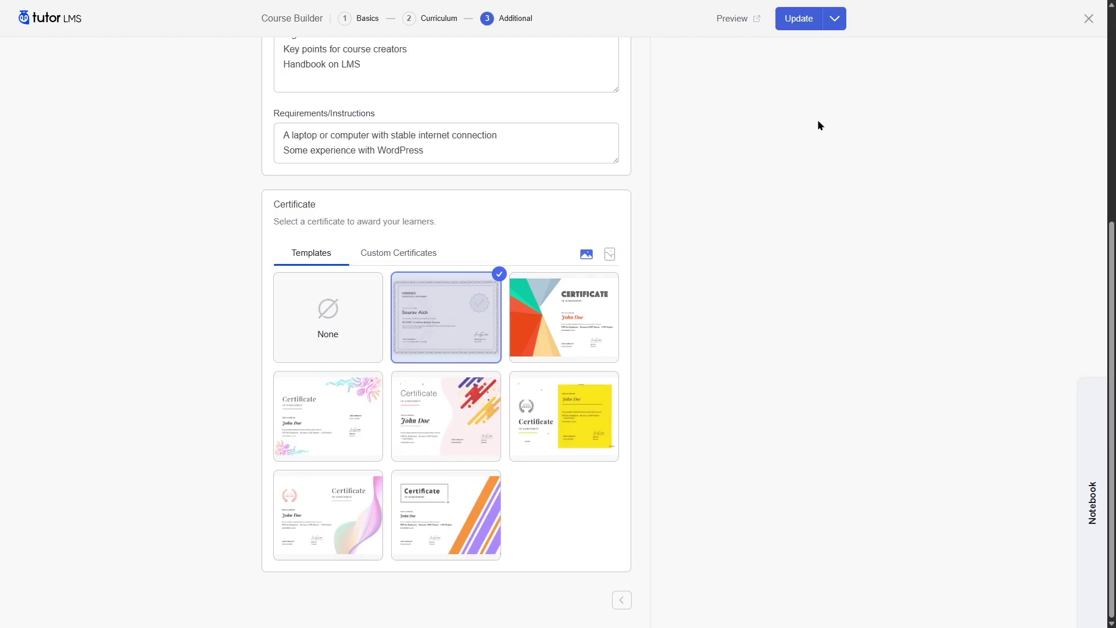
pyautogui.click(379, 250)
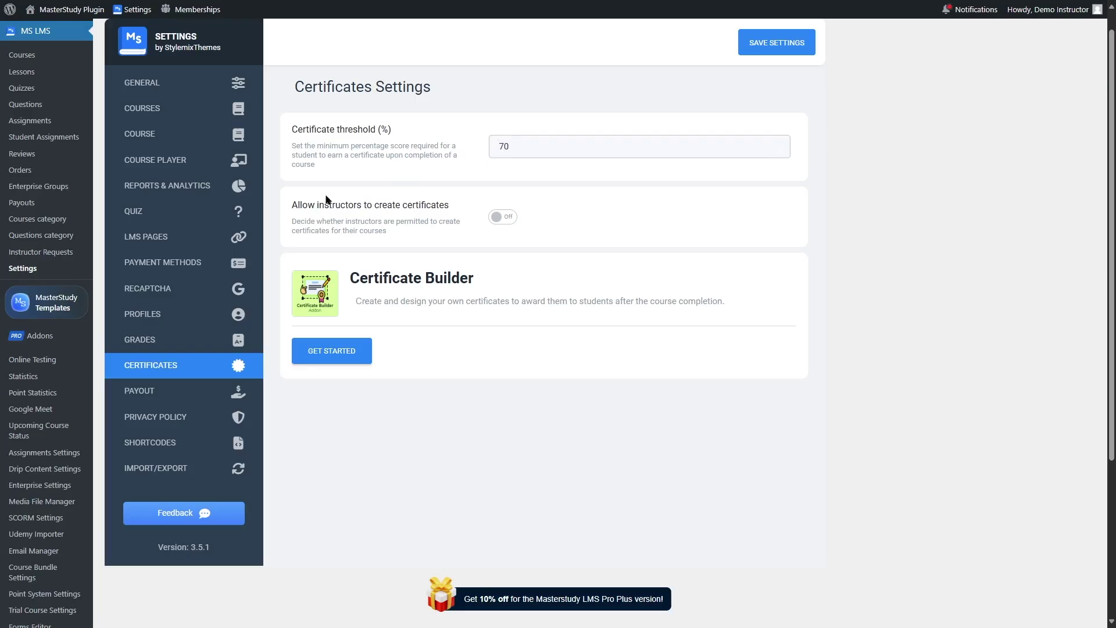
# Allow instructors to create certificates in the MasterStudy certificate settings, and open the Certificate Builder to browse its demo certificates.
pyautogui.click(500, 218)
pyautogui.click(338, 351)
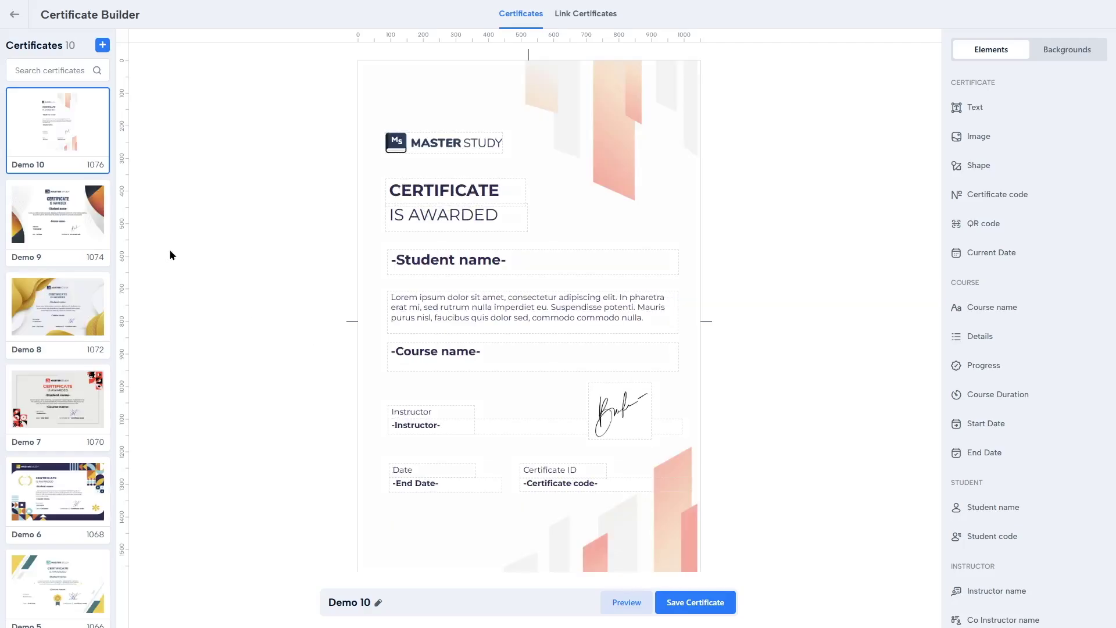
pyautogui.scroll(-3, 60, 435)
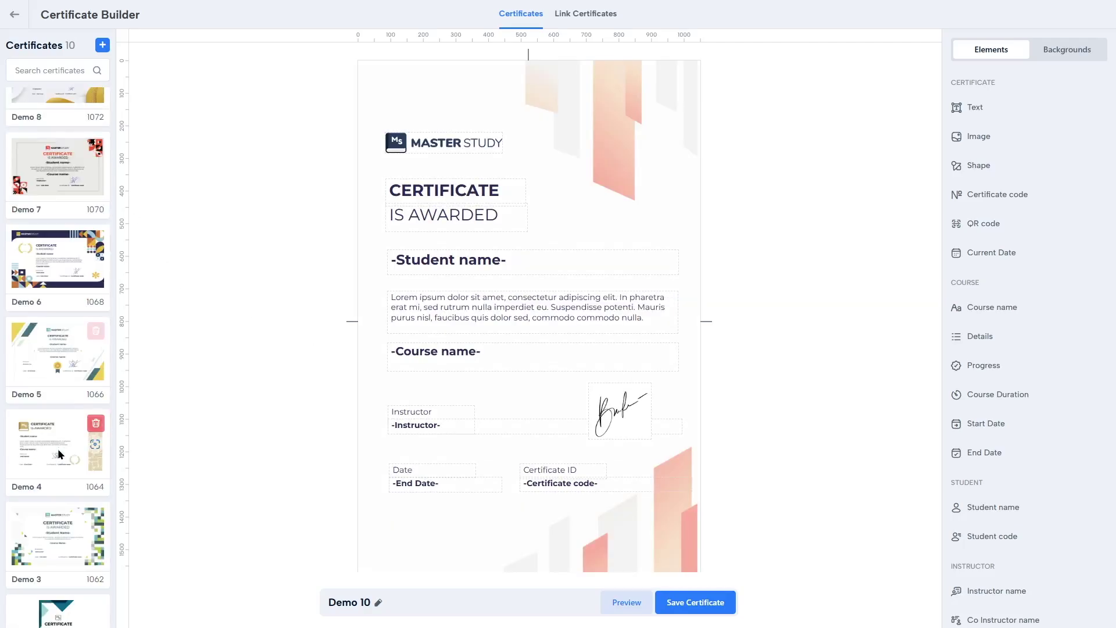
pyautogui.scroll(3, 60, 435)
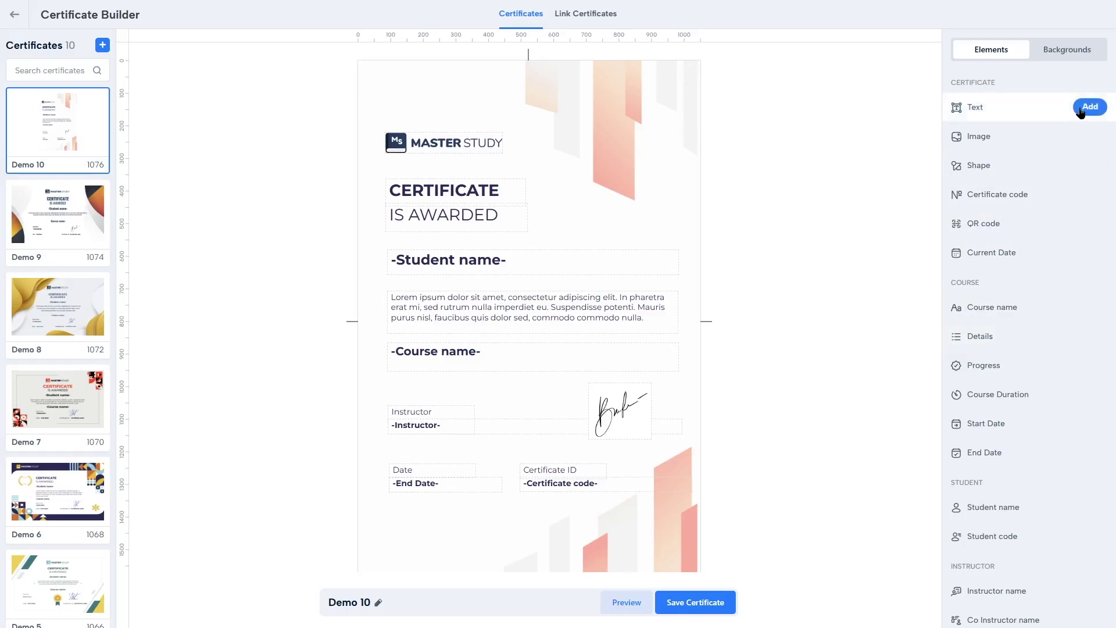
# Add an image element to the Demo 10 certificate, leave its image picker without choosing a file, and show the certificate backgrounds.
pyautogui.click(1091, 136)
pyautogui.moveTo(530, 88); pyautogui.dragTo(602, 196)
pyautogui.click(602, 197)
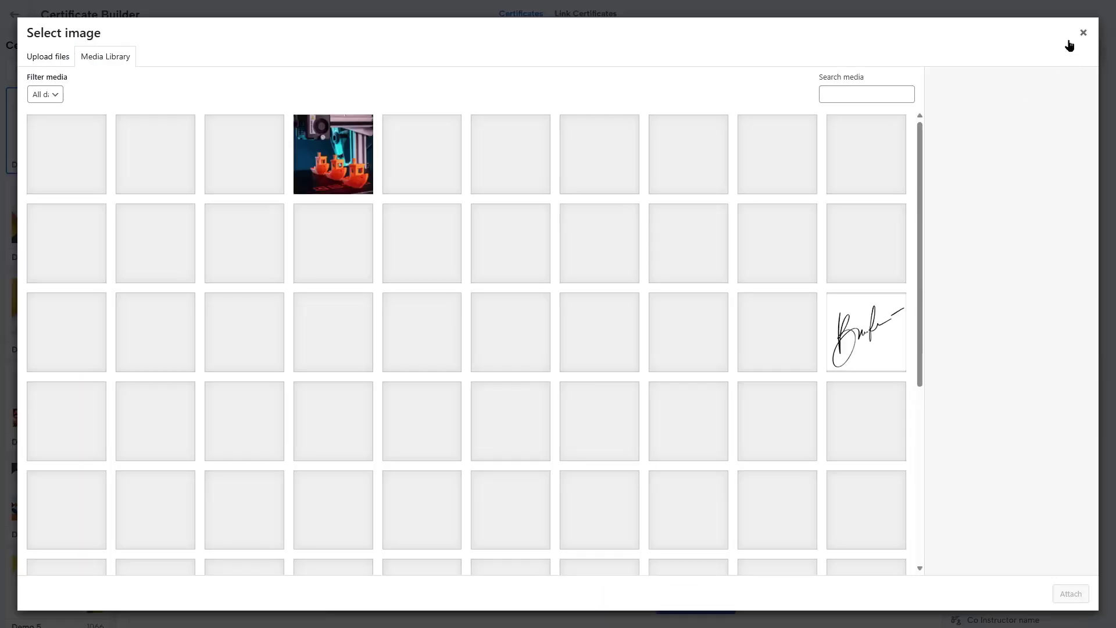
pyautogui.click(1080, 33)
pyautogui.click(1068, 50)
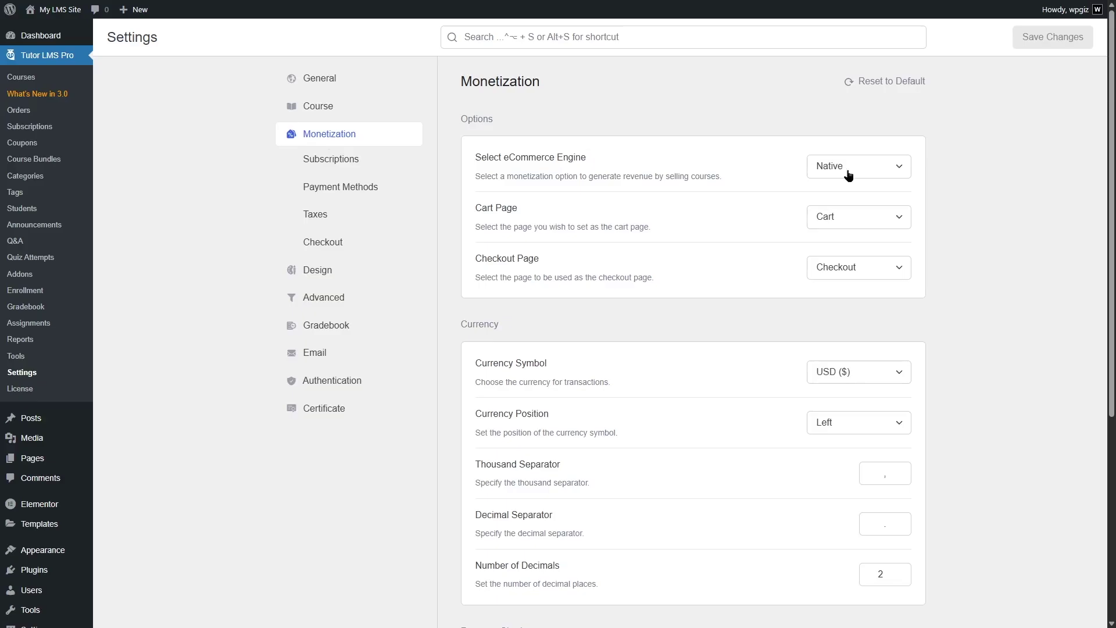
# Examine the Tutor LMS monetization settings, including the eCommerce engine choices, currency, revenue sharing and invoice options.
pyautogui.click(891, 170)
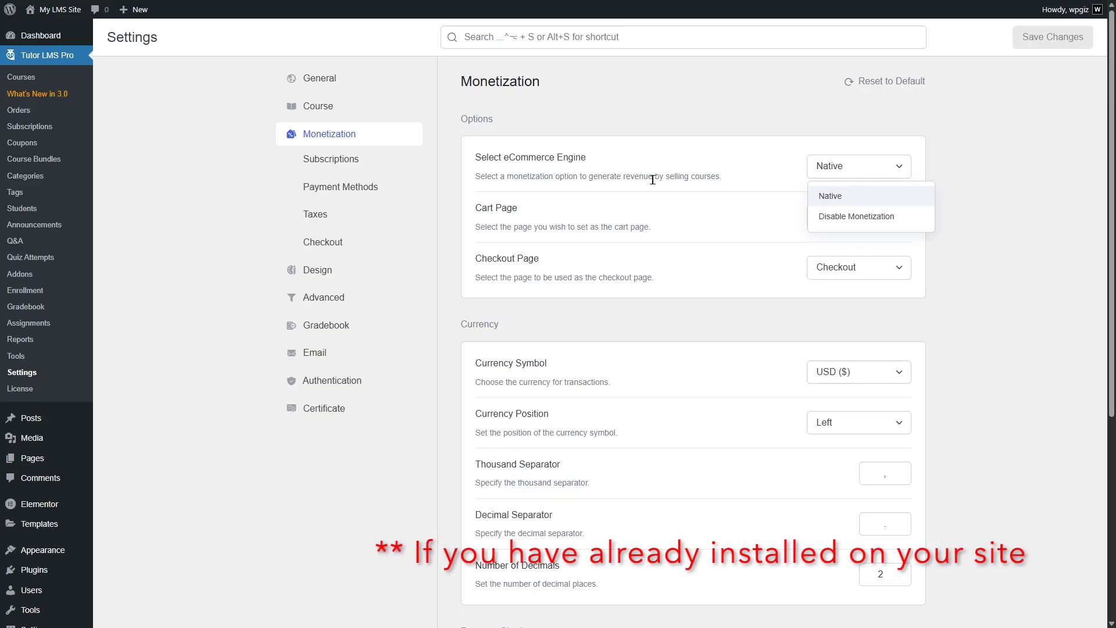
pyautogui.click(992, 204)
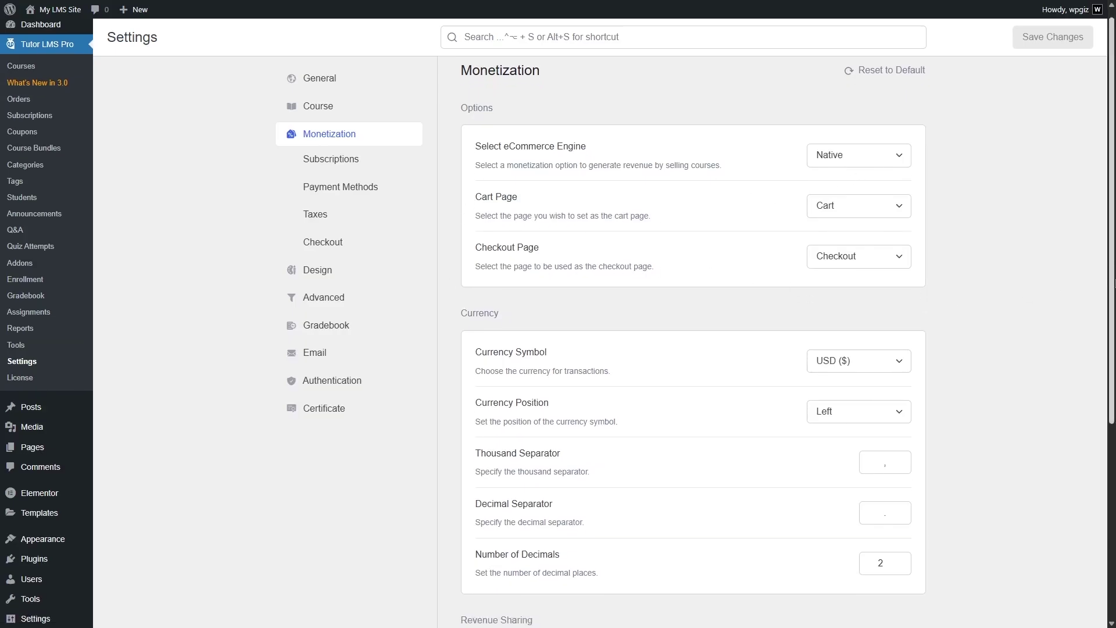
pyautogui.scroll(-2, 713, 285)
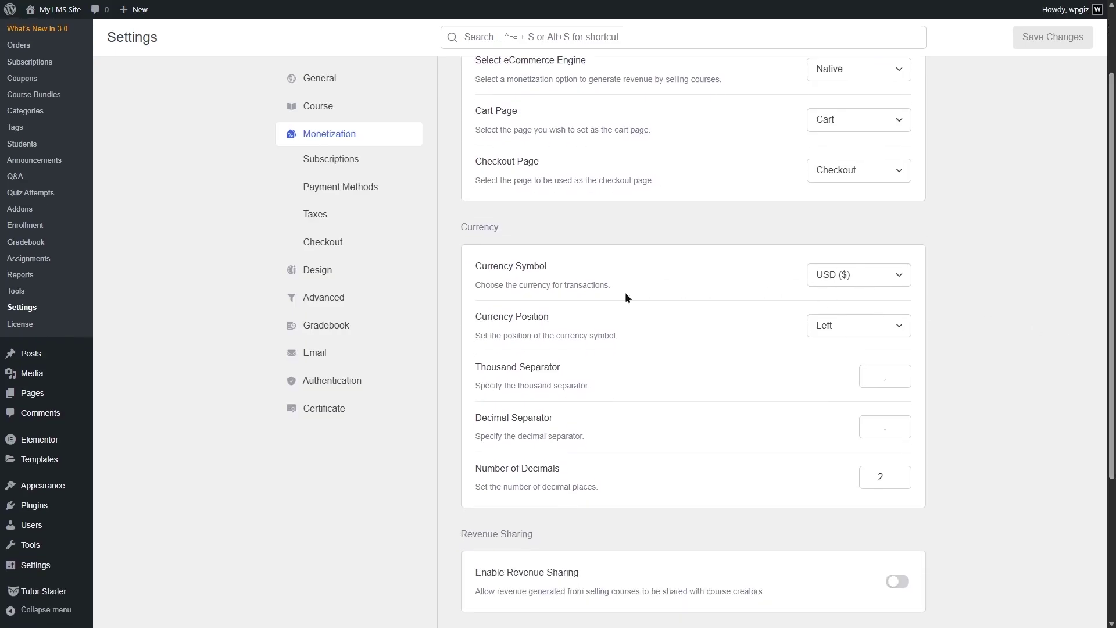
pyautogui.scroll(-4, 559, 367)
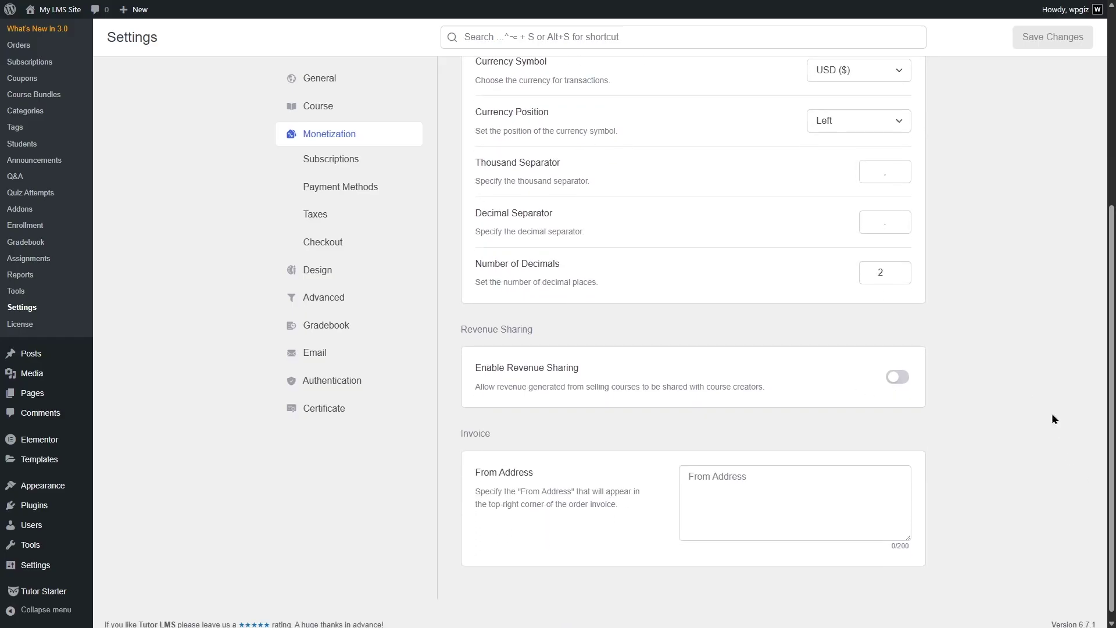
pyautogui.scroll(4, 895, 389)
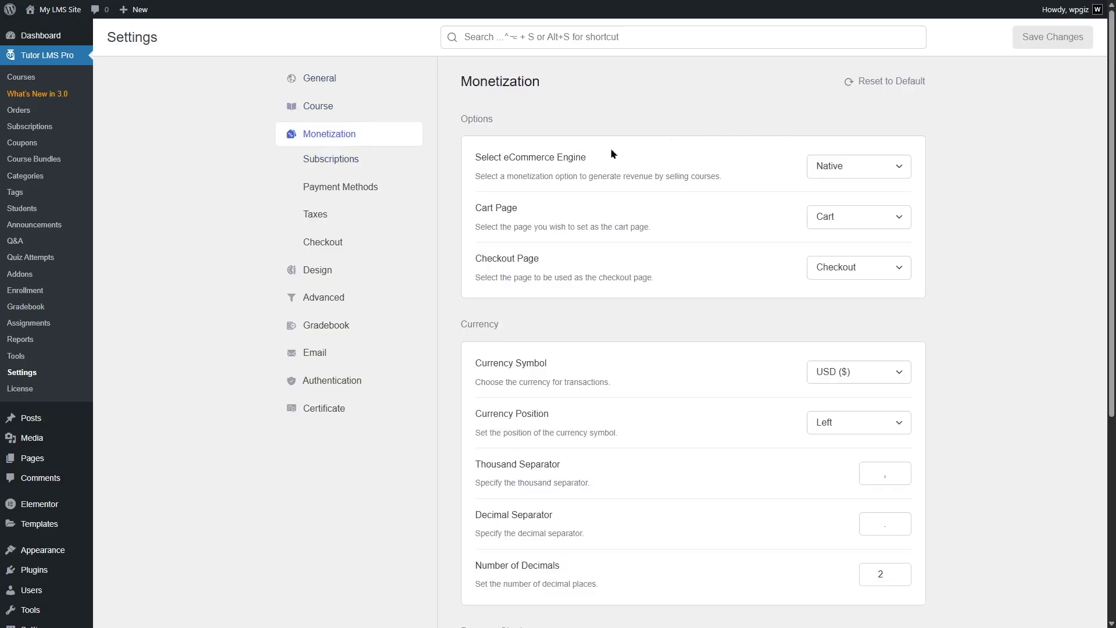
# Review the Tutor LMS subscription settings and the configuration fields of the PayPal payment method.
pyautogui.click(375, 164)
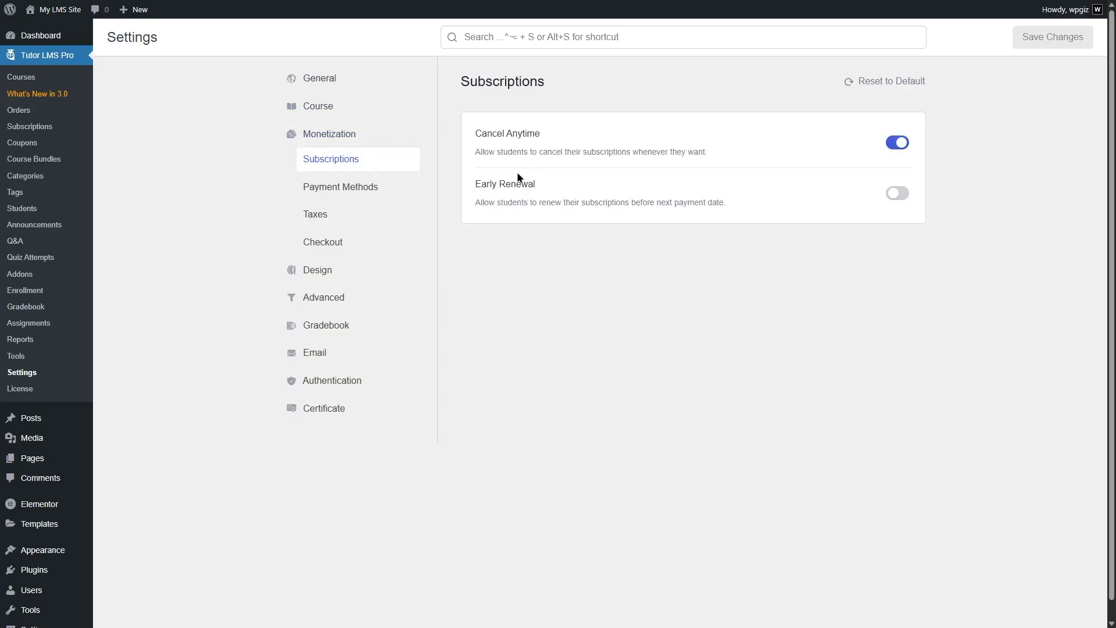
pyautogui.click(368, 197)
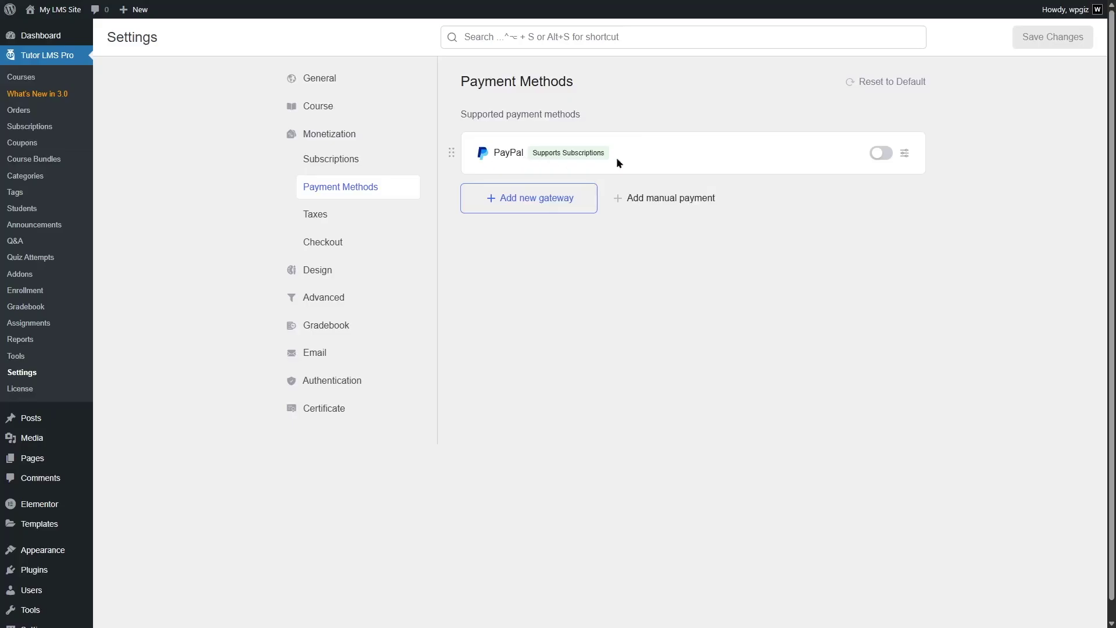
pyautogui.click(880, 155)
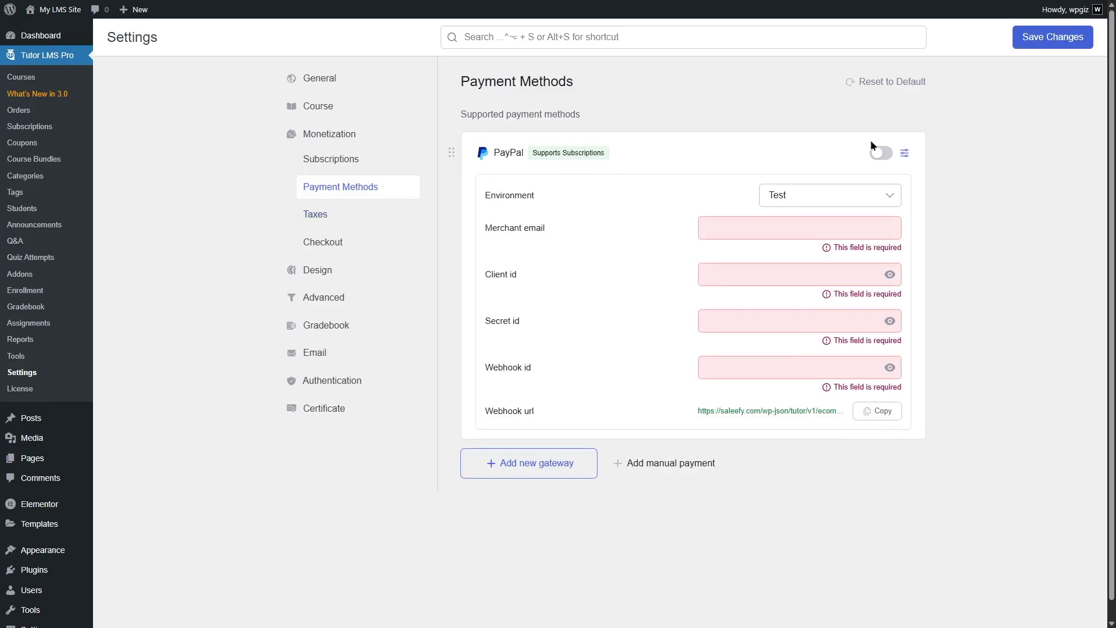
pyautogui.click(905, 153)
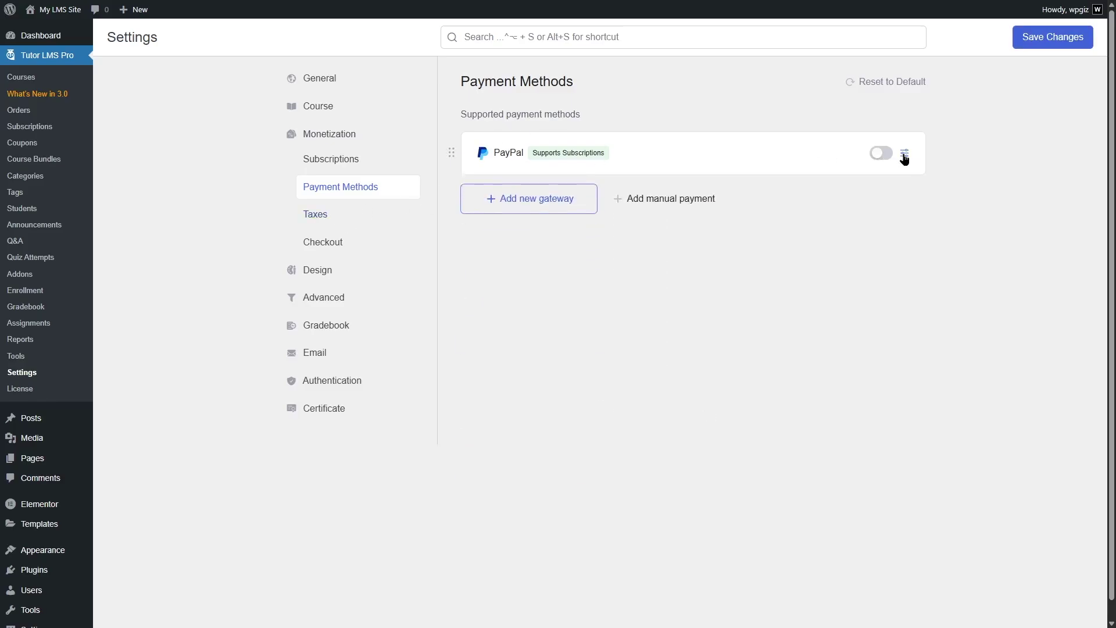
# Look through the list of installable payment gateways and the manual payment method form, leaving both without adding anything.
pyautogui.click(502, 207)
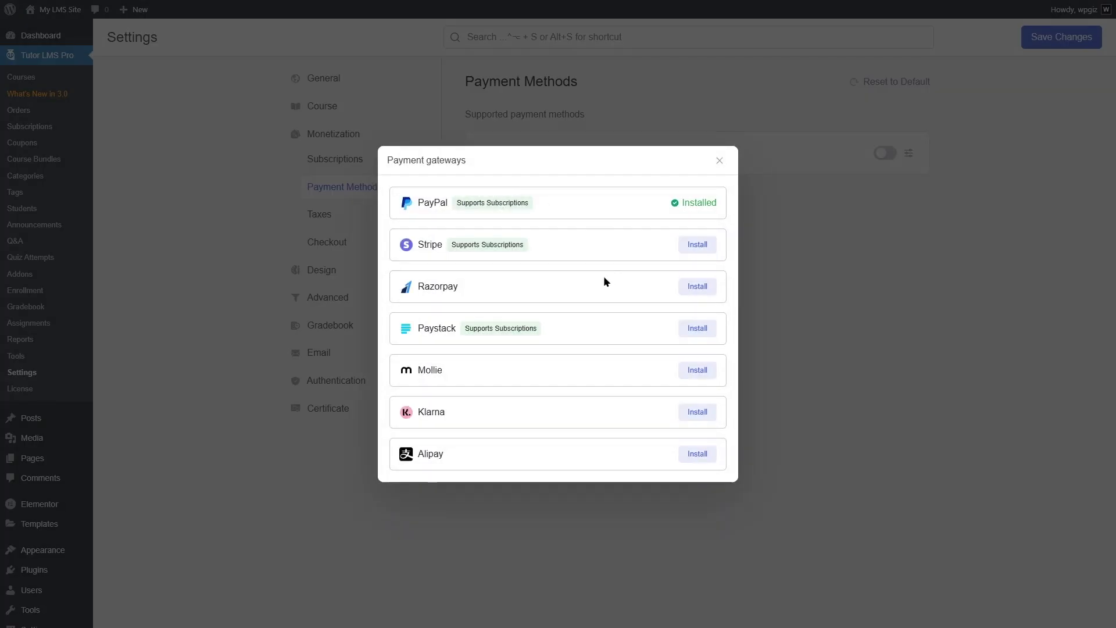
pyautogui.click(719, 160)
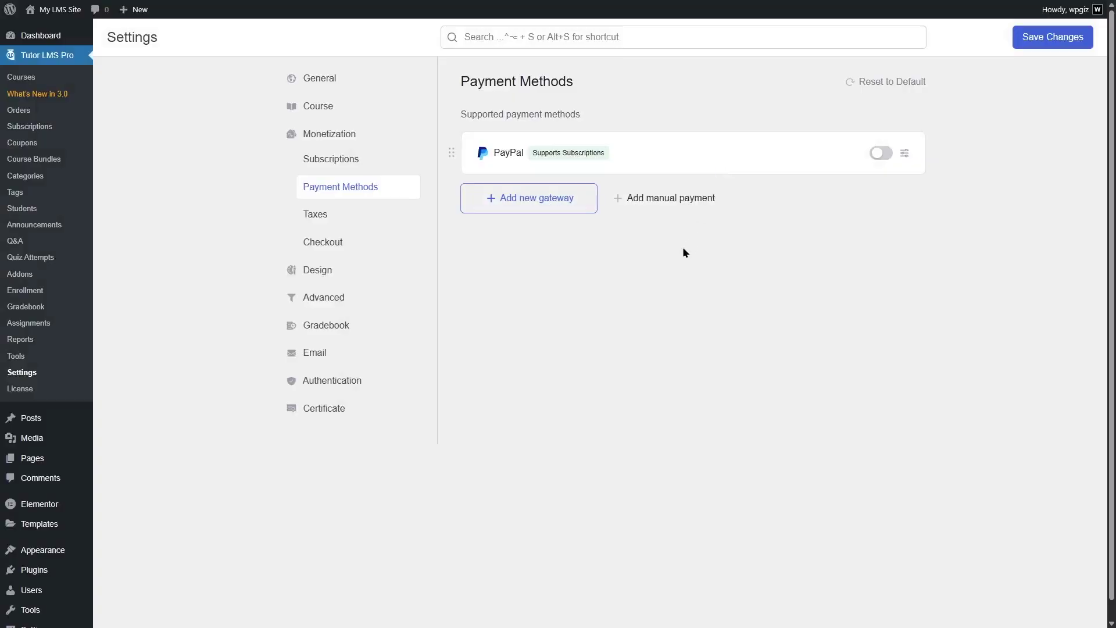
pyautogui.click(631, 200)
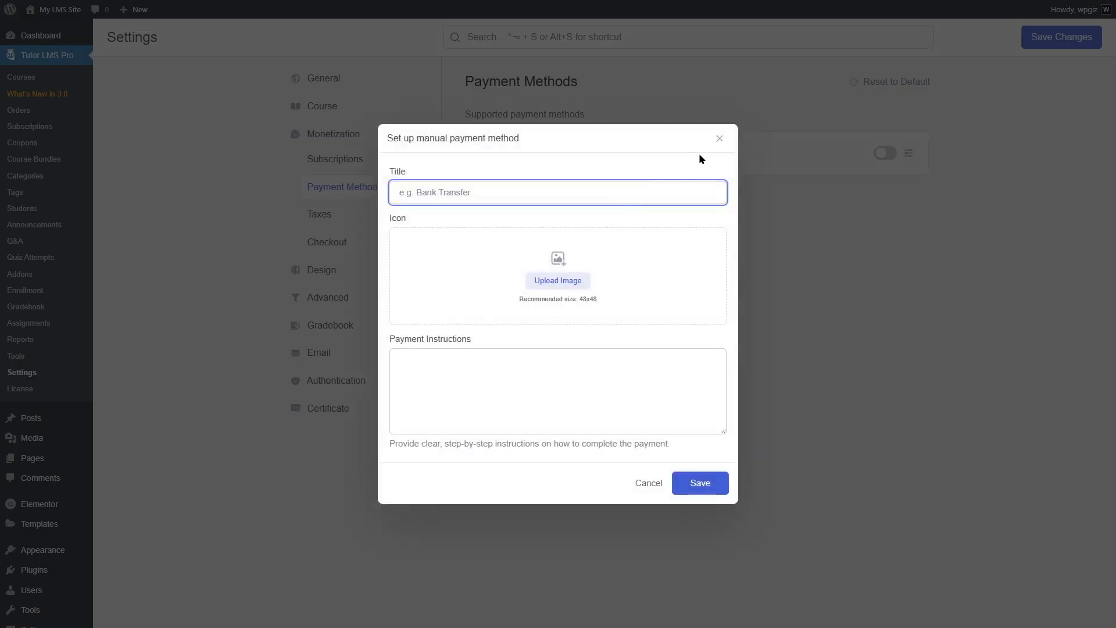
pyautogui.click(720, 139)
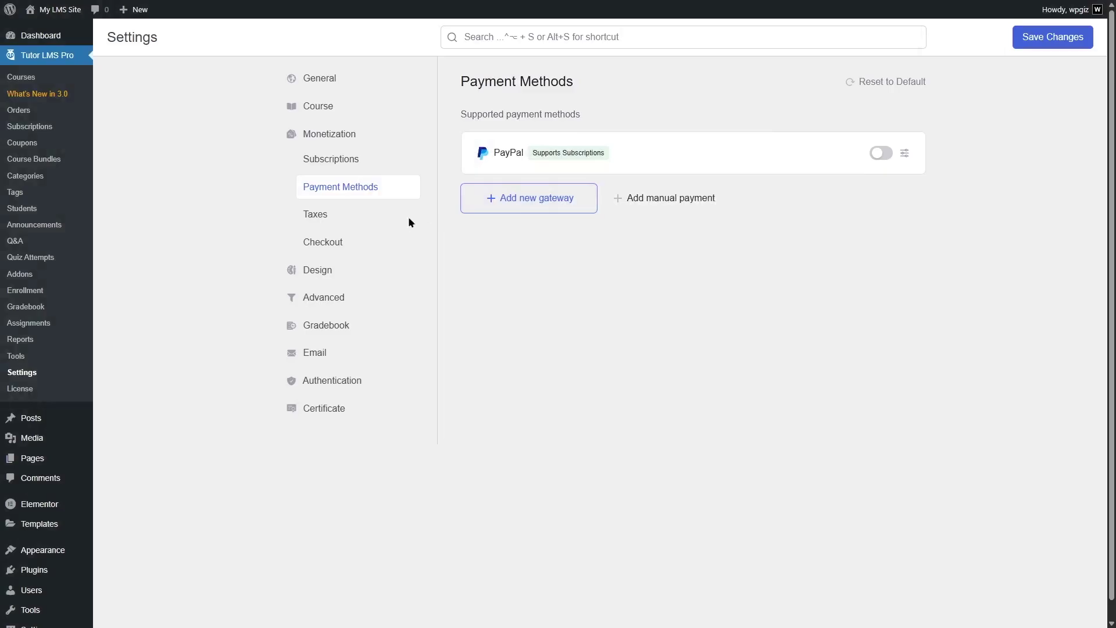
# Check the Tutor LMS tax settings with their tax region list, and show the checkout settings.
pyautogui.click(362, 214)
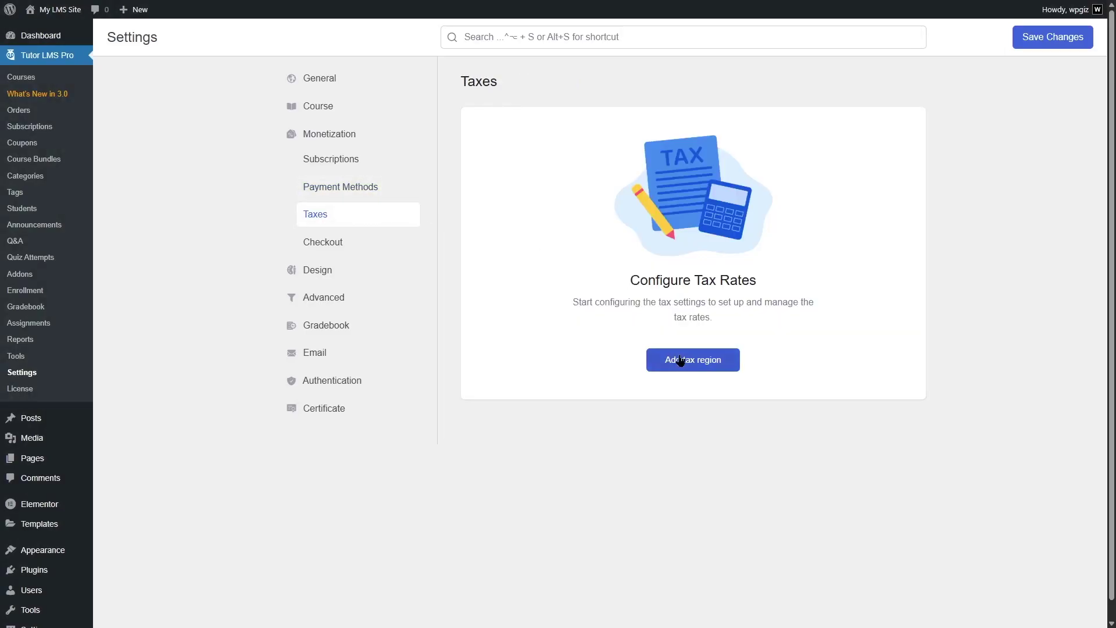
pyautogui.click(706, 364)
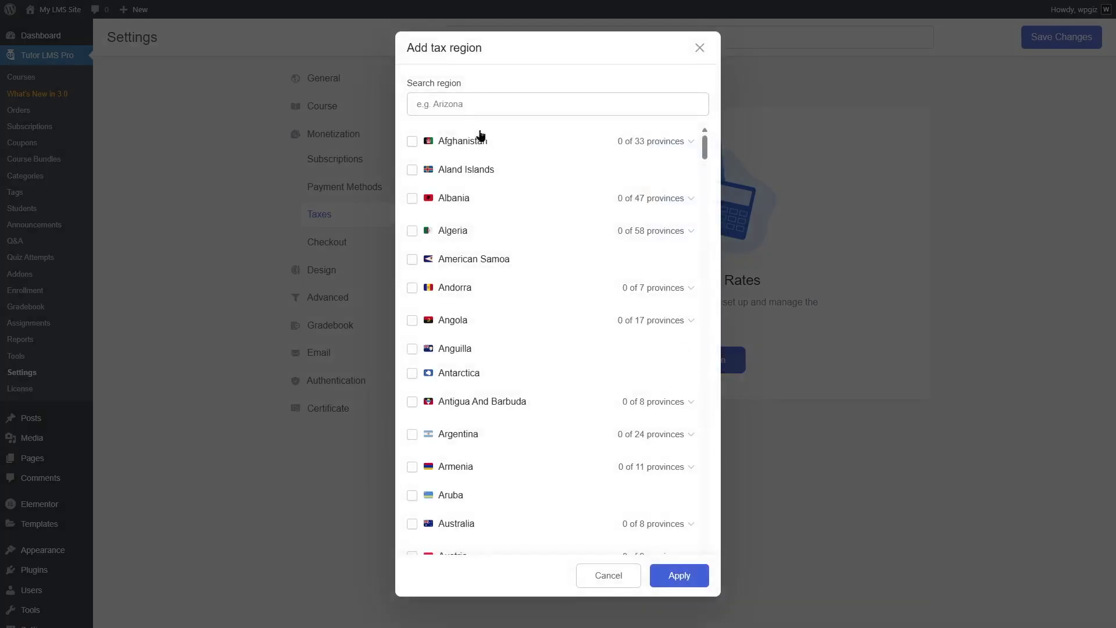
pyautogui.click(699, 47)
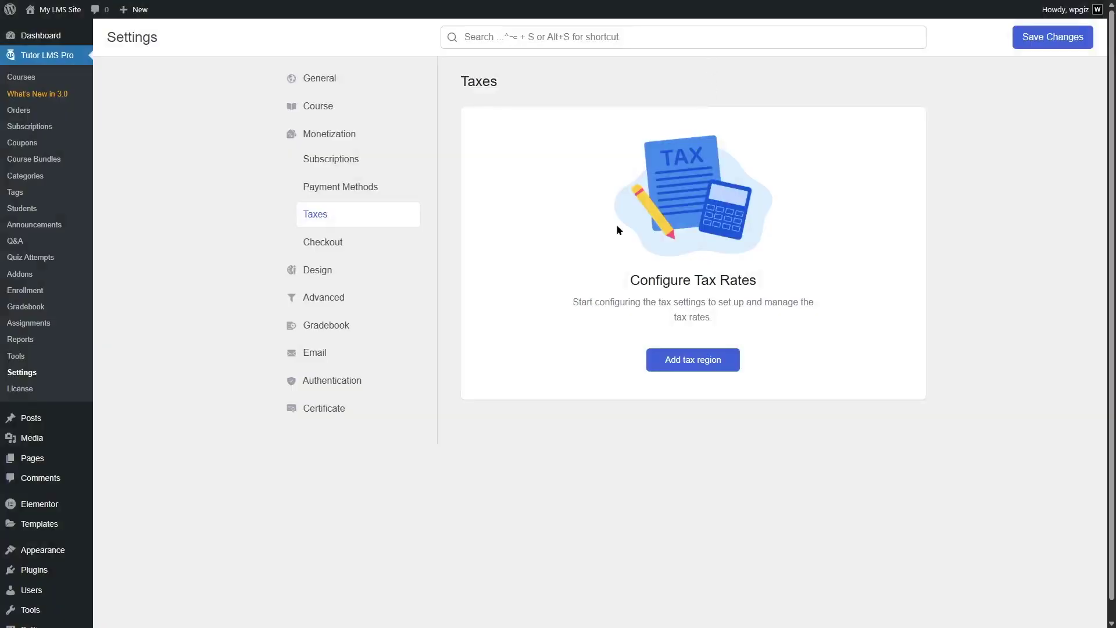
pyautogui.click(329, 245)
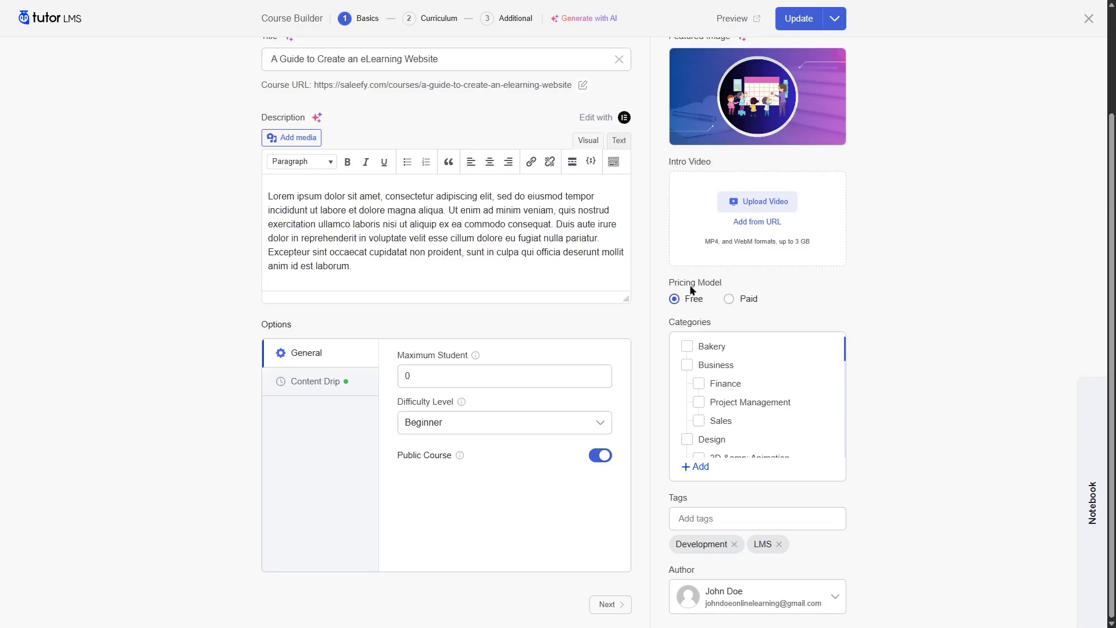
# Set the pricing model of the eLearning website course to Paid, and show its blank subscription plan form.
pyautogui.click(749, 300)
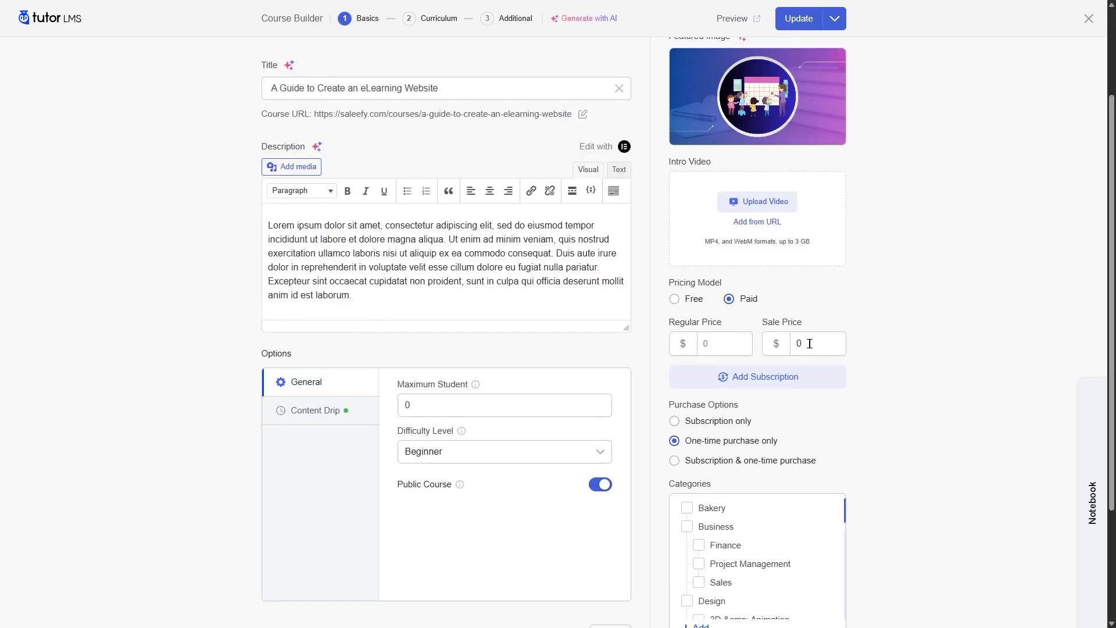
pyautogui.click(735, 382)
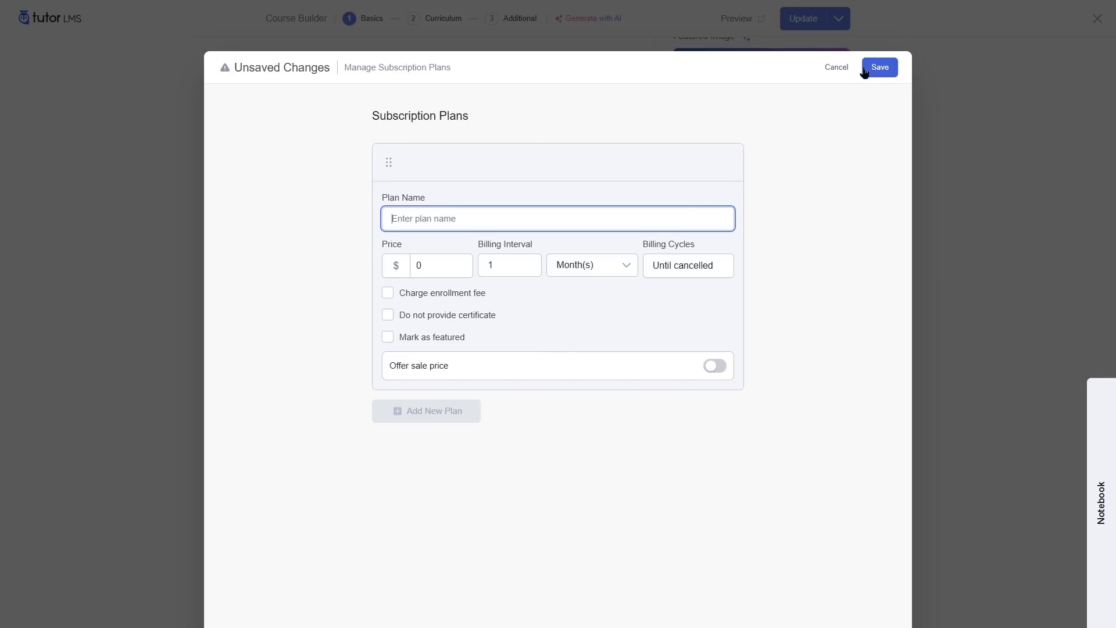
pyautogui.click(839, 68)
pyautogui.click(890, 69)
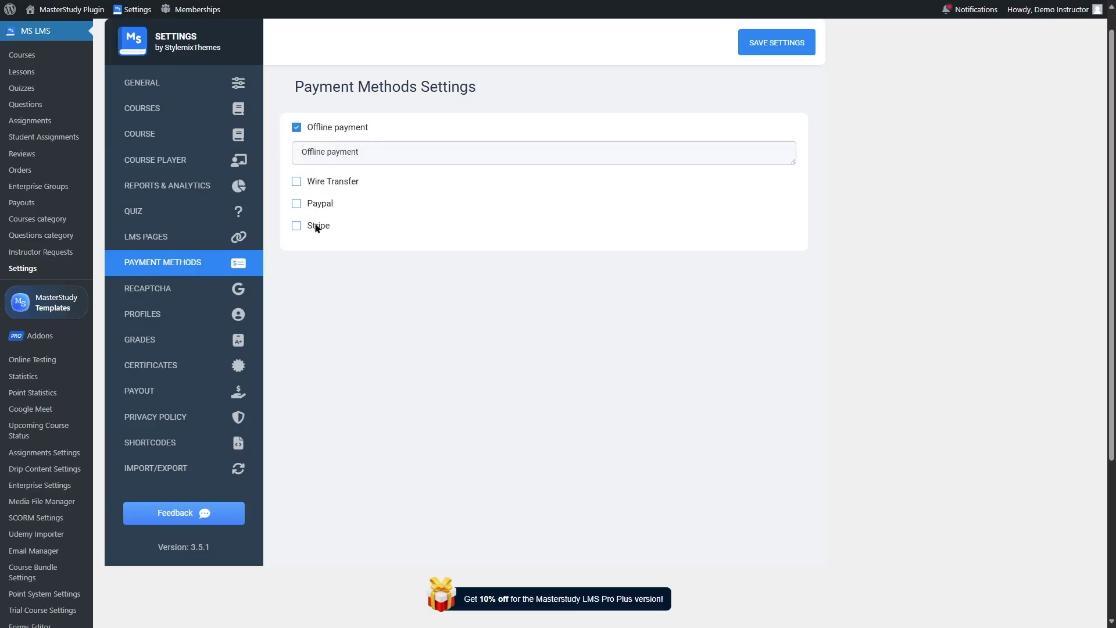
# Enable the Wire Transfer, Paypal and Stripe payment methods in the MasterStudy settings, showing their configuration fields.
pyautogui.click(297, 182)
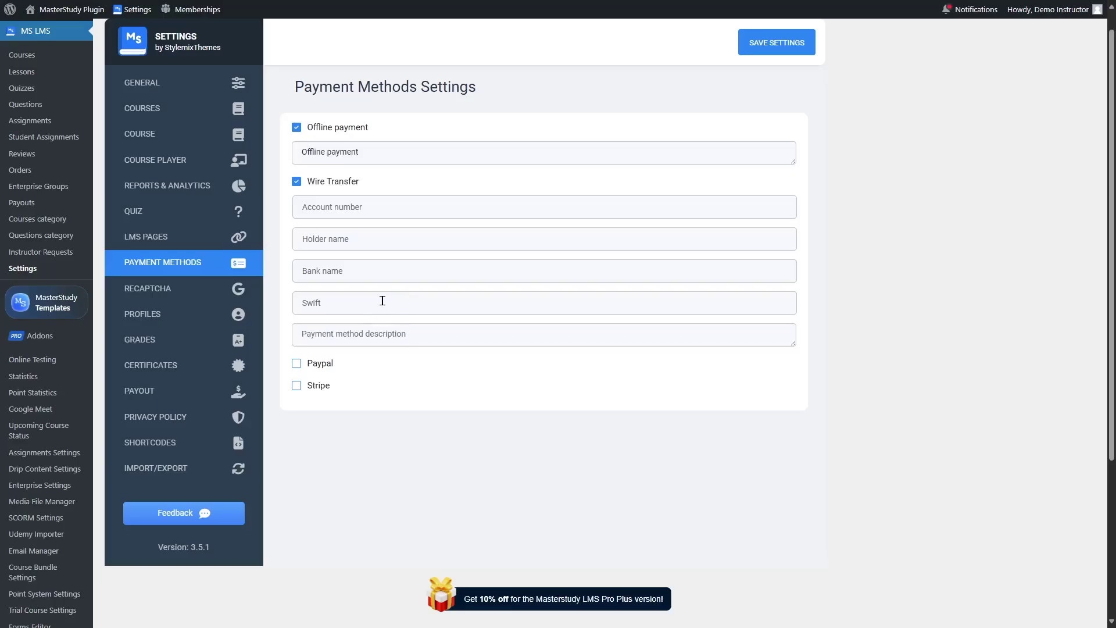
pyautogui.click(297, 364)
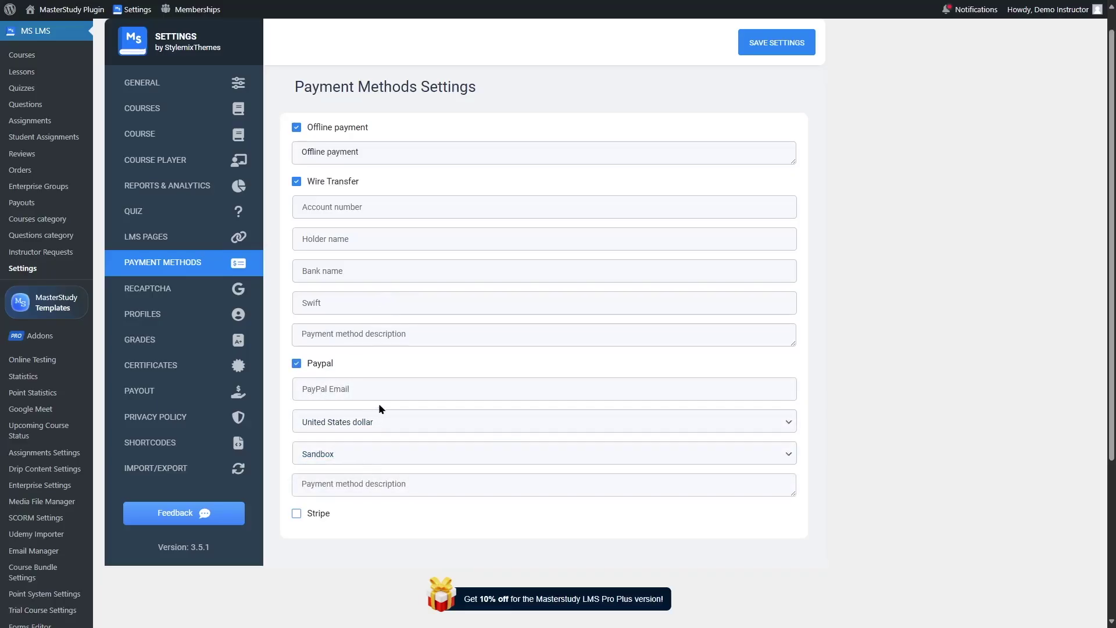
pyautogui.click(297, 513)
pyautogui.scroll(-3, 318, 463)
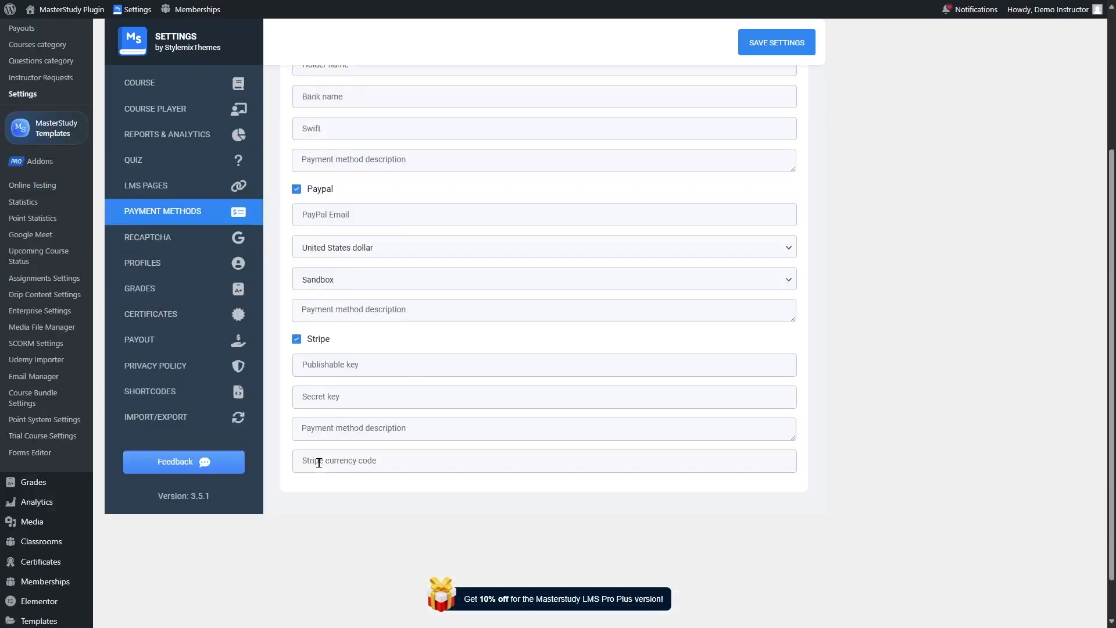
pyautogui.scroll(1, 458, 386)
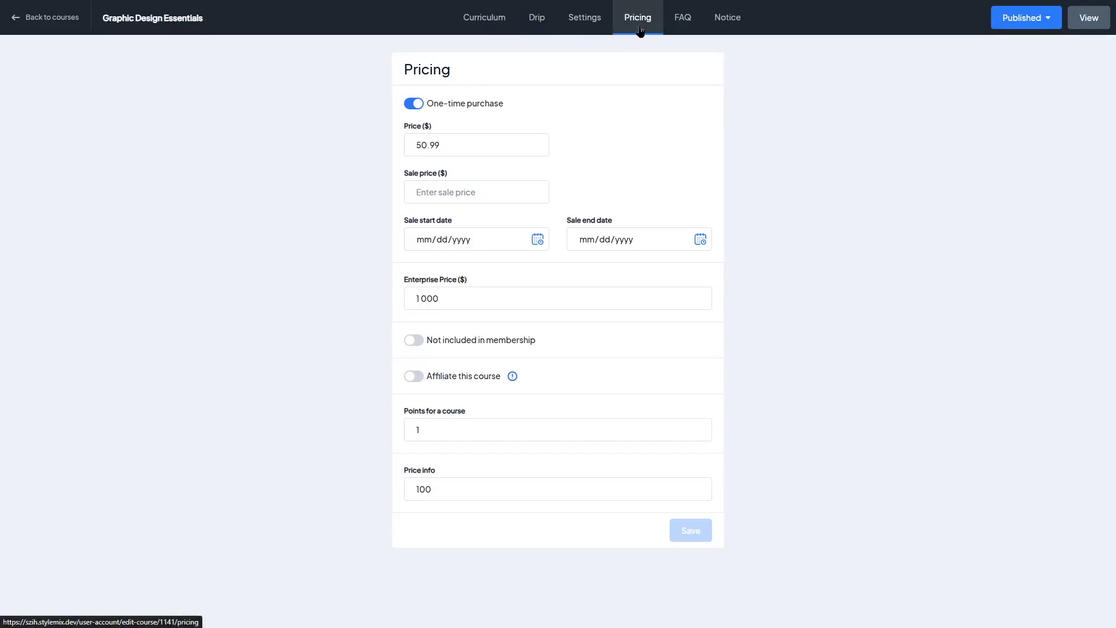
# Try the One-time purchase and Not included in membership options of the Graphic Design Essentials course, restoring each one.
pyautogui.click(415, 105)
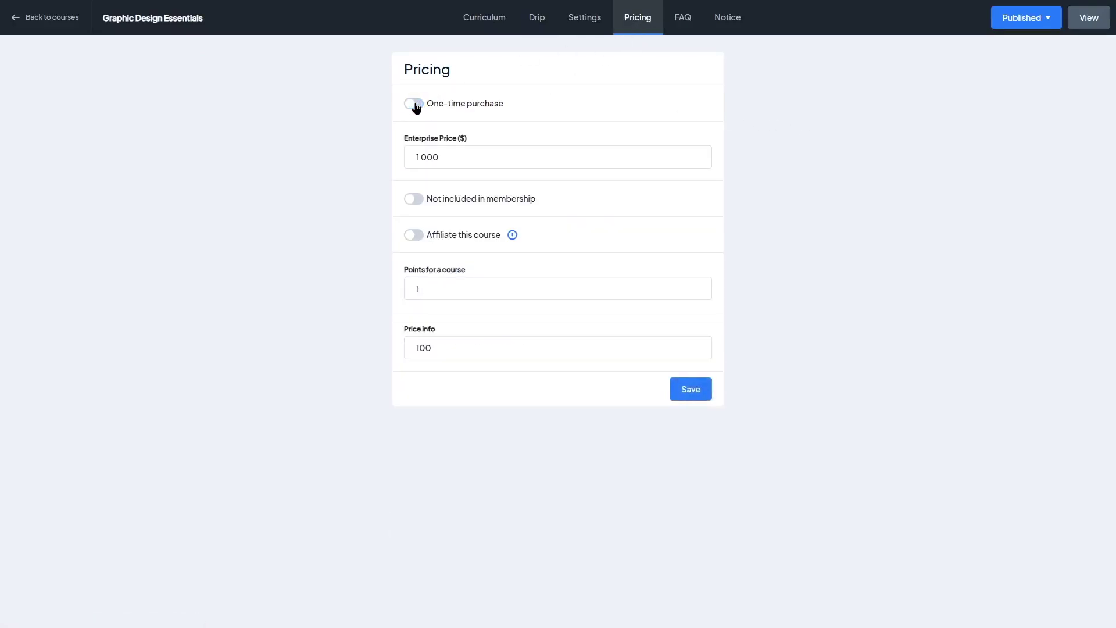
pyautogui.click(416, 105)
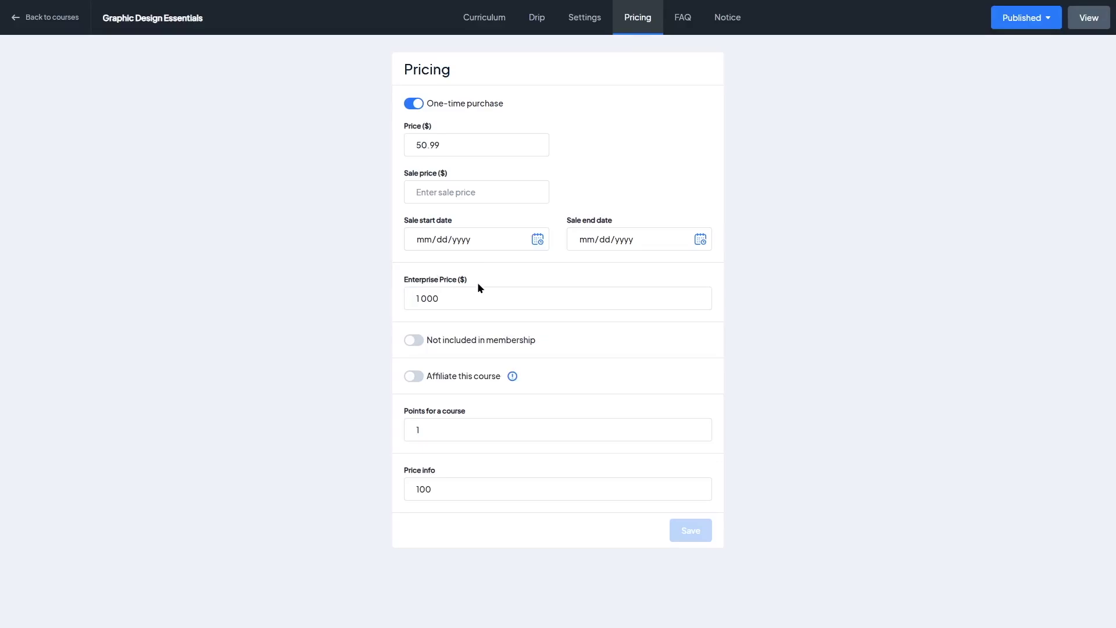
pyautogui.click(414, 345)
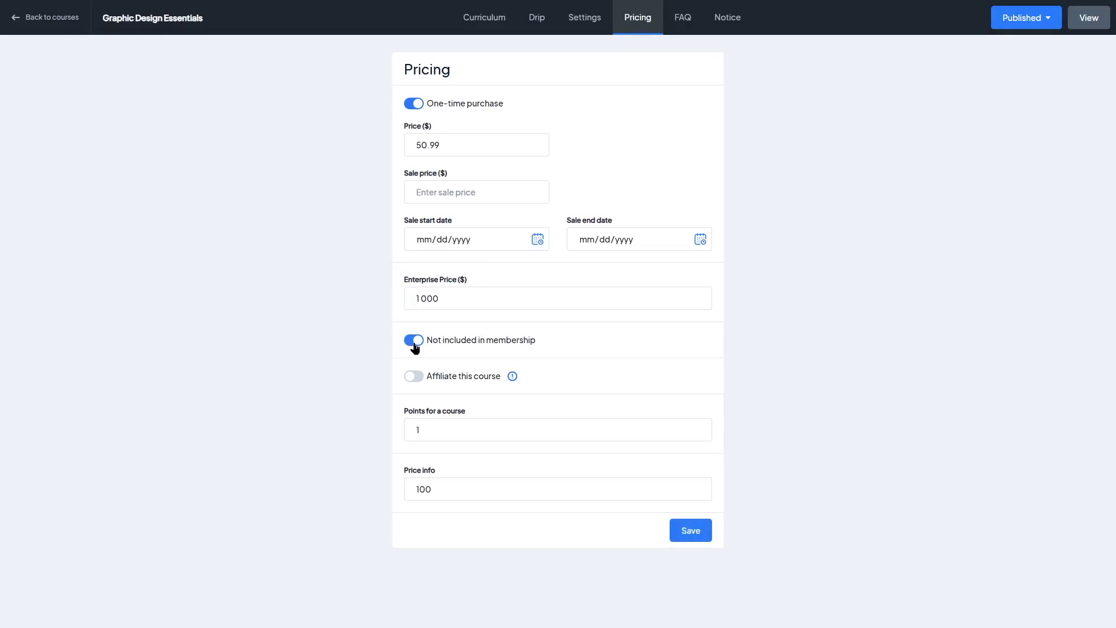
pyautogui.click(415, 347)
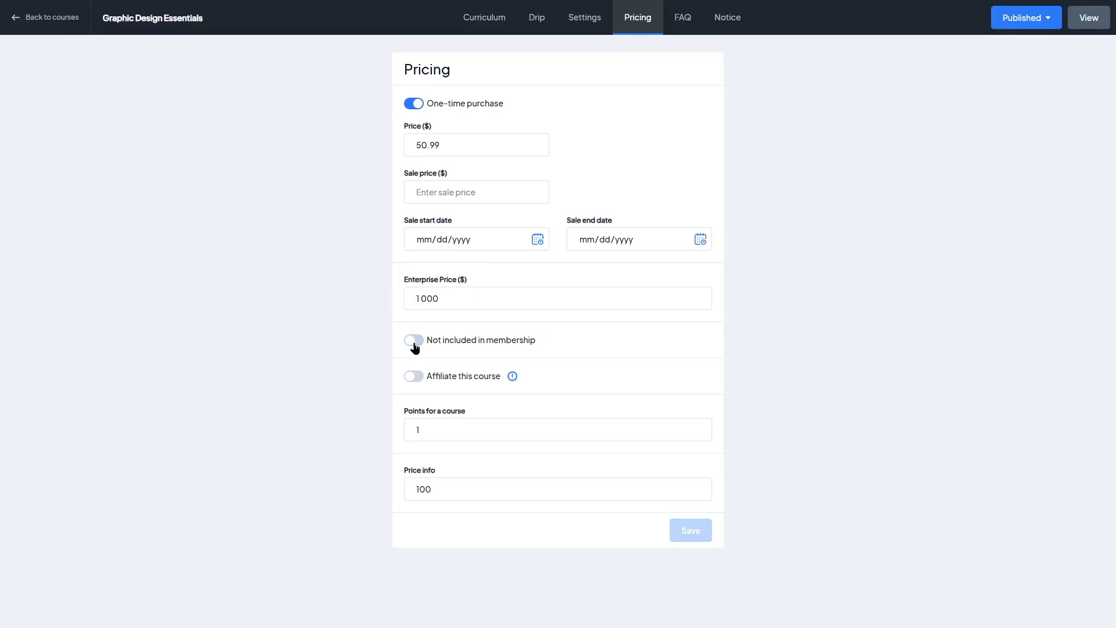
# Try the course's affiliate option to examine its hint and button fields, switch it off again, and look at the points and price info fields.
pyautogui.click(417, 375)
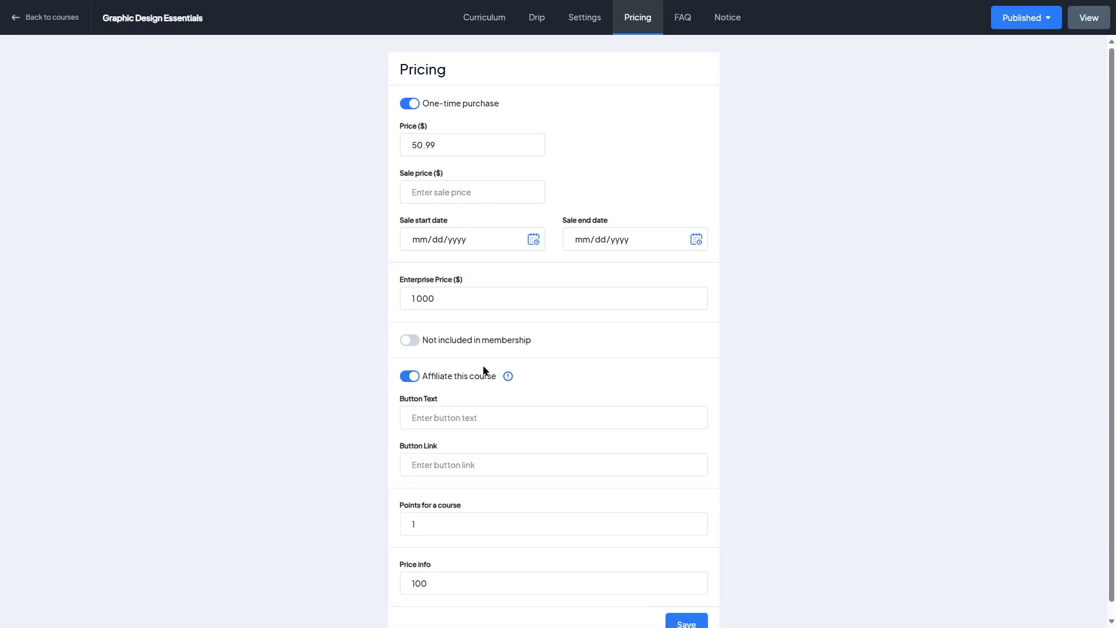
pyautogui.scroll(-1, 483, 367)
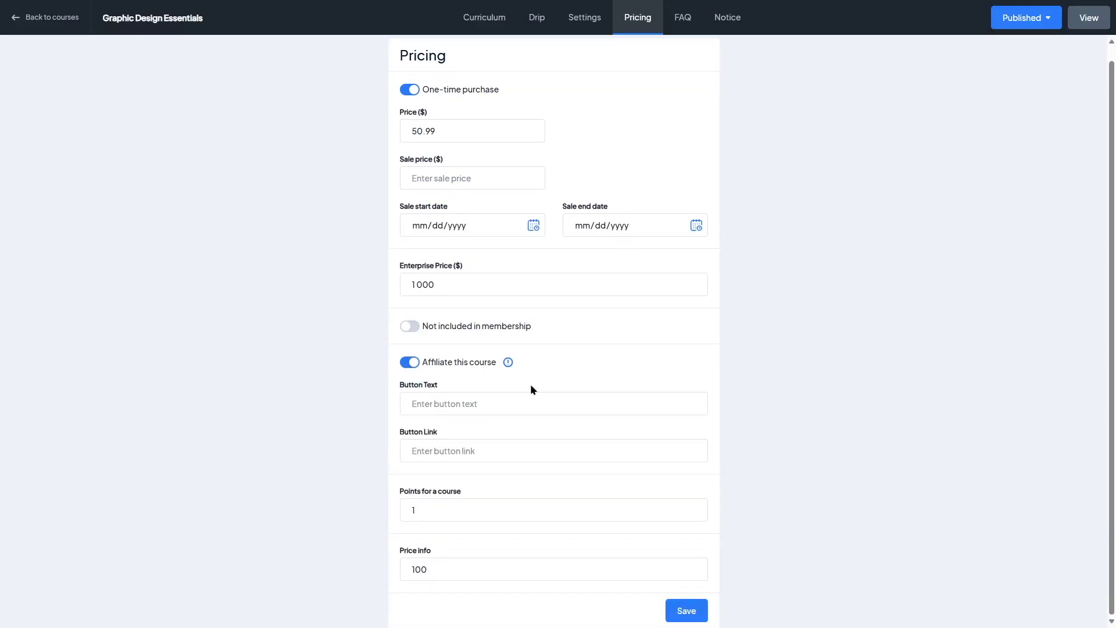
pyautogui.click(508, 364)
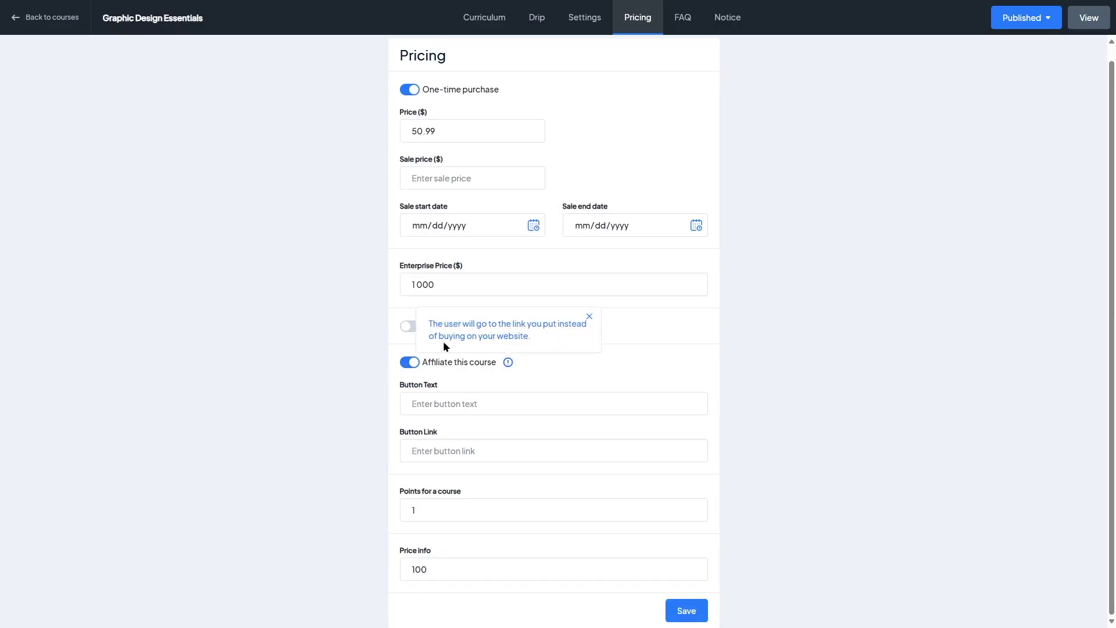
pyautogui.click(588, 317)
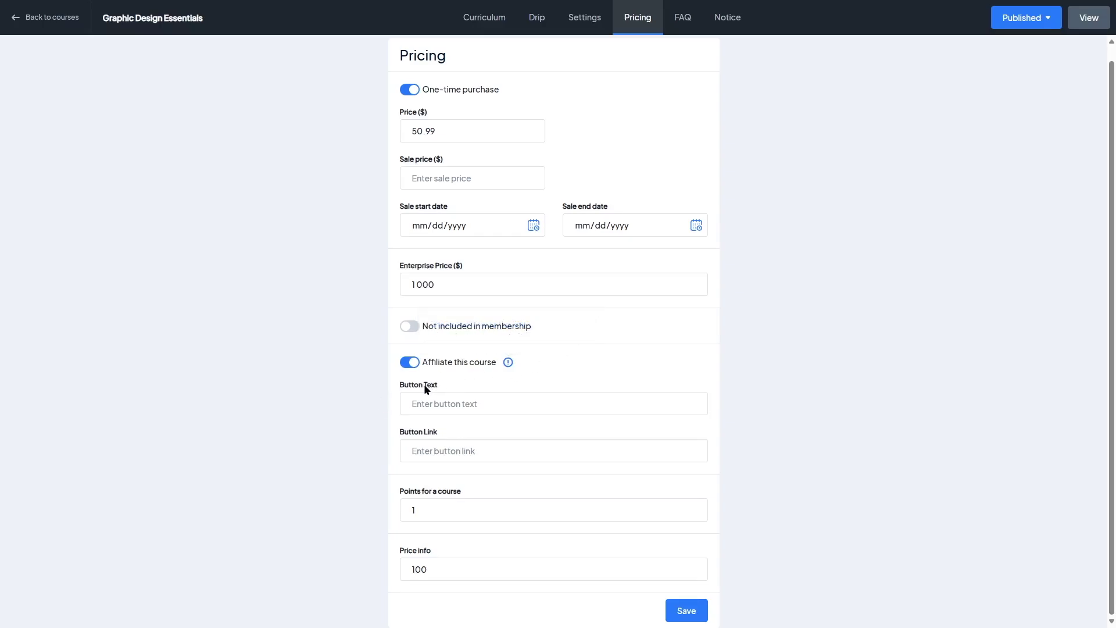
pyautogui.click(417, 403)
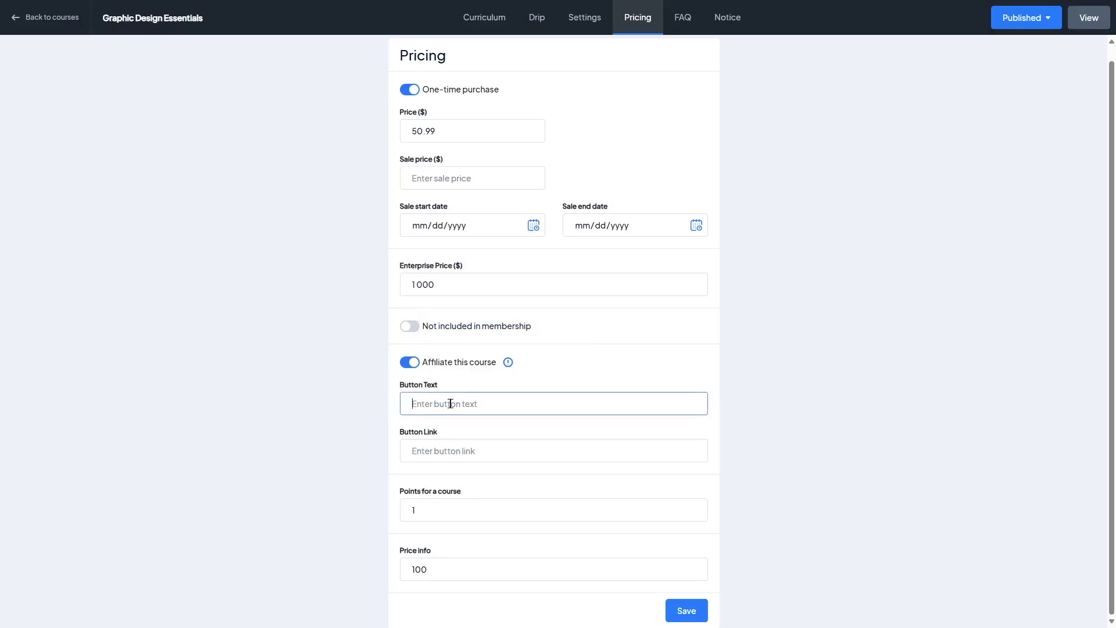
pyautogui.click(426, 450)
pyautogui.click(487, 434)
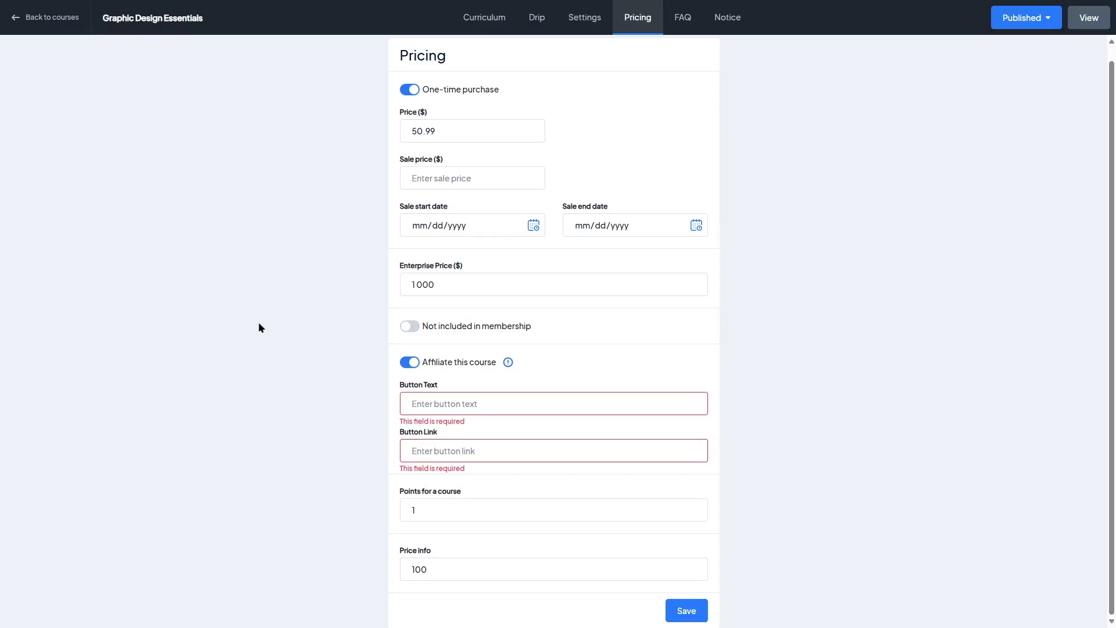
pyautogui.click(409, 361)
pyautogui.click(428, 430)
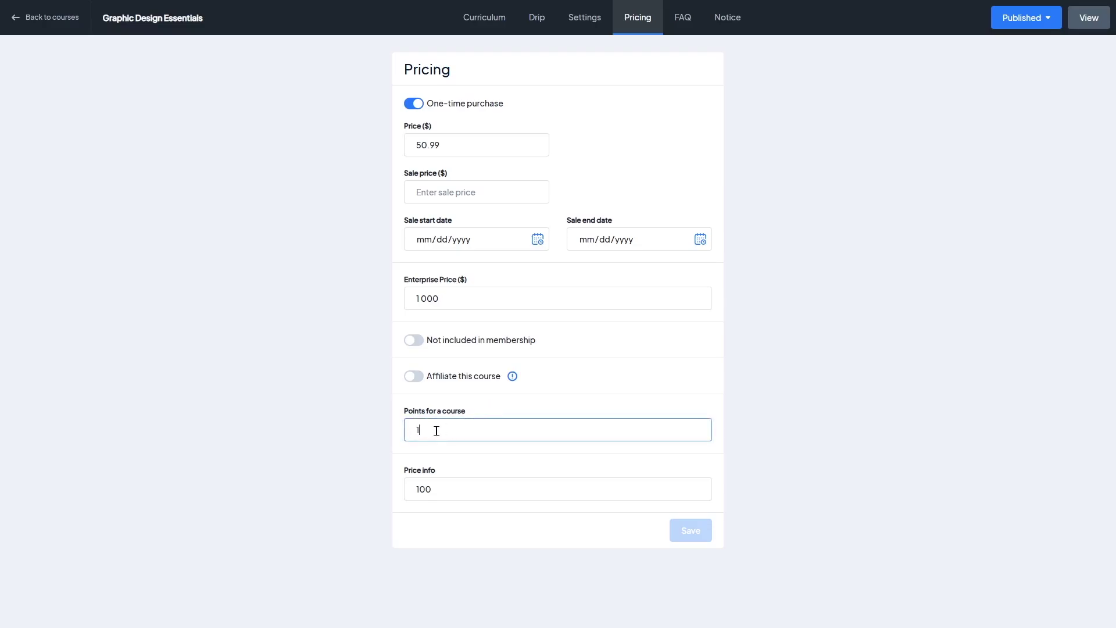
pyautogui.click(448, 485)
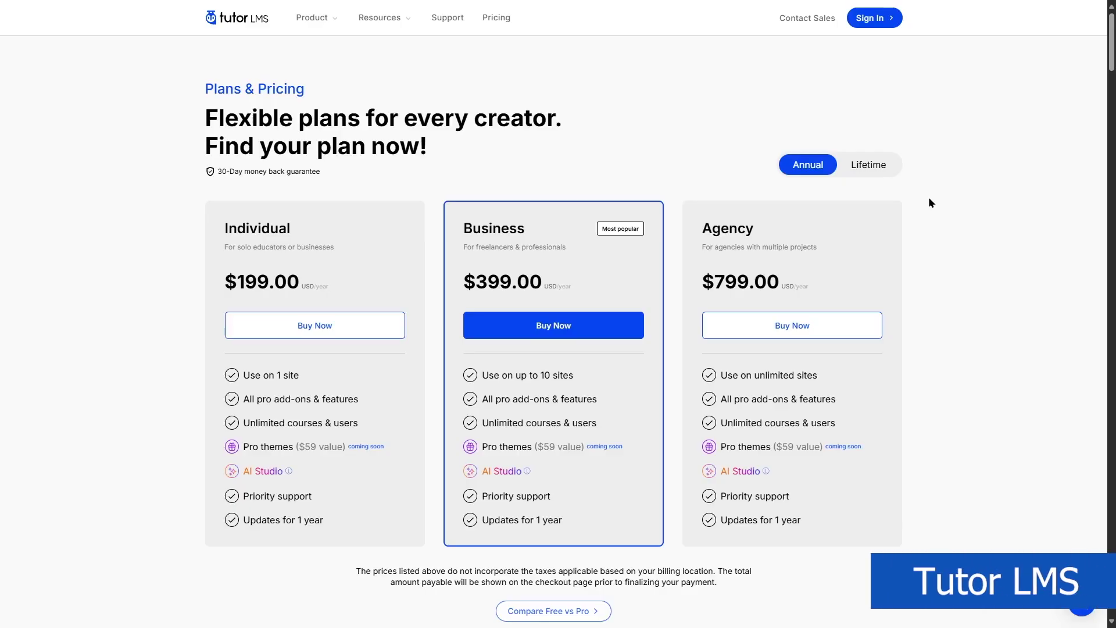
# Compare the annual and lifetime plan prices on the Tutor LMS and MasterStudy pricing pages.
pyautogui.click(879, 170)
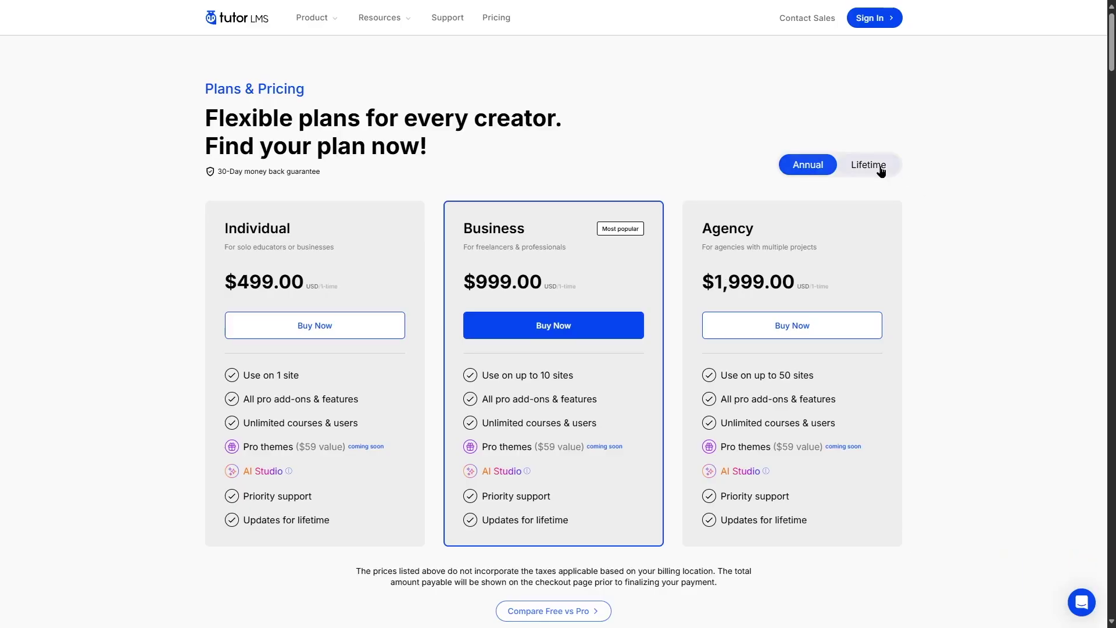
pyautogui.click(796, 169)
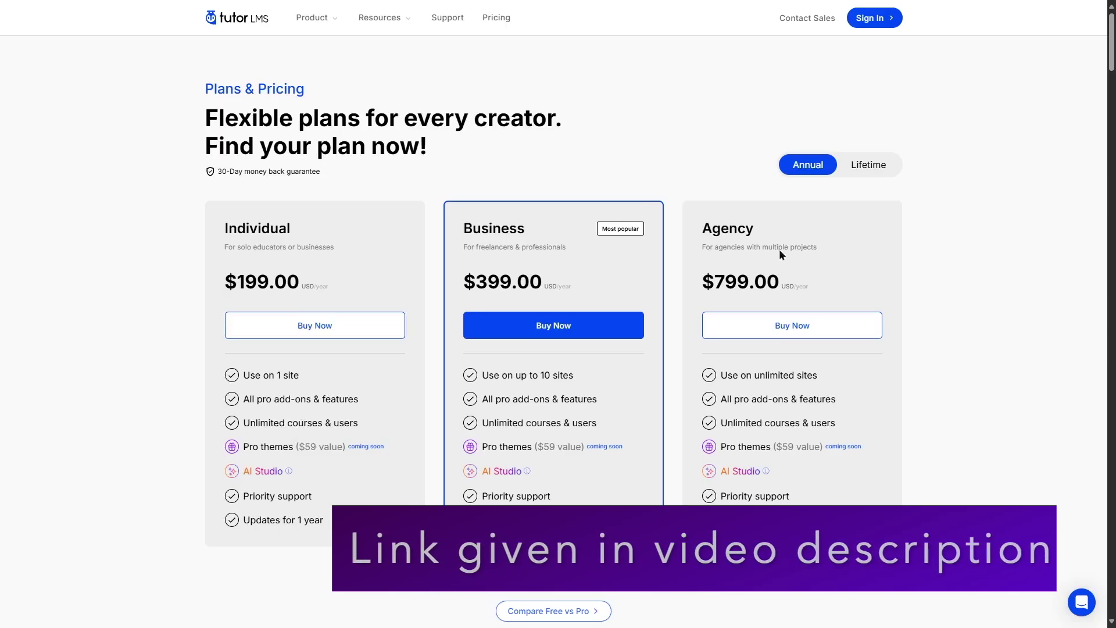
pyautogui.click(872, 168)
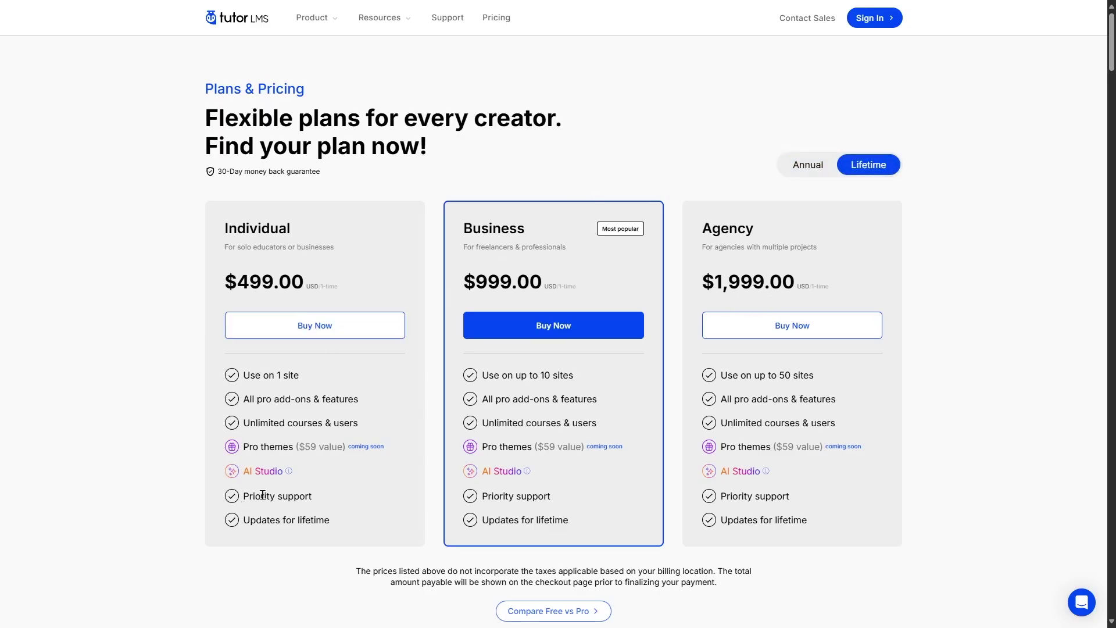
pyautogui.click(817, 169)
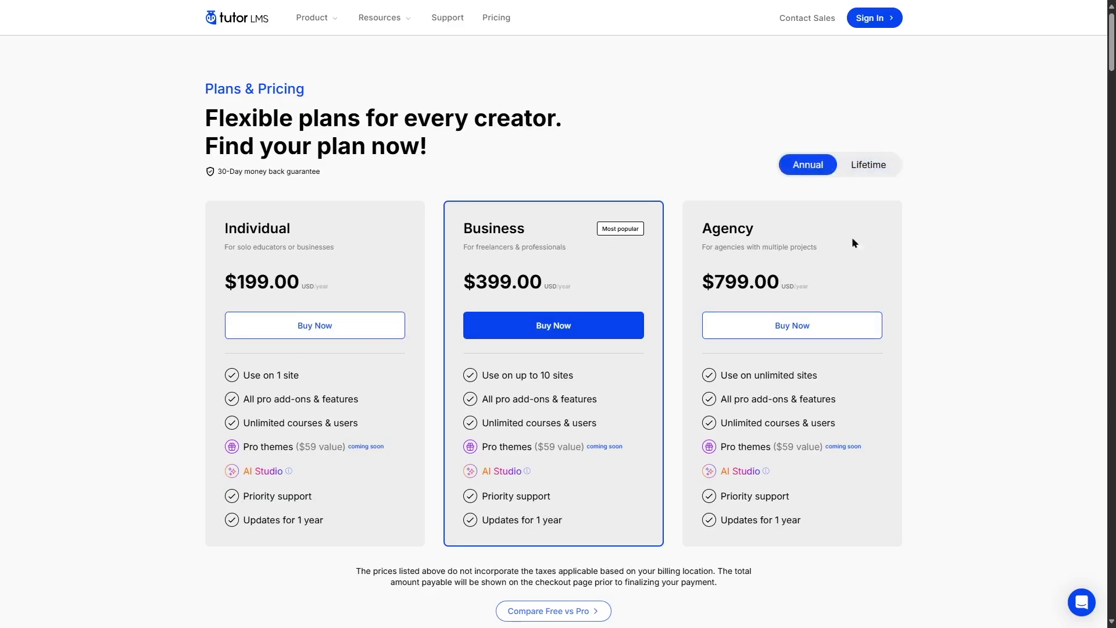
pyautogui.click(870, 166)
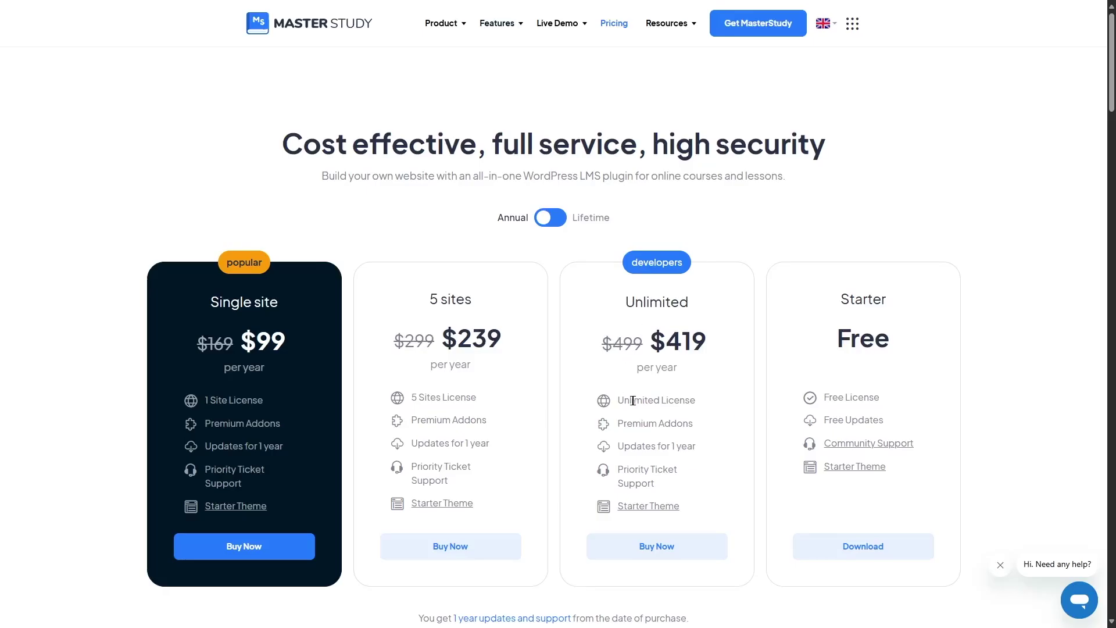
pyautogui.click(560, 219)
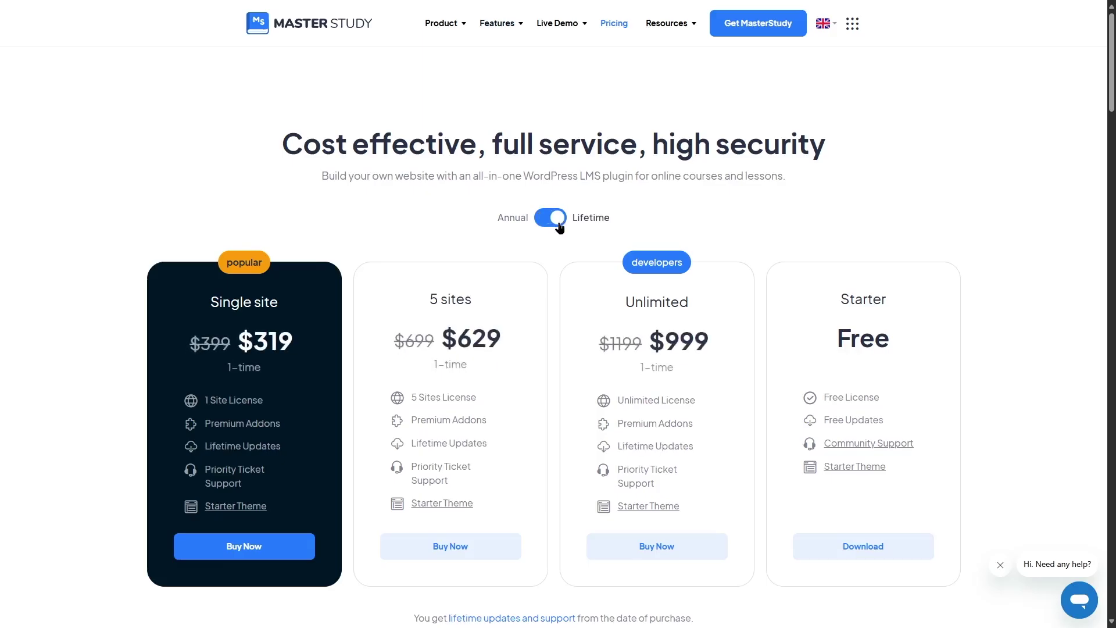